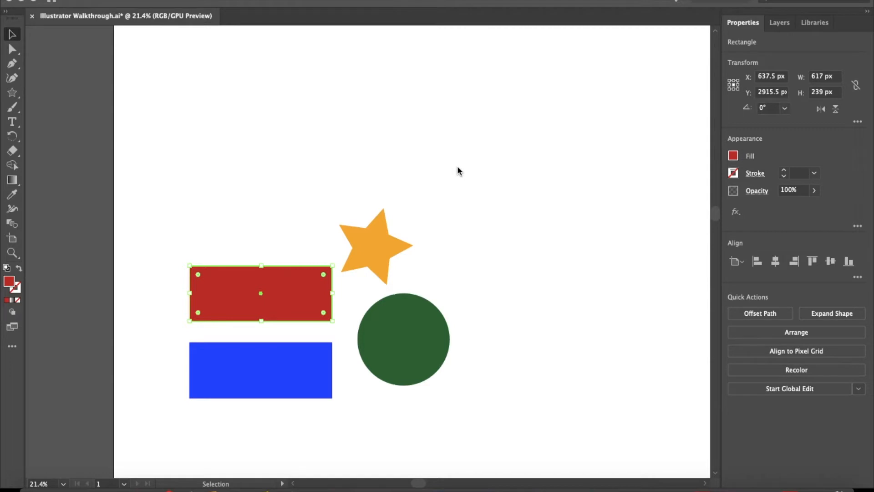
Examine the star, circle and two rectangles on the artboard, both up close and from farther out
{"action": "scroll", "coordinate": [457, 166], "scroll_direction": "left", "scroll_amount": 3}
{"action": "scroll", "coordinate": [457, 166], "scroll_direction": "right", "scroll_amount": 5}
{"action": "scroll", "coordinate": [457, 171], "scroll_direction": "up", "scroll_amount": 3}
{"action": "scroll", "coordinate": [457, 171], "scroll_direction": "left", "scroll_amount": 3}
{"action": "scroll", "coordinate": [457, 171], "scroll_direction": "down", "scroll_amount": 3}
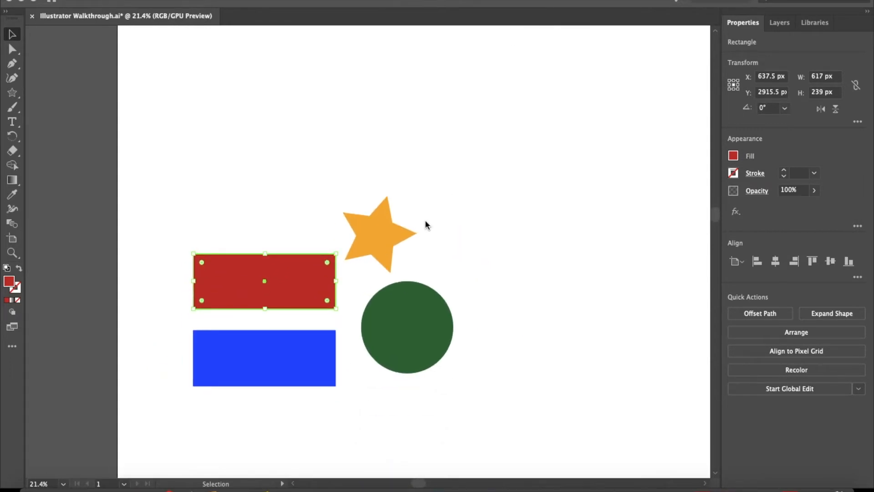
{"action": "scroll", "coordinate": [424, 221], "scroll_direction": "up", "scroll_amount": 3}
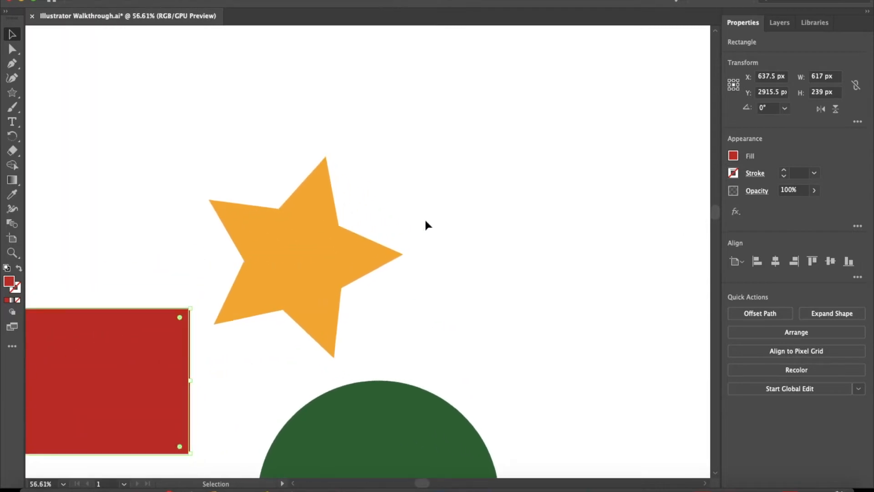
{"action": "scroll", "coordinate": [424, 221], "scroll_direction": "down", "scroll_amount": 3}
{"action": "scroll", "coordinate": [426, 222], "scroll_direction": "down", "scroll_amount": 2}
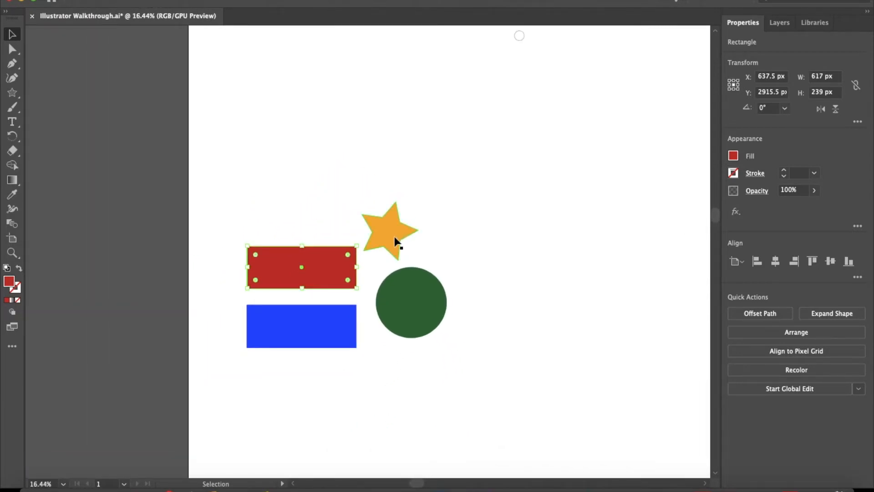
{"action": "scroll", "coordinate": [414, 203], "scroll_direction": "up", "scroll_amount": 4}
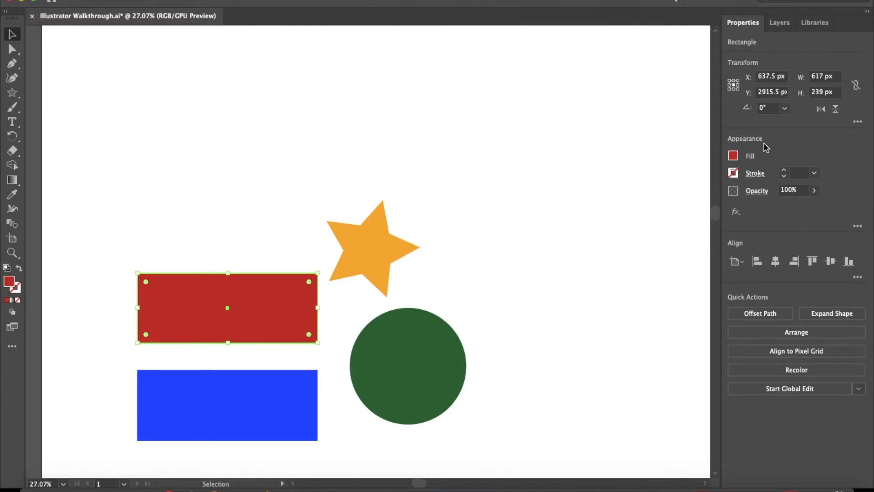
Collect the blue and red rectangles of Layer Demo in a new layer
{"action": "left_click", "coordinate": [781, 24]}
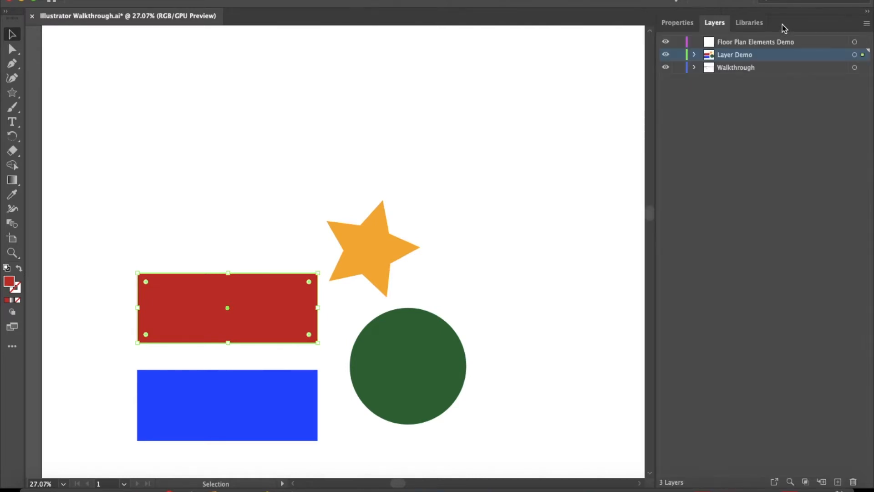
{"action": "left_click", "coordinate": [694, 55]}
{"action": "left_click", "coordinate": [744, 94]}
{"action": "left_click", "coordinate": [743, 107], "text": "shift"}
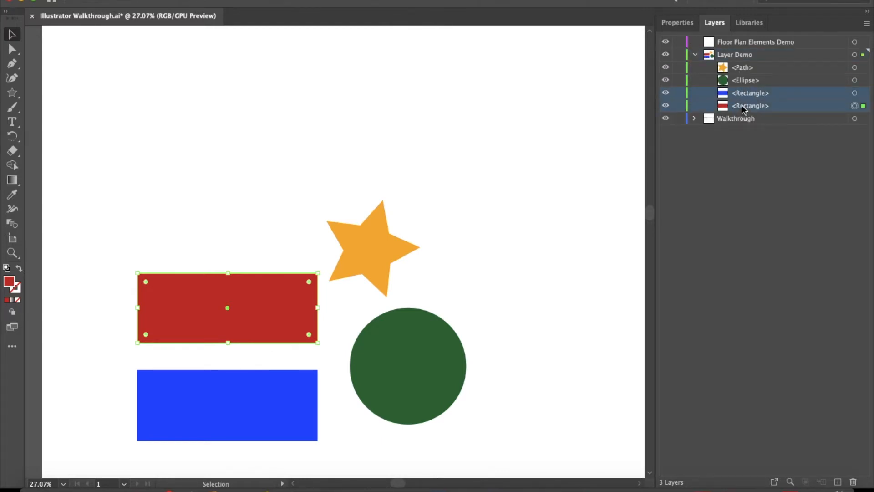
{"action": "left_click", "coordinate": [867, 23]}
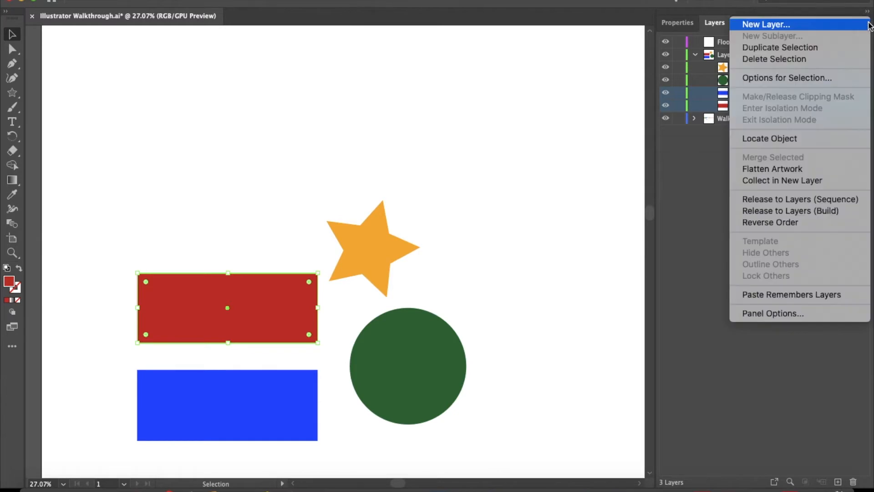
{"action": "left_click", "coordinate": [827, 179]}
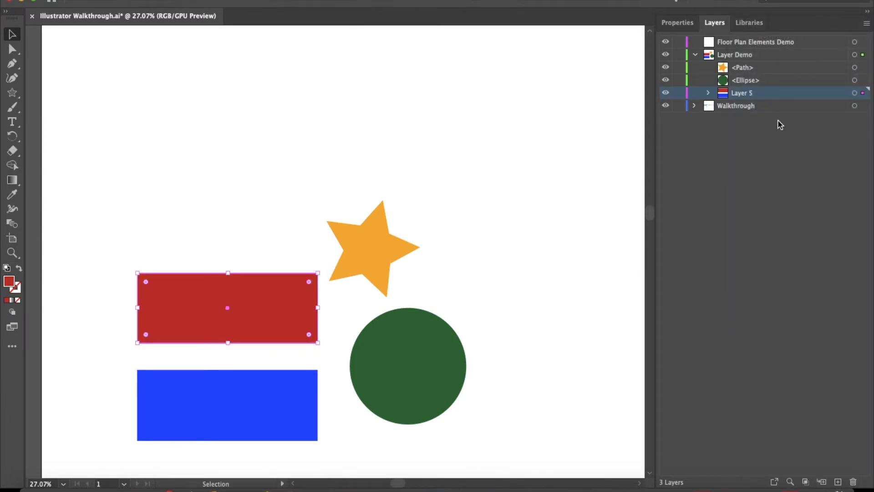
Rename the new sublayer holding the two rectangles as Rectangles
{"action": "double_click", "coordinate": [742, 93]}
{"action": "type", "text": "Rec"}
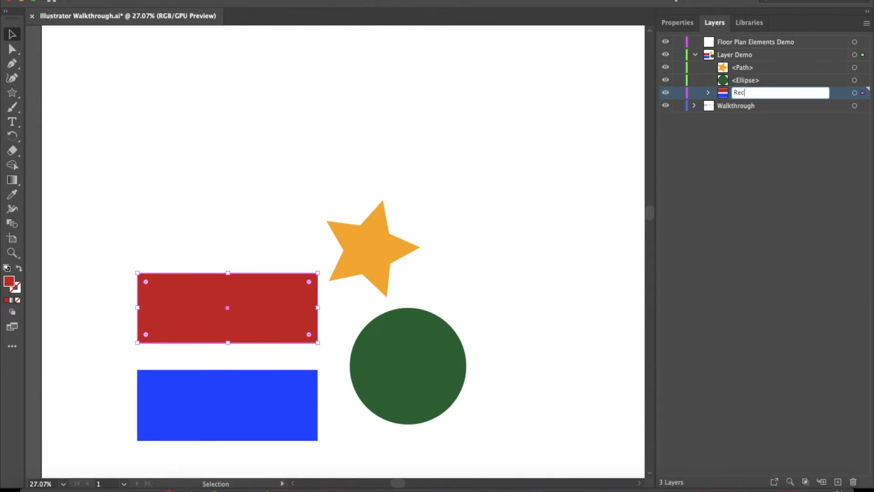
{"action": "type", "text": "tangles"}
{"action": "key", "text": "Return"}
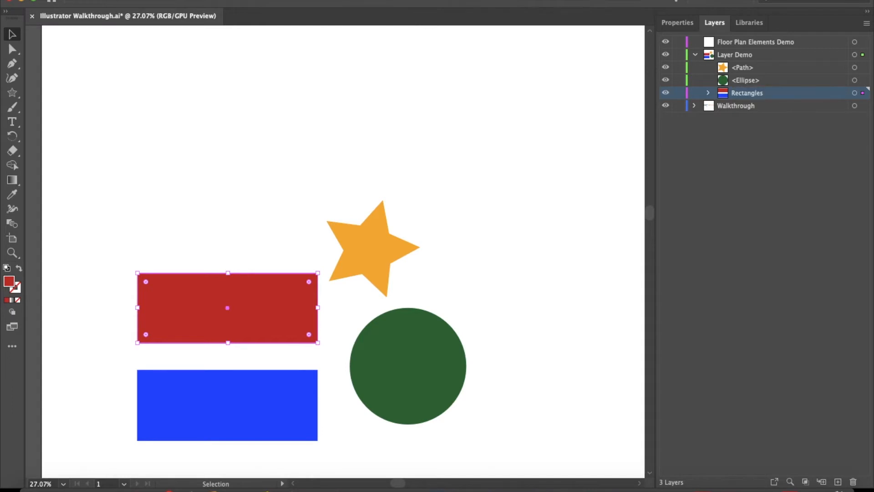
Check the contents of the Rectangles sublayer and of its parent, Layer Demo
{"action": "left_click", "coordinate": [709, 94]}
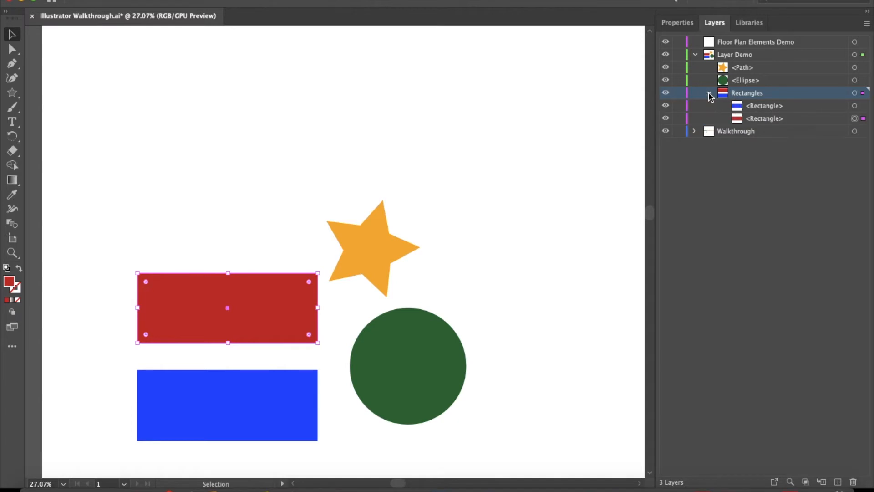
{"action": "left_click", "coordinate": [709, 94]}
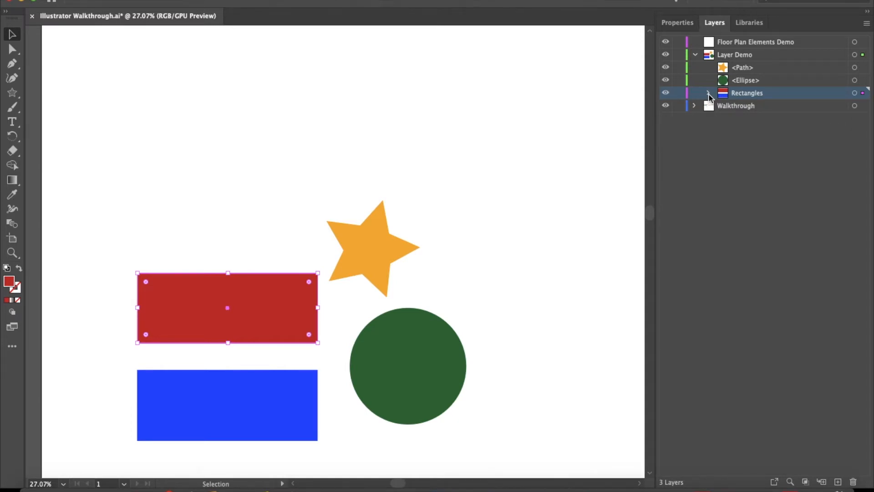
{"action": "left_click", "coordinate": [696, 55]}
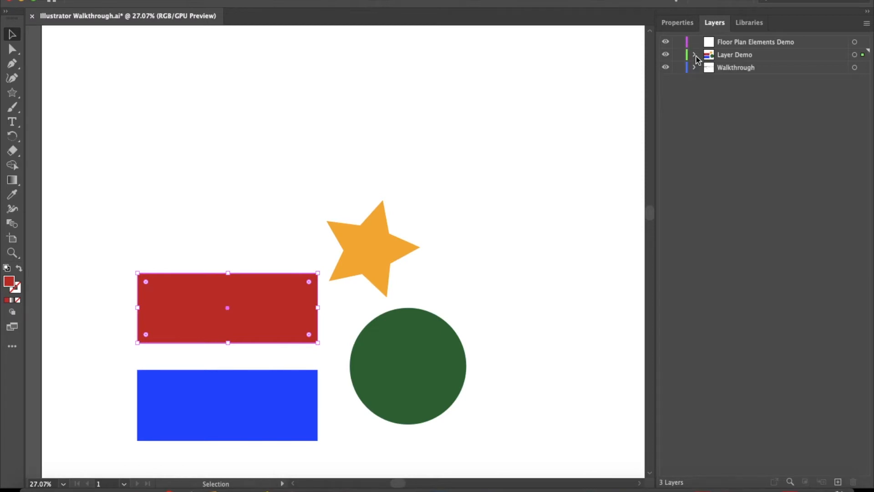
{"action": "left_click", "coordinate": [696, 55]}
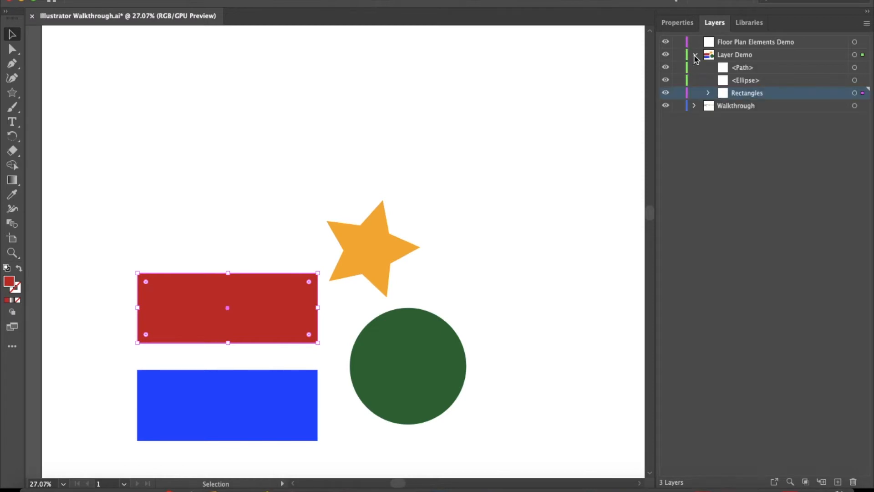
Move the Rectangles sublayer out of Layer Demo to the top level, directly below Floor Plan Elements Demo
{"action": "left_click", "coordinate": [709, 94]}
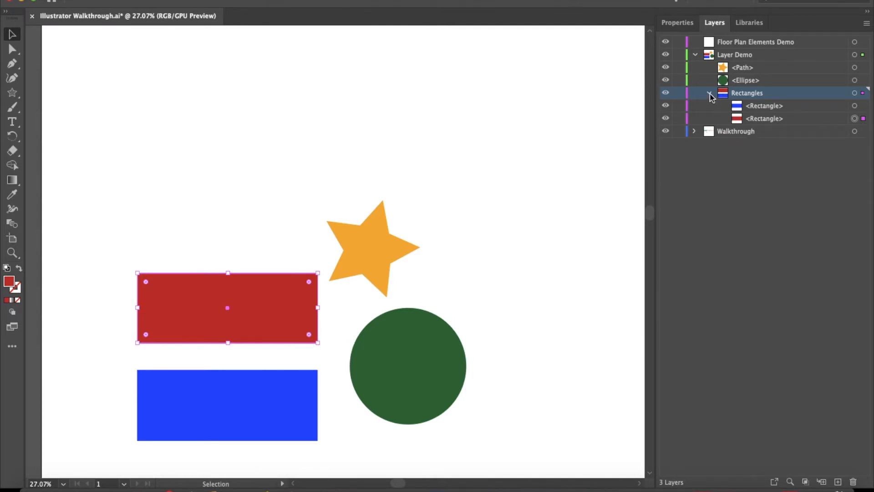
{"action": "left_click", "coordinate": [710, 93]}
{"action": "left_click", "coordinate": [709, 94]}
{"action": "left_click_drag", "start_coordinate": [734, 94], "coordinate": [728, 49]}
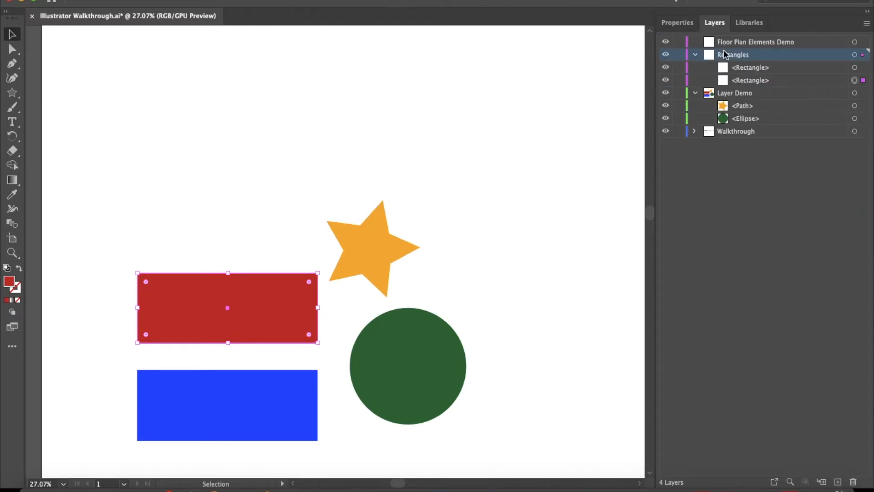
Move the red rectangle from the Rectangles layer into Layer Demo and back into Rectangles, above the blue rectangle
{"action": "left_click", "coordinate": [741, 82]}
{"action": "left_click_drag", "start_coordinate": [741, 82], "coordinate": [730, 94]}
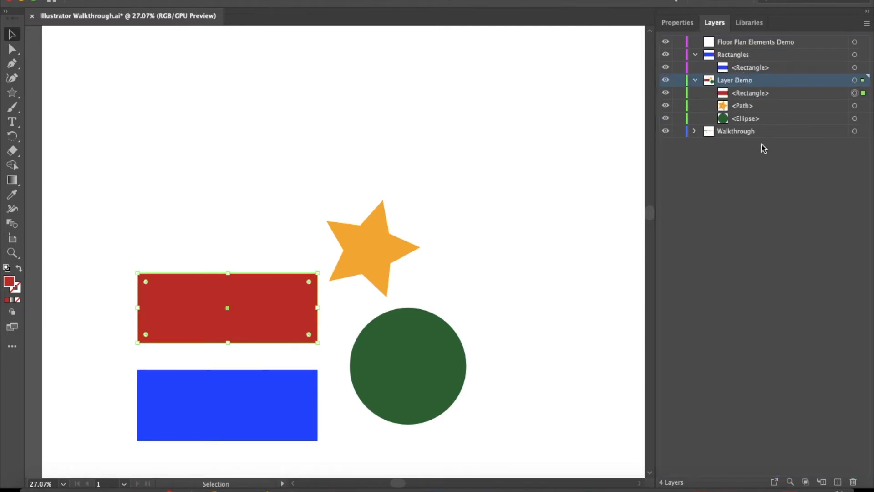
{"action": "left_click", "coordinate": [748, 95]}
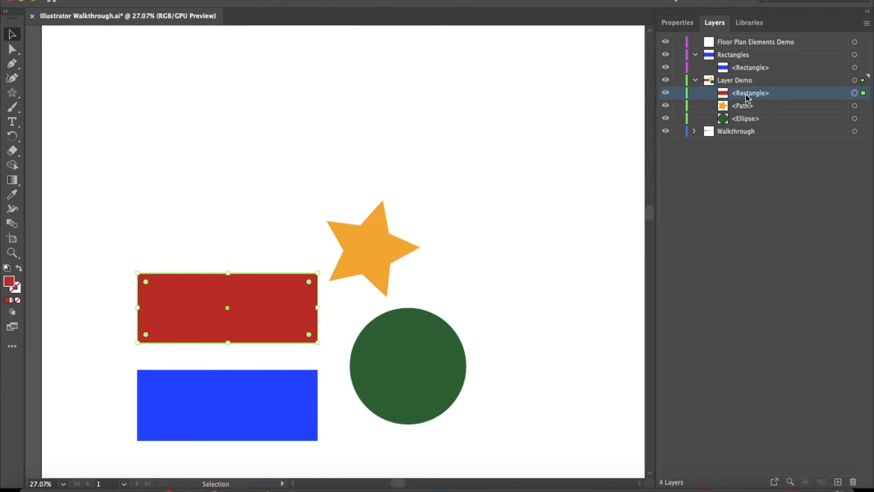
{"action": "left_click_drag", "start_coordinate": [748, 97], "coordinate": [734, 55]}
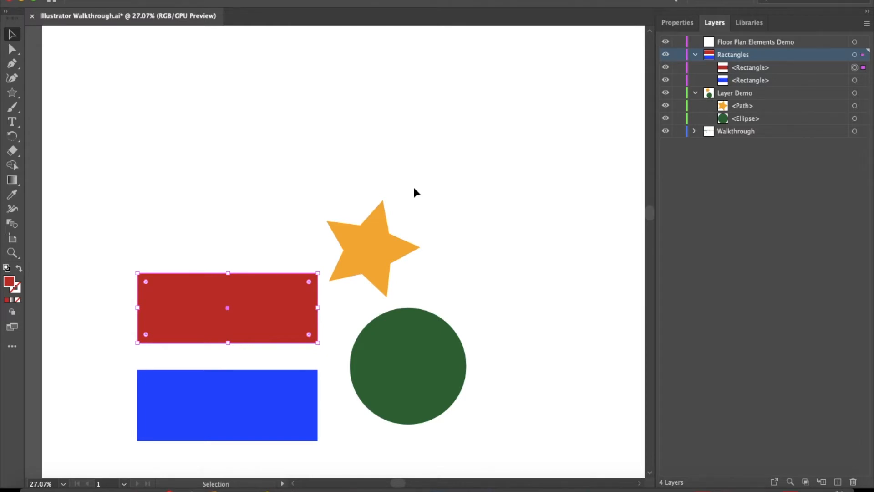
Examine the floor plan background example at the start of the artboard and its layer name note
{"action": "scroll", "coordinate": [414, 188], "scroll_direction": "down", "scroll_amount": 5}
{"action": "scroll", "coordinate": [413, 188], "scroll_direction": "up", "scroll_amount": 3}
{"action": "scroll", "coordinate": [414, 188], "scroll_direction": "up", "scroll_amount": 3}
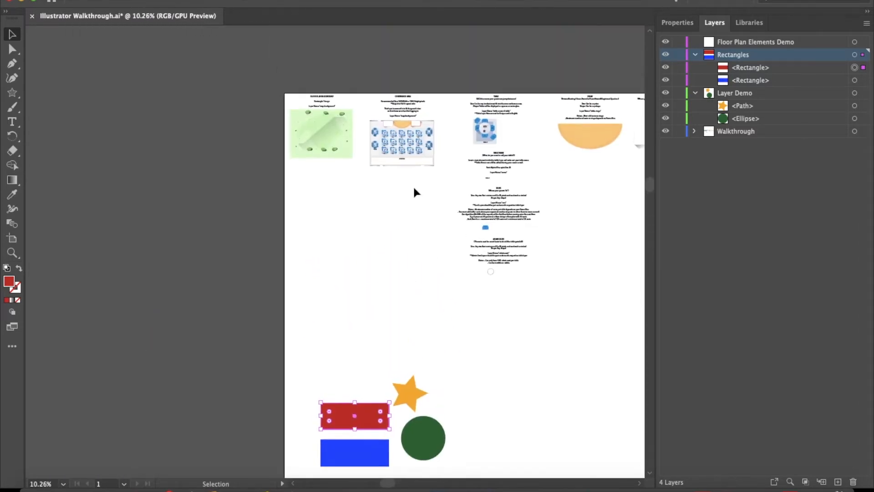
{"action": "scroll", "coordinate": [346, 142], "scroll_direction": "up", "scroll_amount": 3}
{"action": "scroll", "coordinate": [342, 140], "scroll_direction": "up", "scroll_amount": 5}
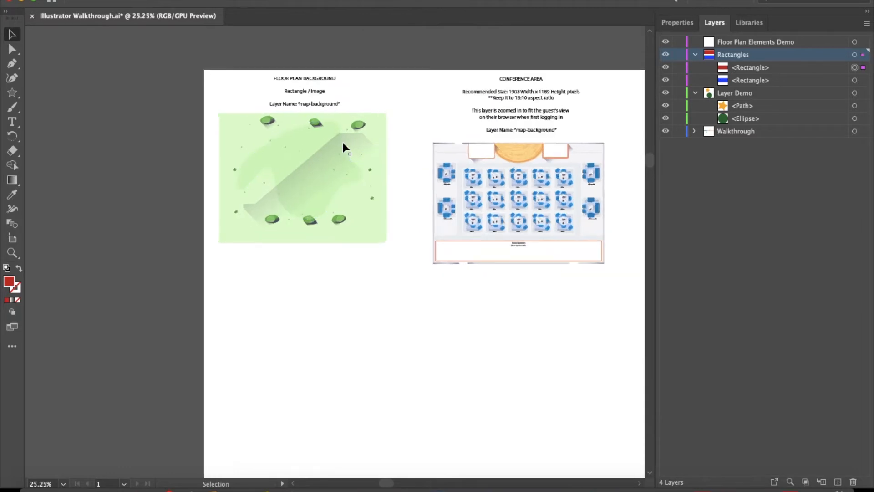
{"action": "scroll", "coordinate": [342, 140], "scroll_direction": "up", "scroll_amount": 2}
{"action": "scroll", "coordinate": [342, 140], "scroll_direction": "left", "scroll_amount": 1}
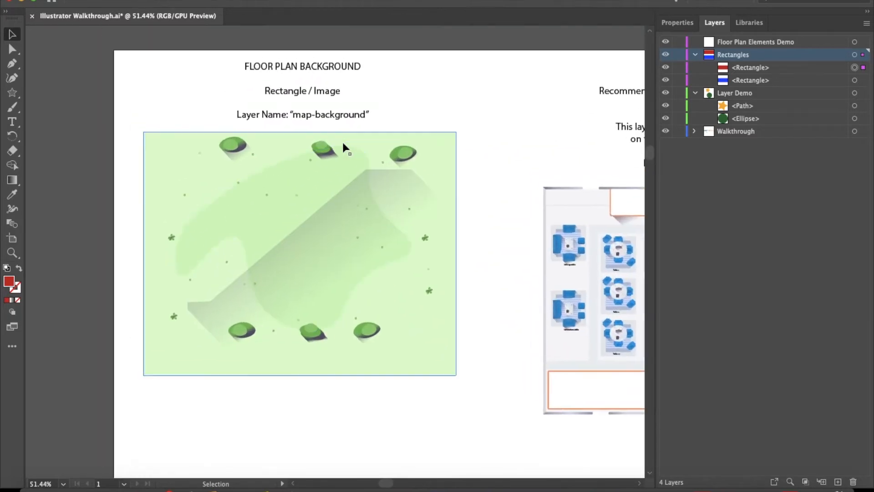
Make Floor Plan Elements Demo the active layer and collapse the Rectangles and Layer Demo layers
{"action": "left_click", "coordinate": [751, 42]}
{"action": "left_click", "coordinate": [855, 42]}
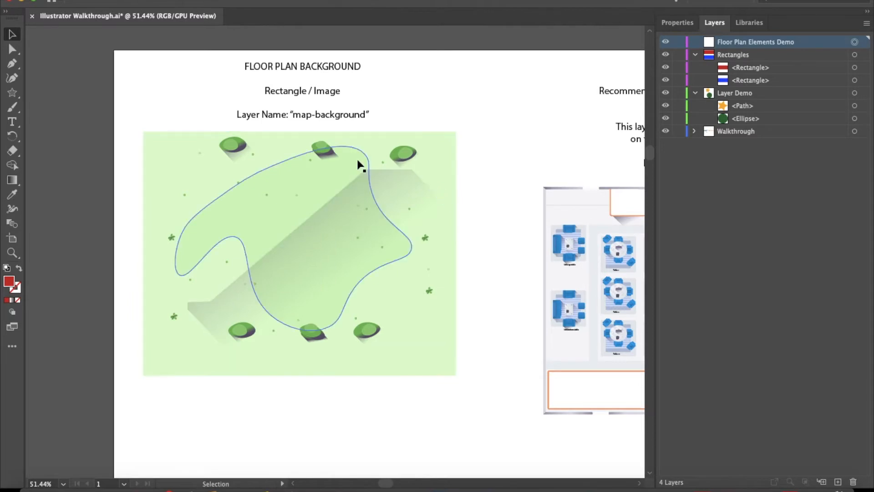
{"action": "scroll", "coordinate": [411, 112], "scroll_direction": "up", "scroll_amount": 5}
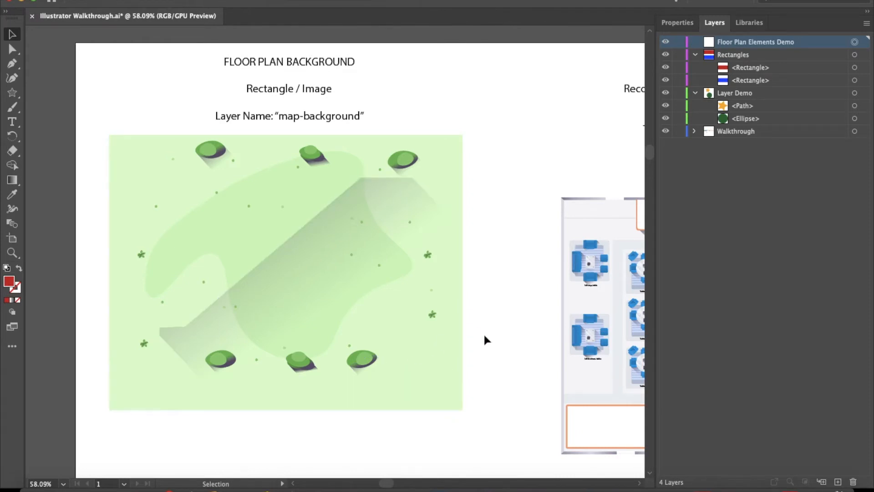
{"action": "left_click", "coordinate": [696, 55]}
{"action": "left_click", "coordinate": [695, 67]}
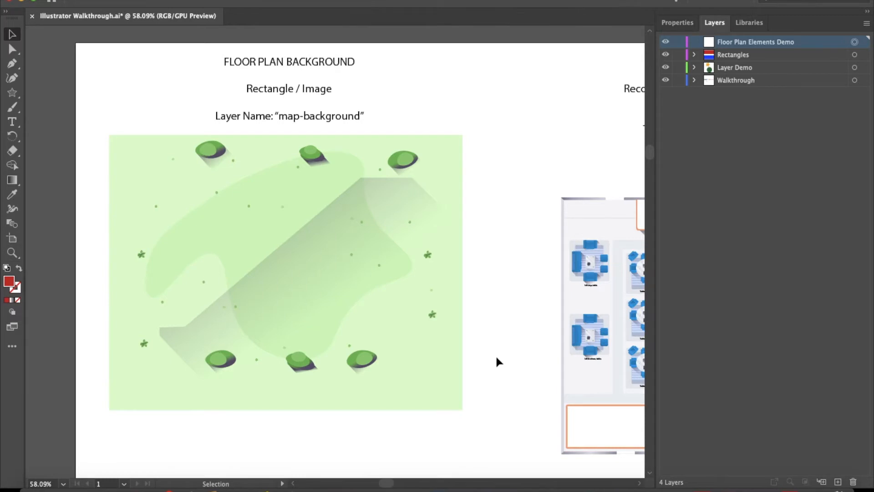
Place the red stage curtain image from the Downloads folder in the Floor Plan Elements Demo layer
{"action": "scroll", "coordinate": [497, 358], "scroll_direction": "down", "scroll_amount": 10}
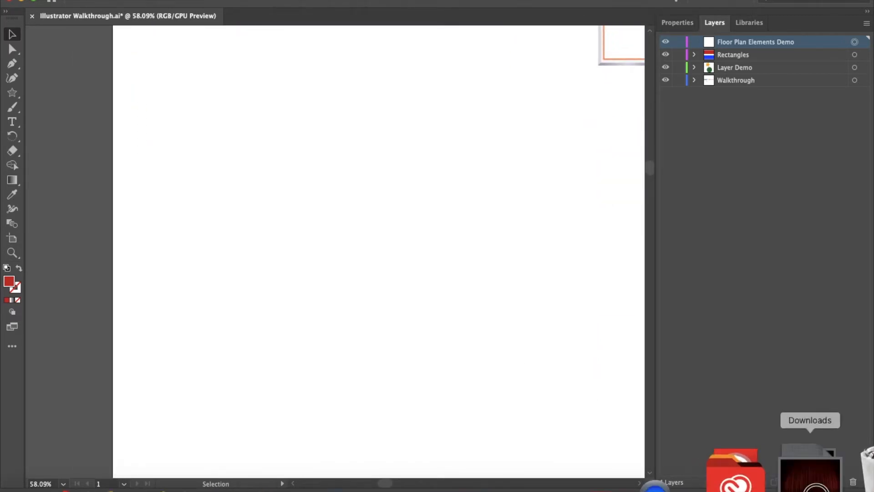
{"action": "left_click", "coordinate": [807, 471]}
{"action": "left_click_drag", "start_coordinate": [836, 411], "coordinate": [308, 191]}
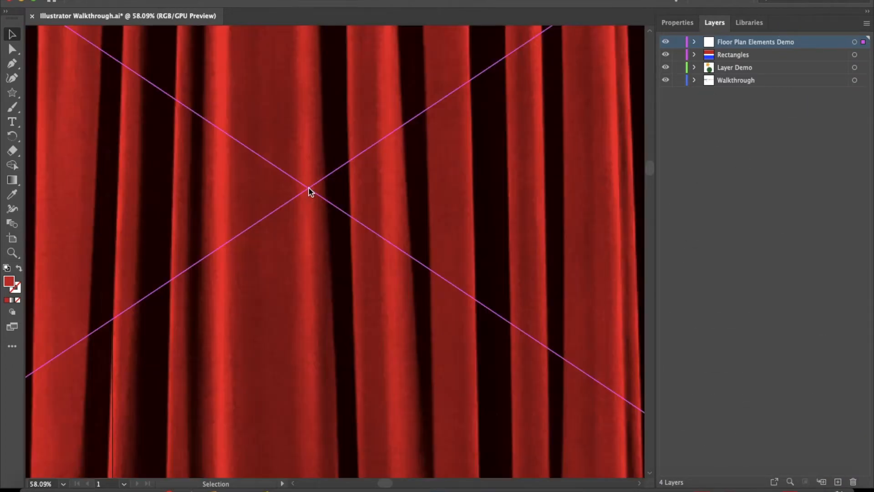
Scale the curtain image down to about the width of the green floor plan background and position it just below that background
{"action": "scroll", "coordinate": [306, 205], "scroll_direction": "down", "scroll_amount": 5}
{"action": "scroll", "coordinate": [306, 208], "scroll_direction": "down", "scroll_amount": 10}
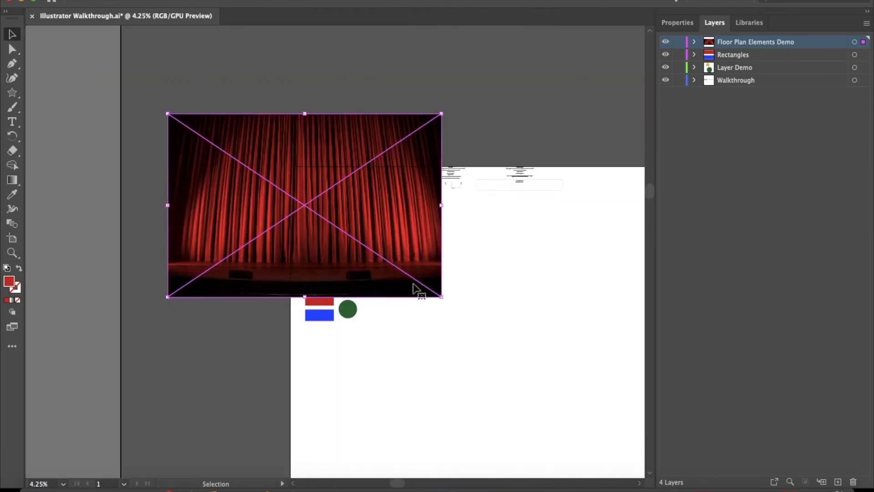
{"action": "left_click_drag", "start_coordinate": [441, 296], "coordinate": [311, 211]}
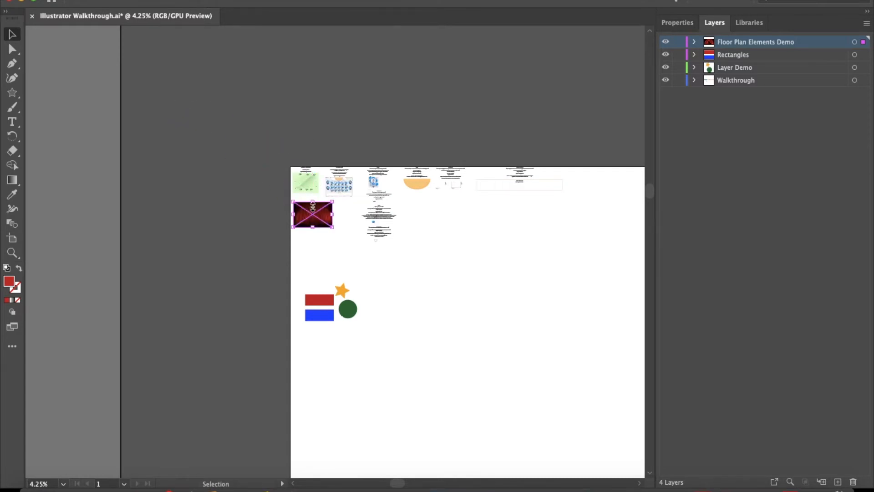
{"action": "scroll", "coordinate": [312, 211], "scroll_direction": "up", "scroll_amount": 5}
{"action": "scroll", "coordinate": [317, 206], "scroll_direction": "up", "scroll_amount": 1}
{"action": "left_click", "coordinate": [316, 206]}
{"action": "left_click_drag", "start_coordinate": [427, 336], "coordinate": [351, 282]}
{"action": "left_click_drag", "start_coordinate": [276, 204], "coordinate": [273, 195]}
{"action": "scroll", "coordinate": [273, 196], "scroll_direction": "up", "scroll_amount": 8}
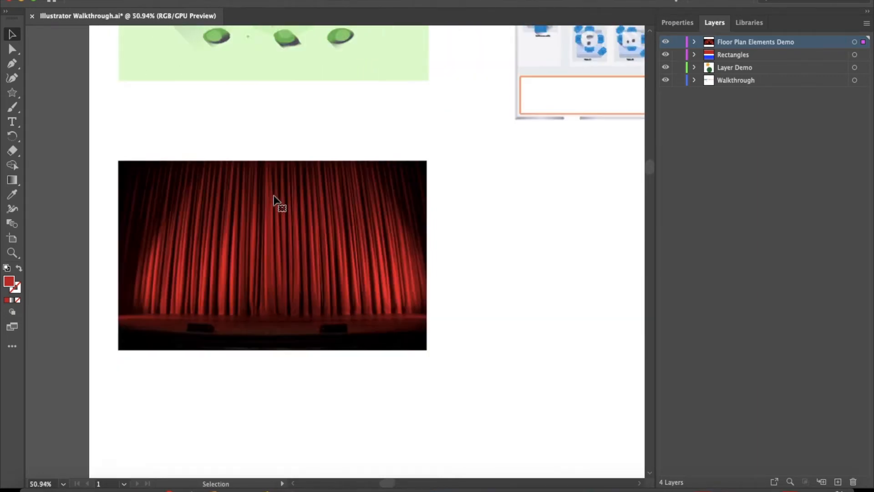
Embed the linked curtain image in the document and close the list of linked images
{"action": "left_click", "coordinate": [312, 1]}
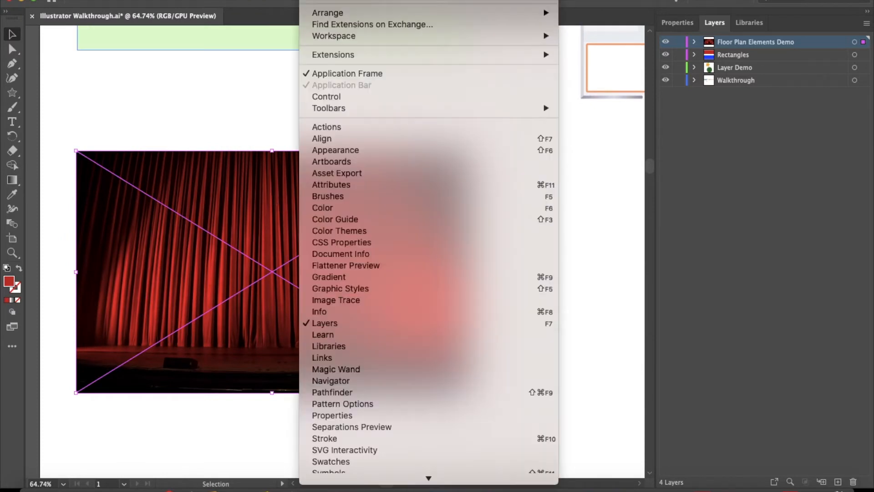
{"action": "left_click", "coordinate": [342, 358]}
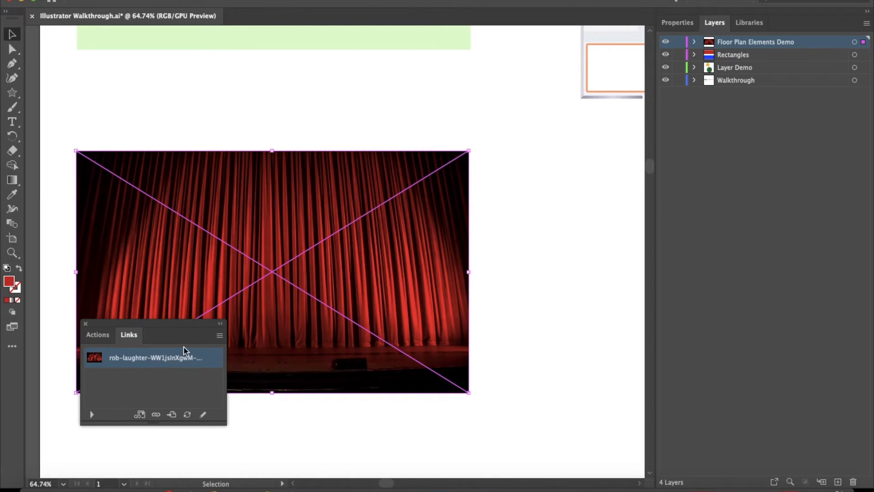
{"action": "left_click", "coordinate": [219, 337]}
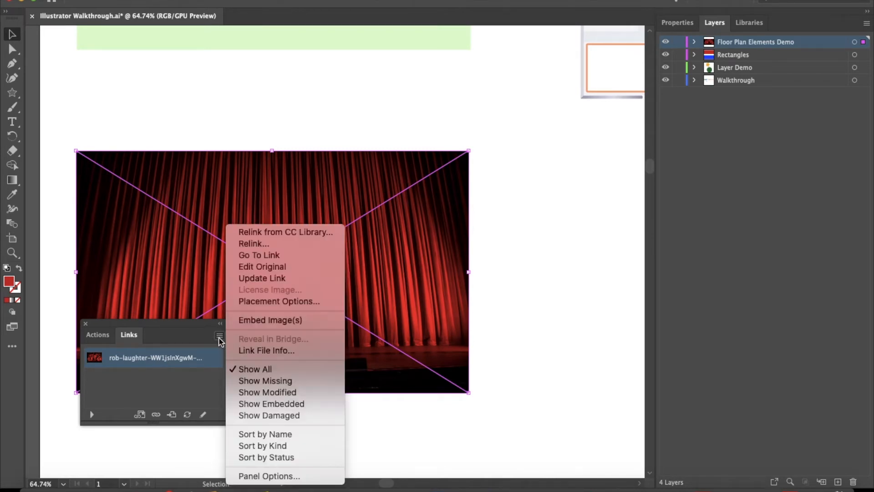
{"action": "left_click", "coordinate": [257, 321]}
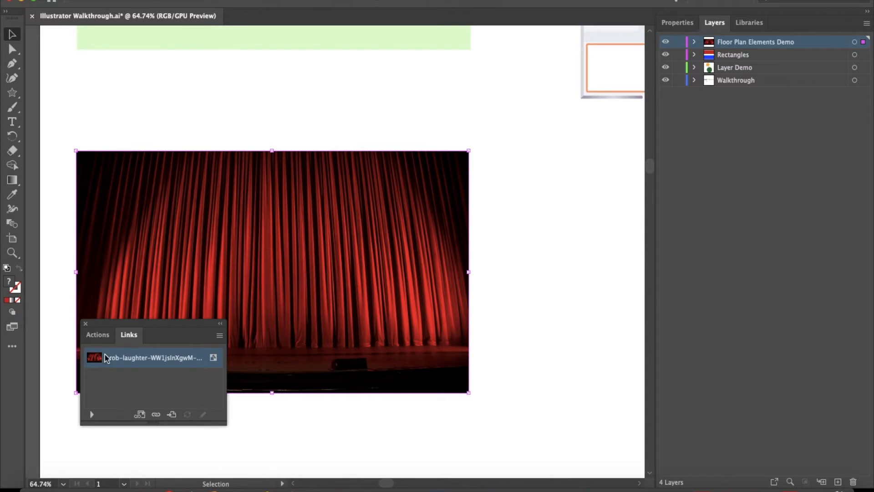
{"action": "left_click", "coordinate": [85, 323]}
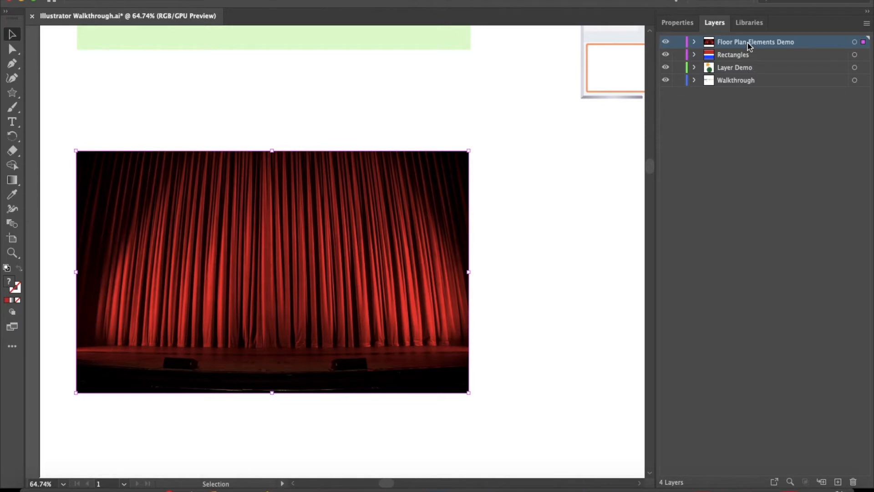
Collect the curtain image in a new layer inside Floor Plan Elements Demo and name that layer map-background
{"action": "left_click", "coordinate": [694, 41]}
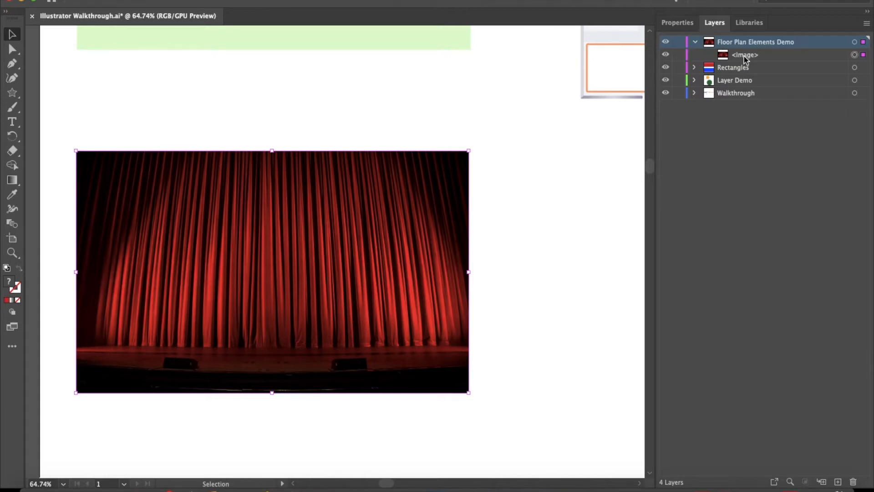
{"action": "left_click", "coordinate": [745, 57]}
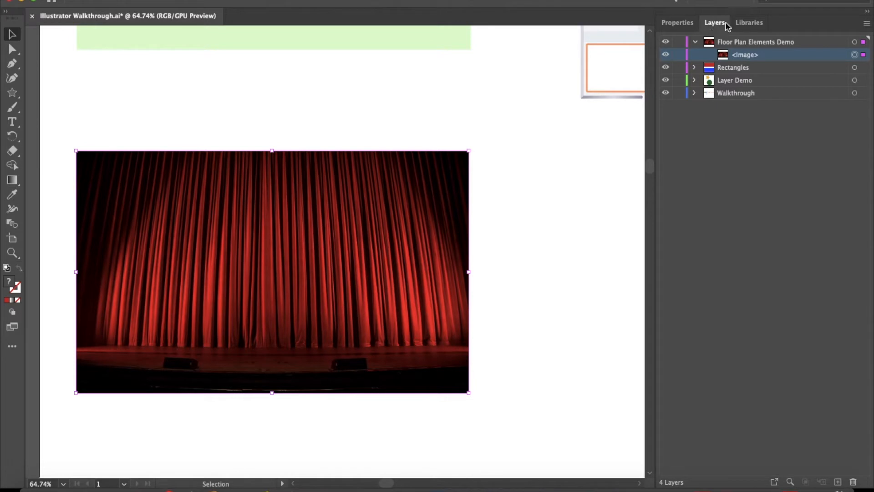
{"action": "left_click", "coordinate": [867, 24]}
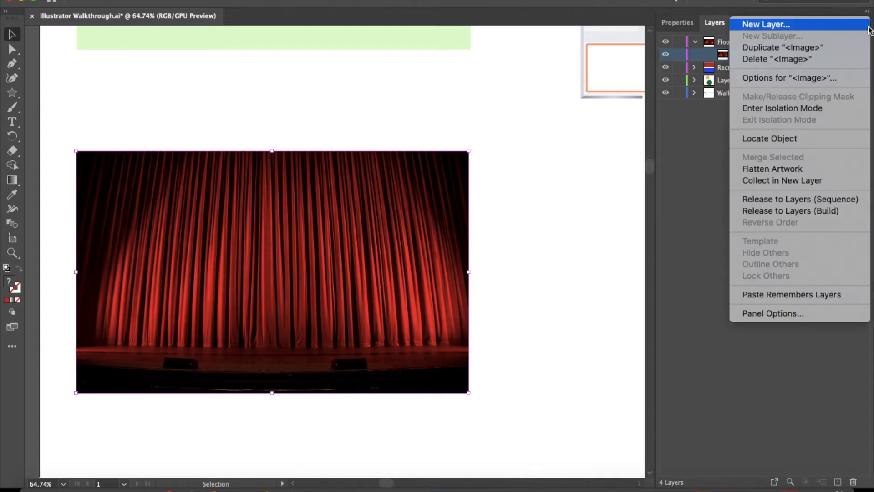
{"action": "left_click", "coordinate": [825, 181]}
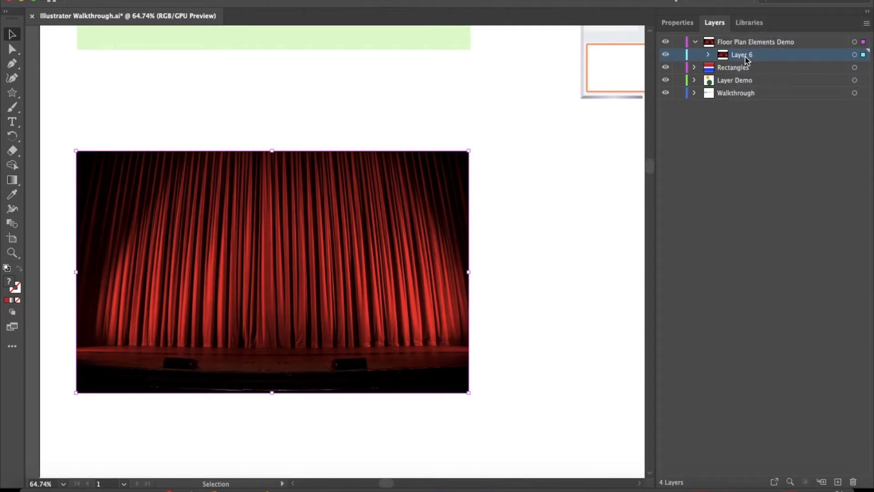
{"action": "double_click", "coordinate": [743, 55]}
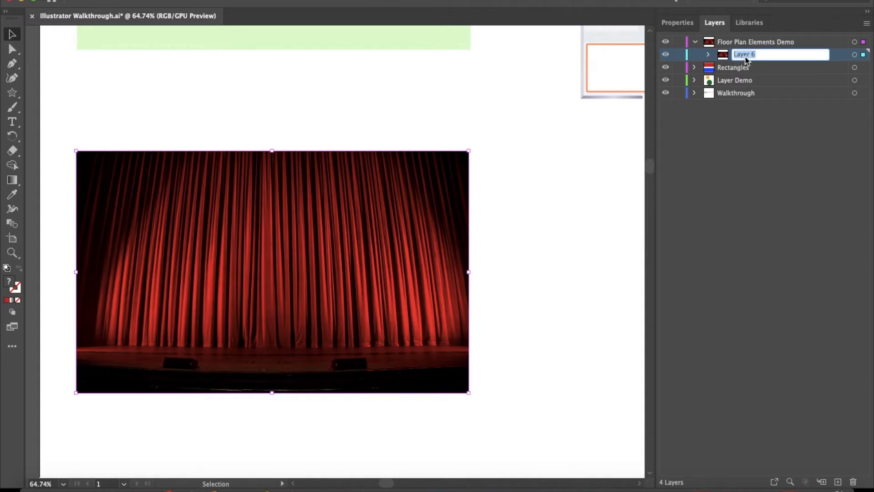
{"action": "type", "text": "map-background"}
{"action": "key", "text": "Return"}
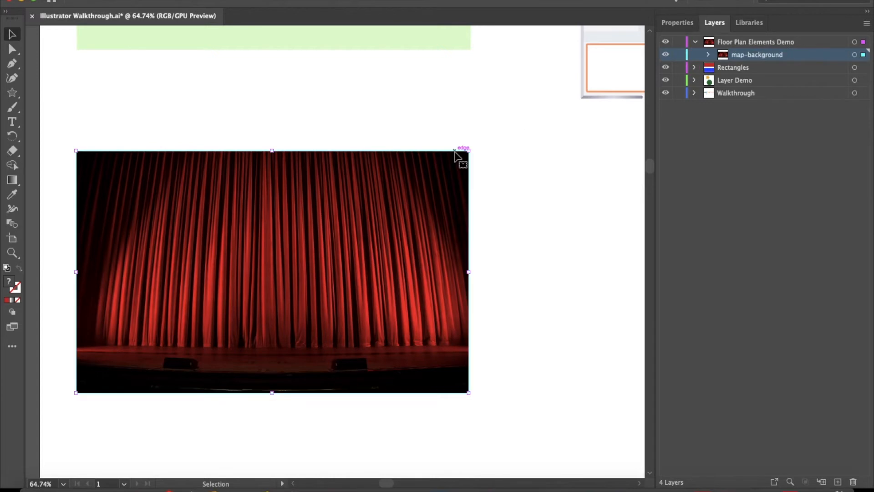
Draw a rectangle about 577 by 385 px just below the conference area sample, matching its width
{"action": "scroll", "coordinate": [451, 162], "scroll_direction": "down", "scroll_amount": 2}
{"action": "scroll", "coordinate": [455, 164], "scroll_direction": "down", "scroll_amount": 3}
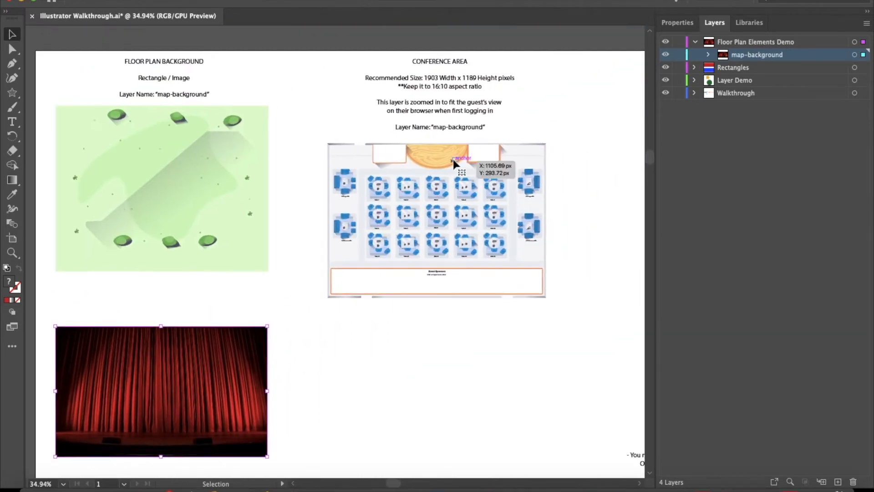
{"action": "scroll", "coordinate": [454, 163], "scroll_direction": "up", "scroll_amount": 4}
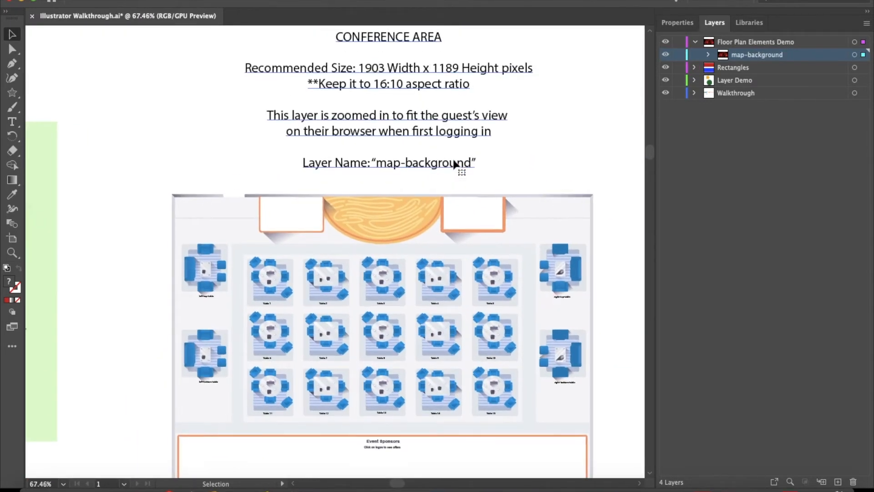
{"action": "scroll", "coordinate": [454, 161], "scroll_direction": "down", "scroll_amount": 1}
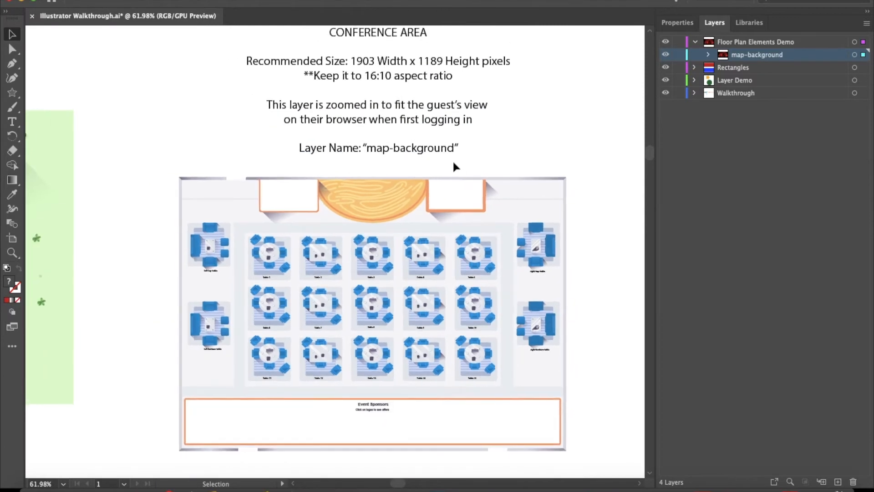
{"action": "scroll", "coordinate": [454, 162], "scroll_direction": "up", "scroll_amount": 1}
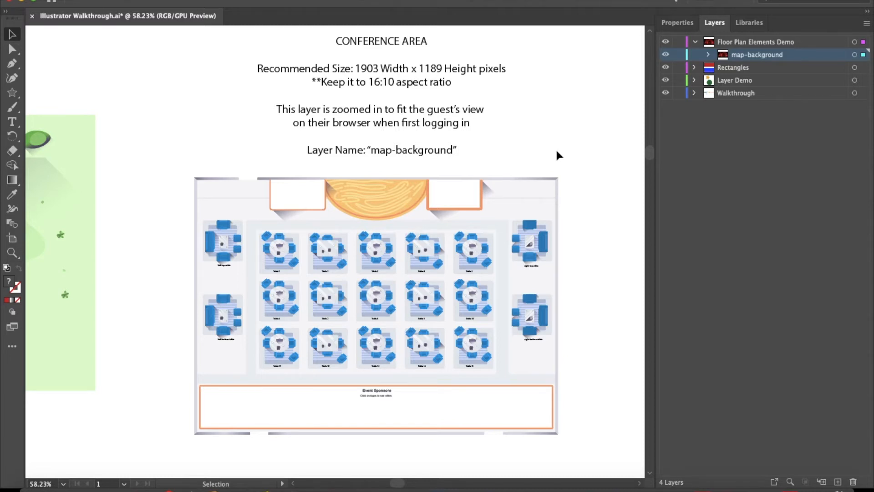
{"action": "scroll", "coordinate": [558, 155], "scroll_direction": "down", "scroll_amount": 10}
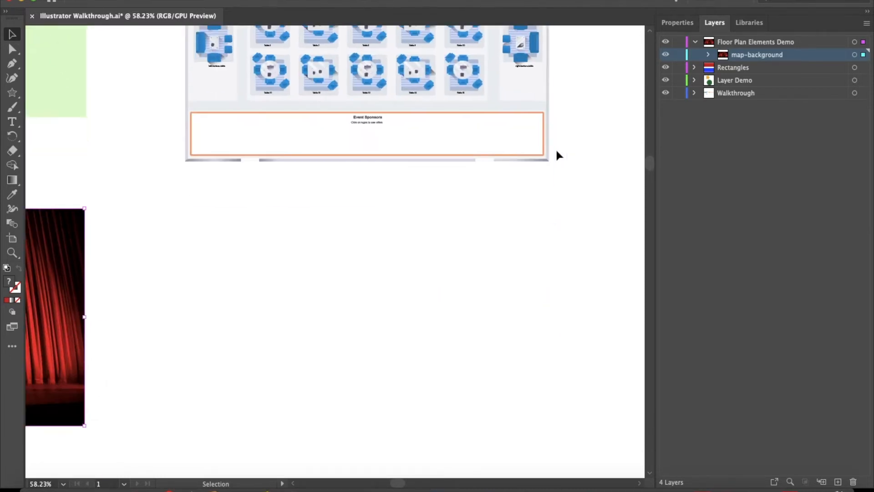
{"action": "scroll", "coordinate": [558, 155], "scroll_direction": "down", "scroll_amount": 3}
{"action": "left_click_drag", "start_coordinate": [12, 93], "coordinate": [56, 96]}
{"action": "left_click_drag", "start_coordinate": [169, 114], "coordinate": [532, 355]}
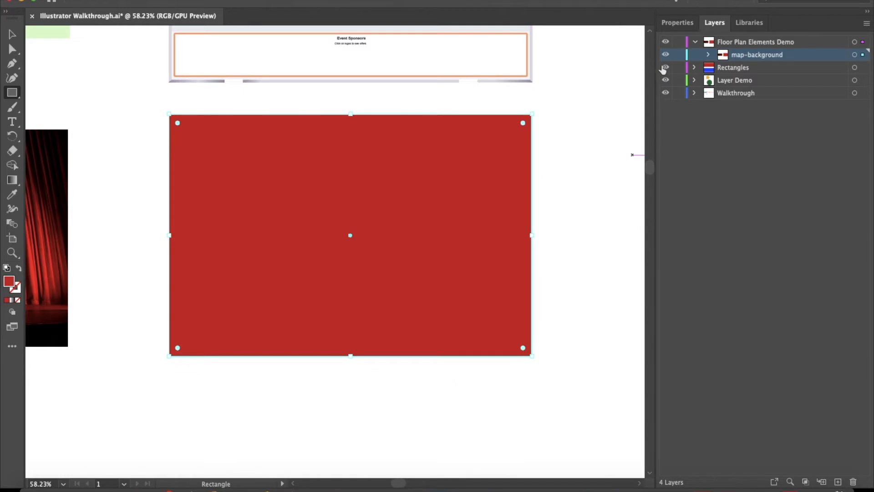
Set the new rectangle's fill to the pink hex colour F592A0
{"action": "left_click", "coordinate": [677, 22]}
{"action": "left_click", "coordinate": [738, 156]}
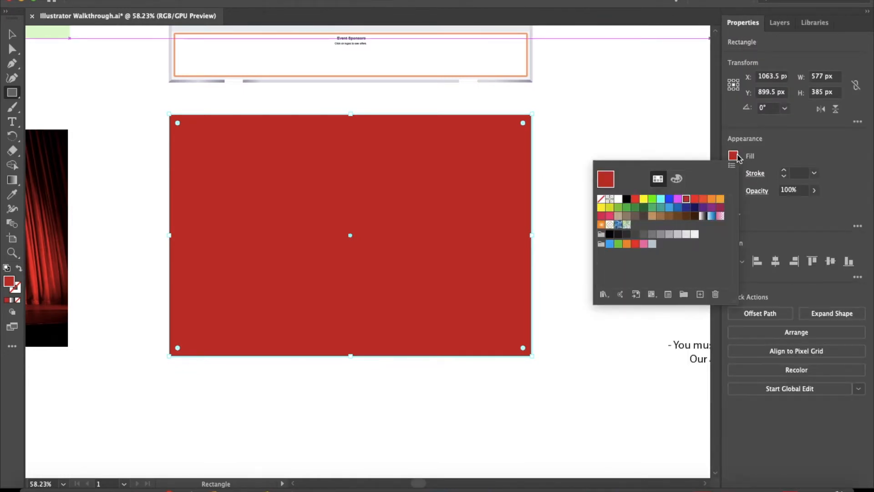
{"action": "left_click", "coordinate": [677, 178]}
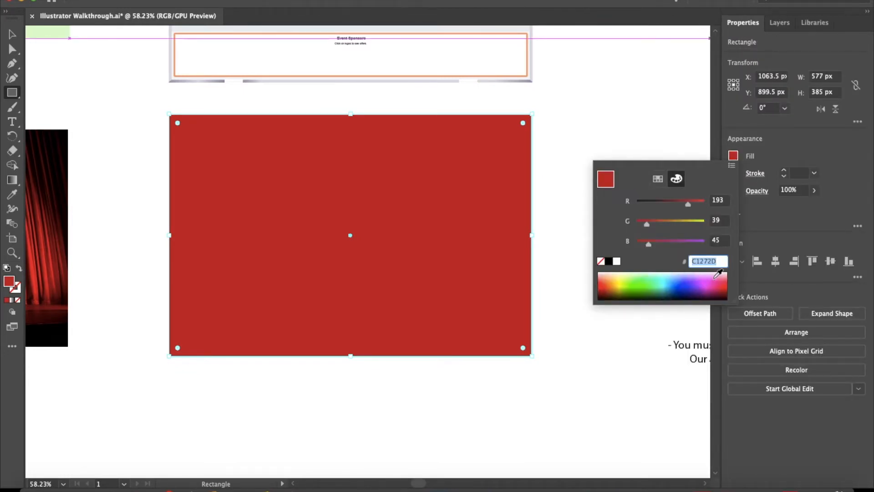
{"action": "type", "text": "F592"}
{"action": "type", "text": "9A"}
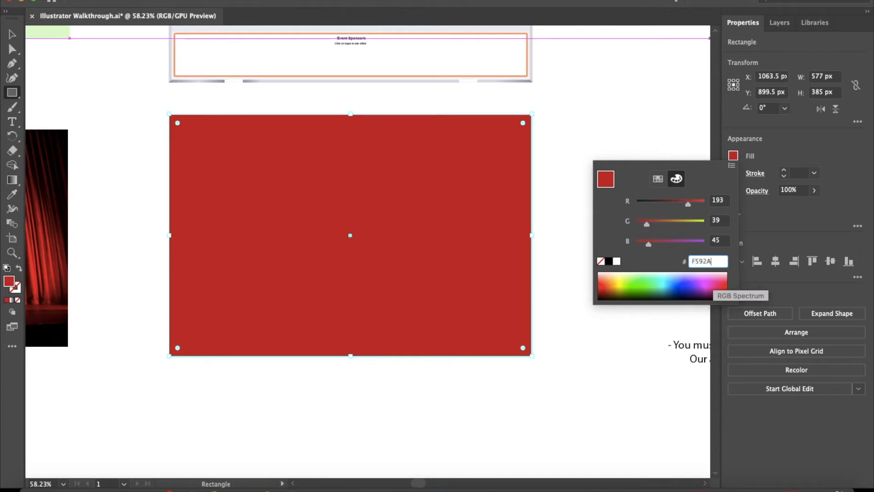
{"action": "key", "text": "Return"}
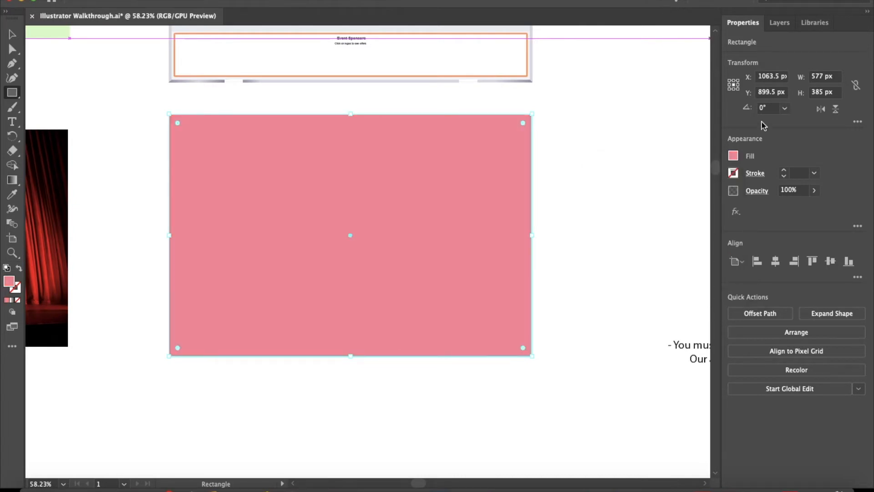
Move the pink rectangle out of the map-background layer, directly into the Floor Plan Elements Demo layer
{"action": "left_click", "coordinate": [779, 23]}
{"action": "left_click", "coordinate": [707, 55]}
{"action": "left_click", "coordinate": [760, 69]}
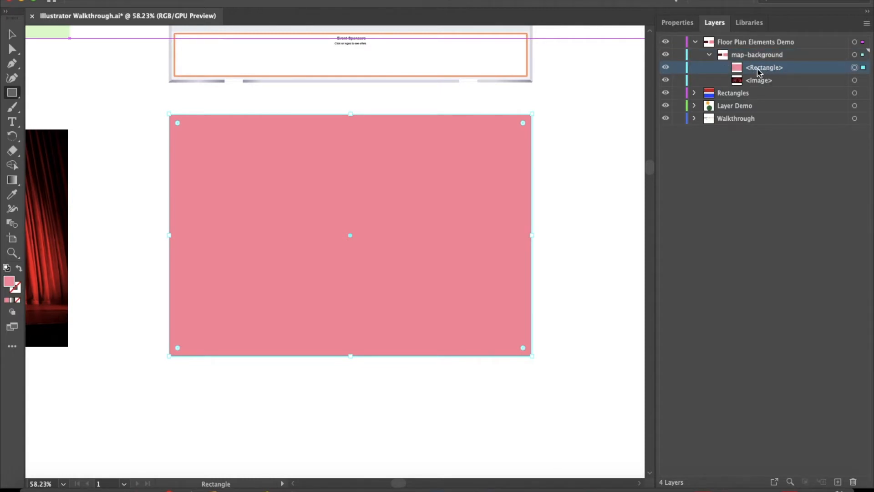
{"action": "left_click_drag", "start_coordinate": [758, 69], "coordinate": [747, 44]}
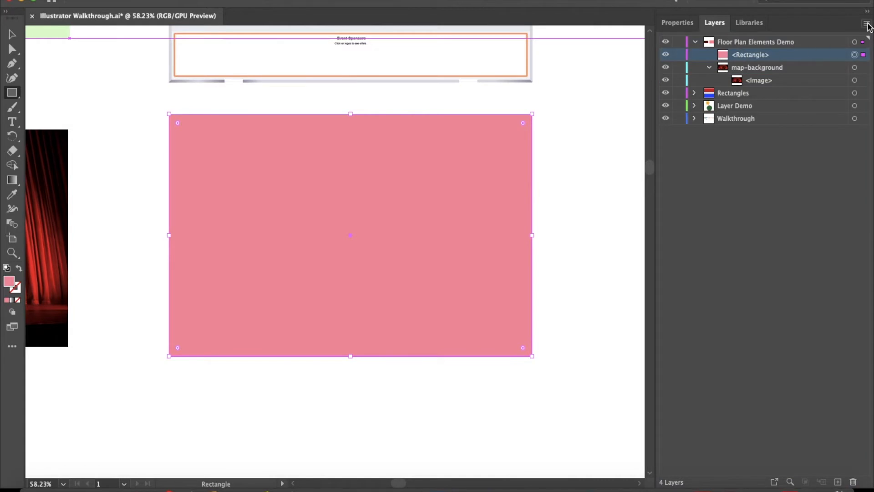
Collect the pink rectangle in a new layer named conference-area and collapse the map-background layer
{"action": "left_click", "coordinate": [867, 24]}
{"action": "left_click", "coordinate": [792, 181]}
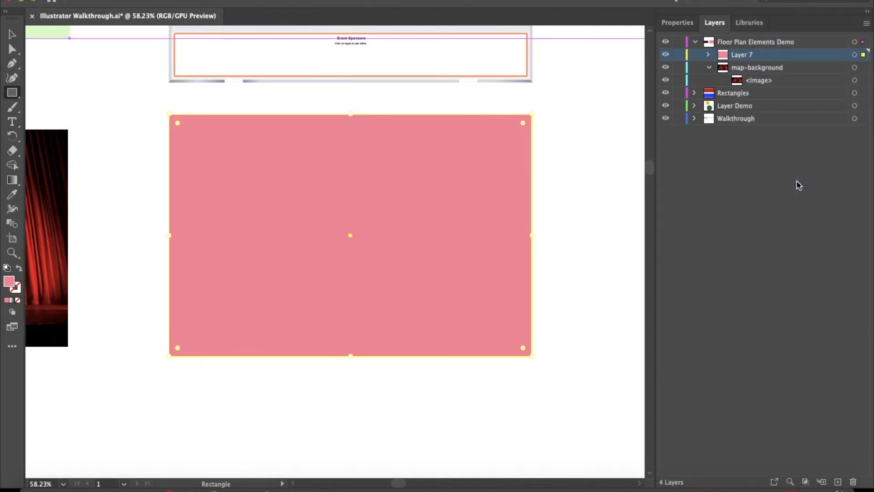
{"action": "double_click", "coordinate": [744, 54]}
{"action": "type", "text": "conference"}
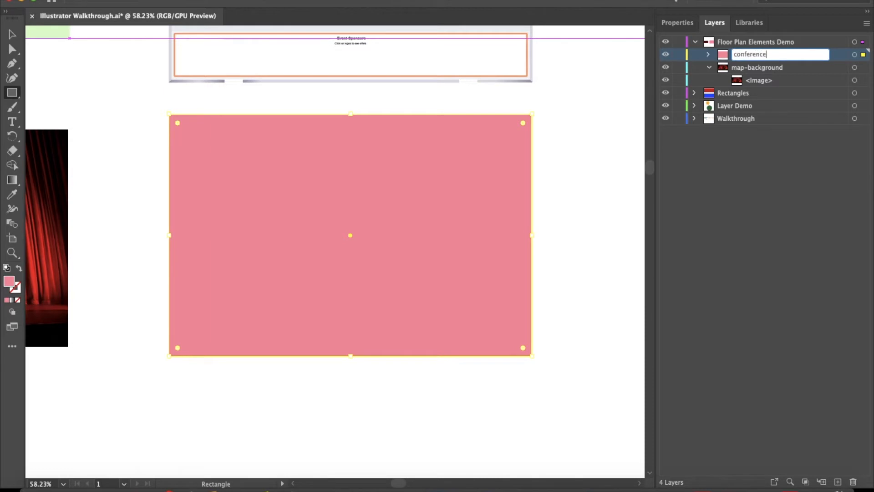
{"action": "type", "text": "-area"}
{"action": "key", "text": "Return"}
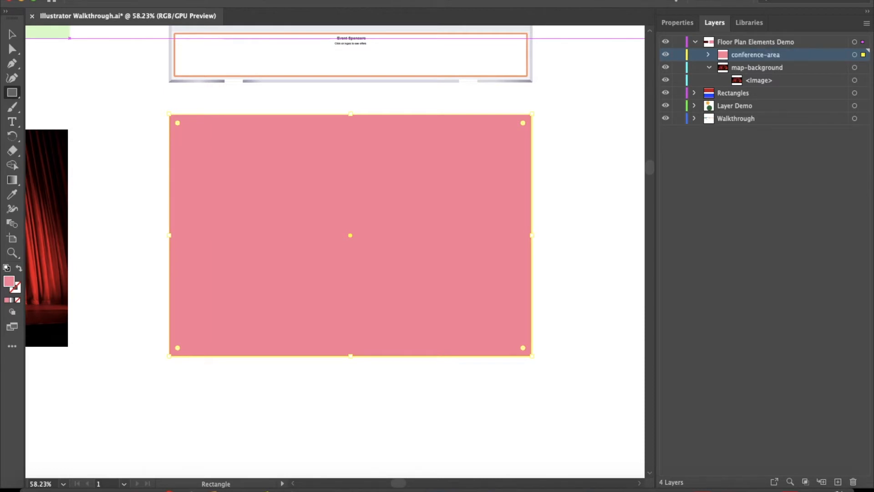
{"action": "left_click", "coordinate": [709, 67]}
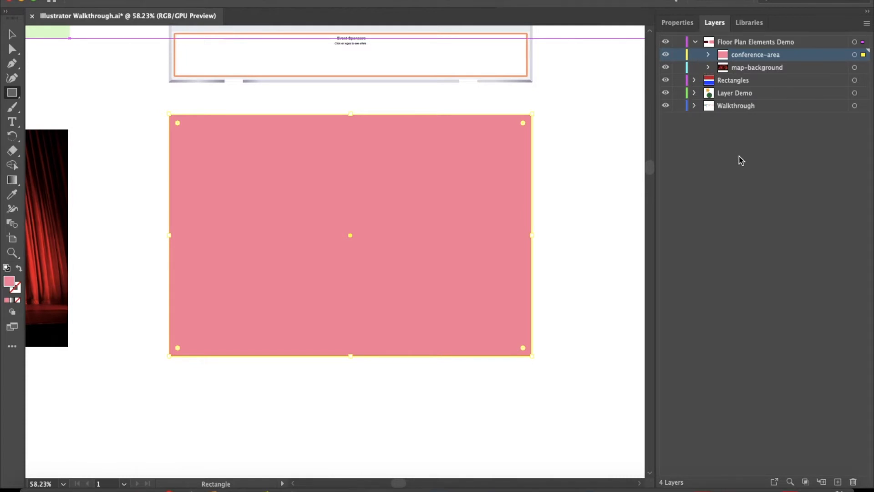
Examine the table section's notes on size, shape and layer naming together with its Table 1 sample
{"action": "scroll", "coordinate": [384, 238], "scroll_direction": "down", "scroll_amount": 3}
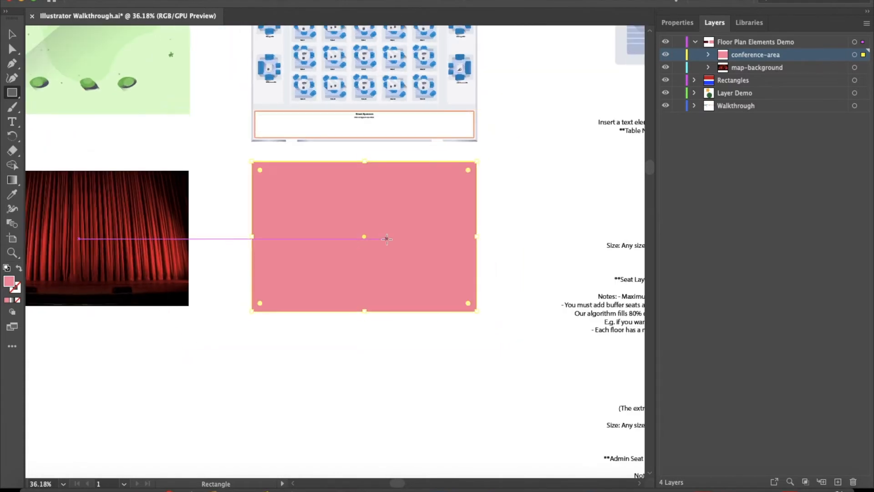
{"action": "scroll", "coordinate": [387, 238], "scroll_direction": "up", "scroll_amount": 2}
{"action": "scroll", "coordinate": [386, 238], "scroll_direction": "left", "scroll_amount": 3}
{"action": "scroll", "coordinate": [387, 238], "scroll_direction": "up", "scroll_amount": 5}
{"action": "scroll", "coordinate": [389, 235], "scroll_direction": "right", "scroll_amount": 4}
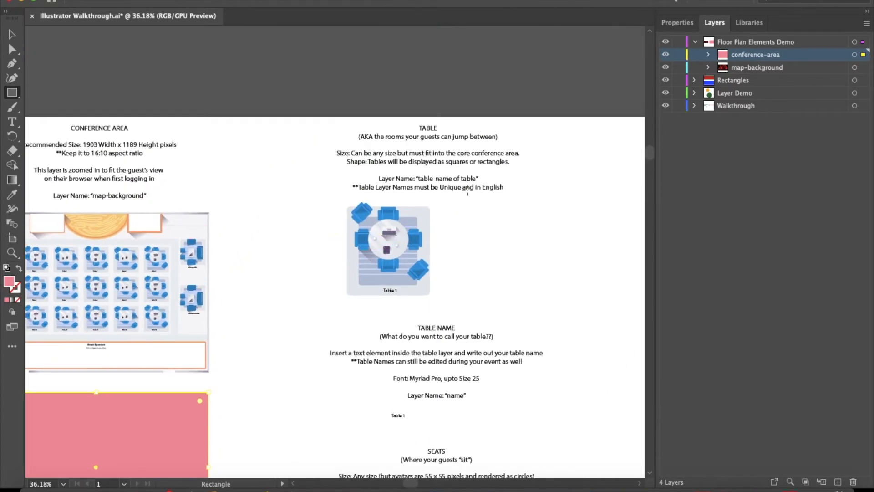
{"action": "scroll", "coordinate": [472, 189], "scroll_direction": "up", "scroll_amount": 3}
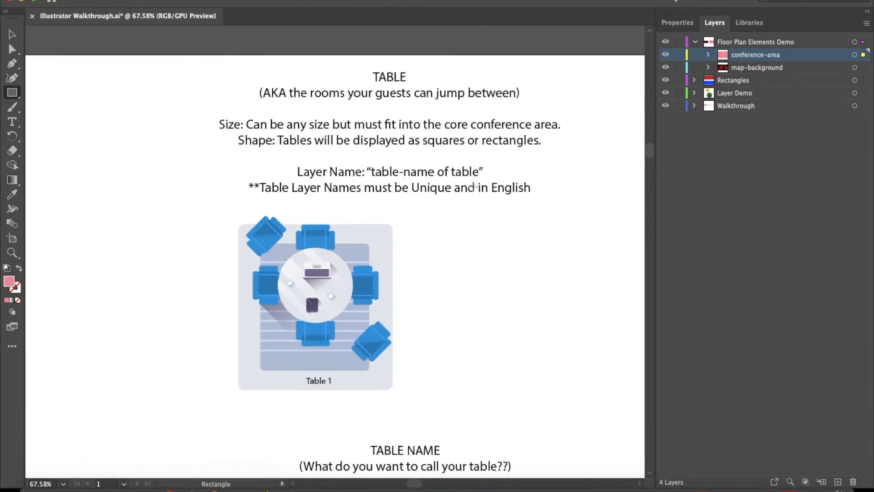
{"action": "scroll", "coordinate": [474, 187], "scroll_direction": "up", "scroll_amount": 2}
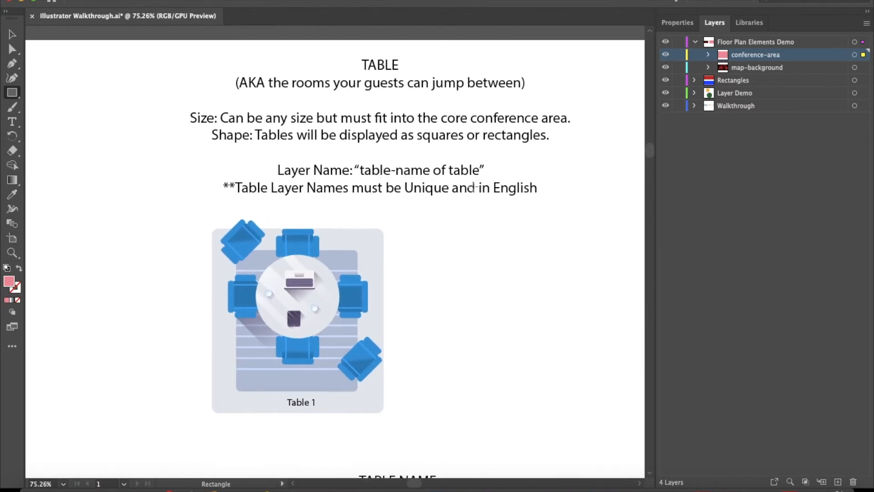
{"action": "scroll", "coordinate": [474, 187], "scroll_direction": "up", "scroll_amount": 1}
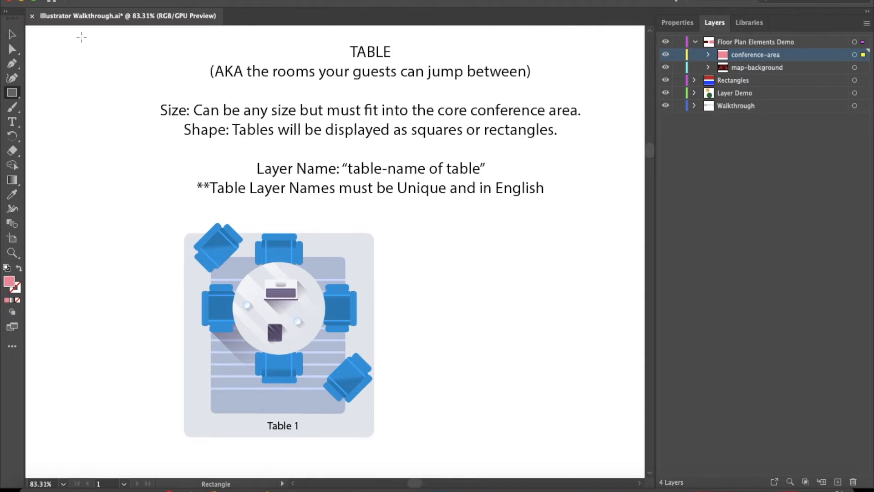
{"action": "left_click", "coordinate": [12, 36]}
{"action": "scroll", "coordinate": [387, 258], "scroll_direction": "right", "scroll_amount": 4}
{"action": "scroll", "coordinate": [387, 258], "scroll_direction": "down", "scroll_amount": 1}
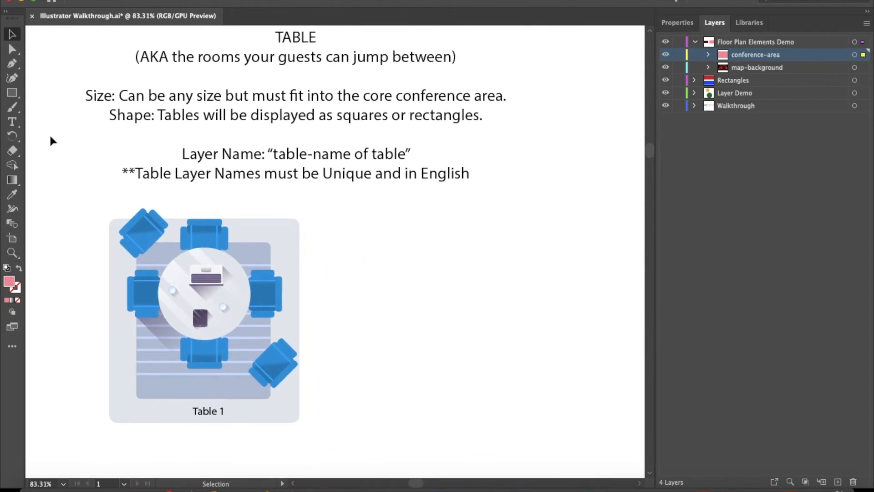
Draw a rectangle about 292 by 49 px beside the Table 1 sample and fill it with a dark brown swatch
{"action": "left_click", "coordinate": [12, 94]}
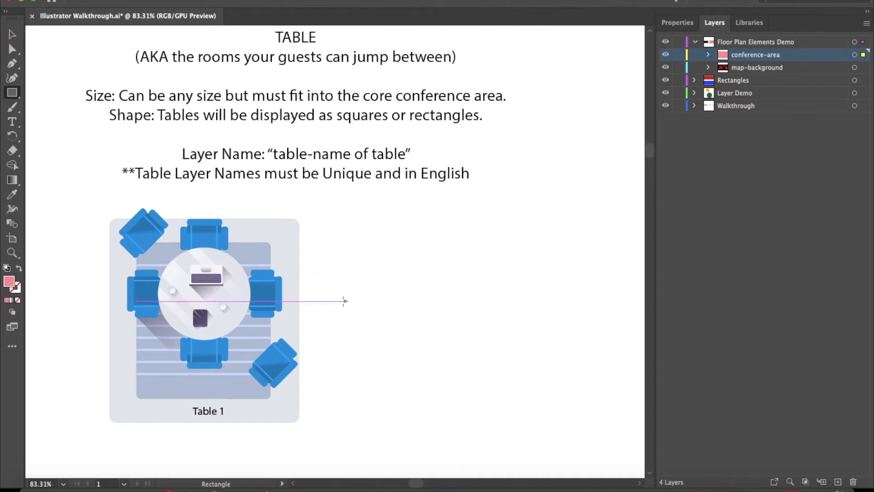
{"action": "left_click_drag", "start_coordinate": [344, 299], "coordinate": [606, 344]}
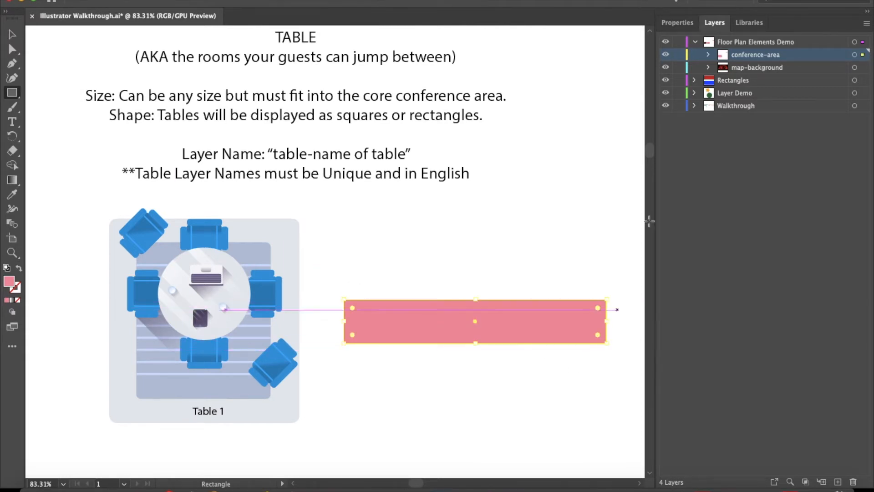
{"action": "left_click", "coordinate": [682, 24]}
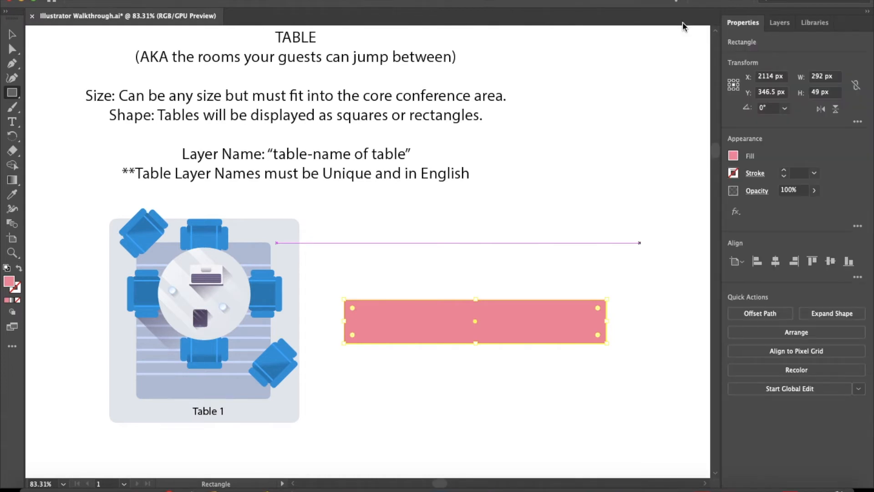
{"action": "left_click", "coordinate": [733, 156]}
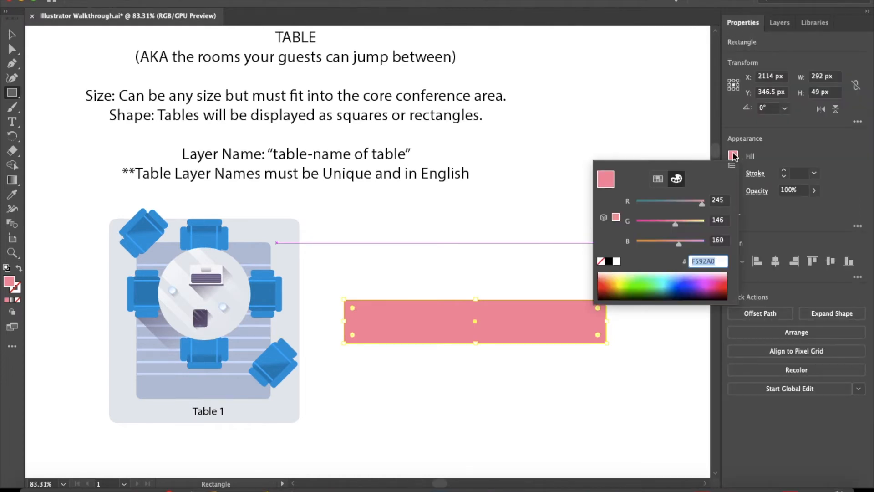
{"action": "left_click", "coordinate": [658, 178]}
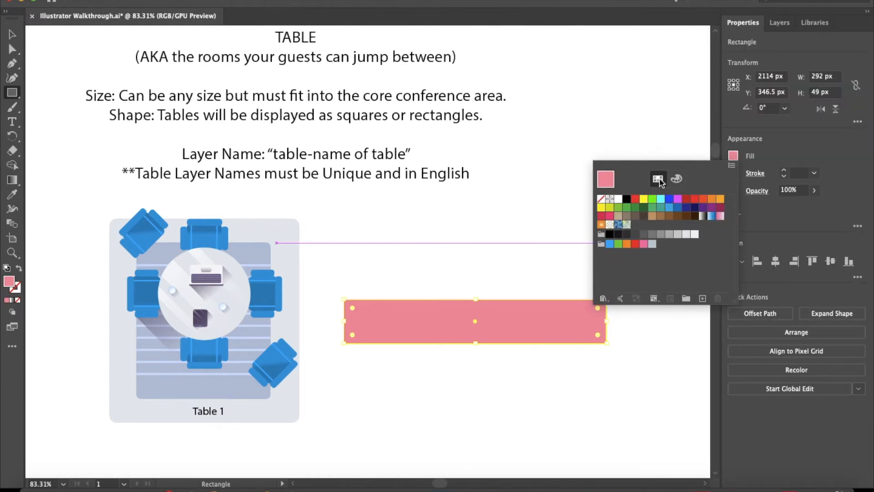
{"action": "left_click", "coordinate": [680, 222]}
{"action": "left_click", "coordinate": [733, 157]}
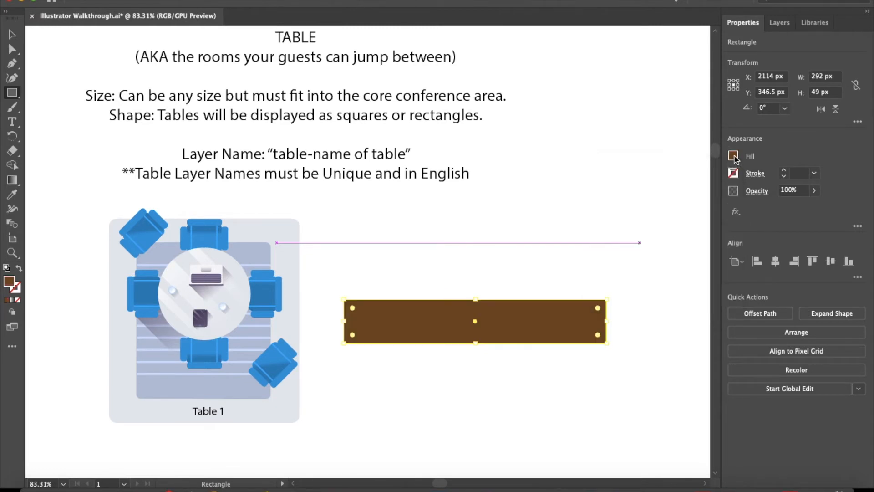
Place two copies of the brown rectangle, each rotated 90°, at its two ends to form a U-shaped table
{"action": "left_click", "coordinate": [10, 35]}
{"action": "key", "text": "ctrl+c"}
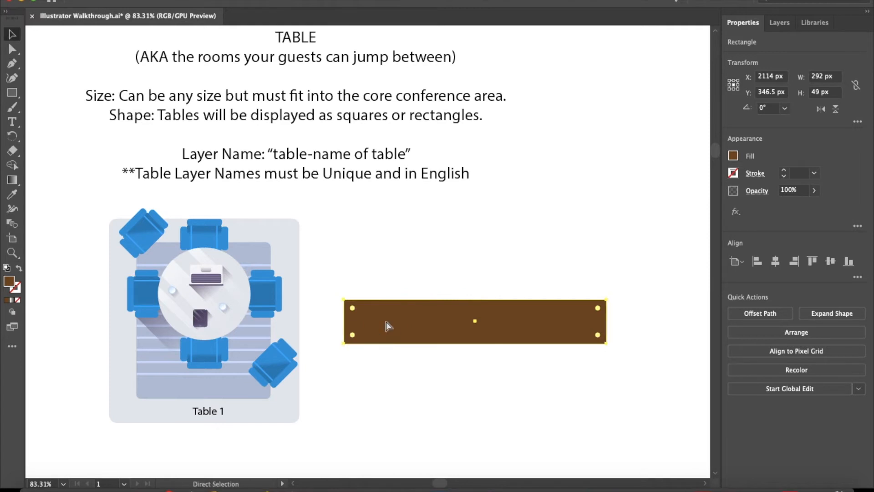
{"action": "key", "text": "ctrl+v"}
{"action": "left_click_drag", "start_coordinate": [394, 245], "coordinate": [490, 251]}
{"action": "left_click", "coordinate": [762, 109]}
{"action": "type", "text": "90"}
{"action": "key", "text": "Return"}
{"action": "left_click_drag", "start_coordinate": [463, 126], "coordinate": [587, 266]}
{"action": "left_click", "coordinate": [600, 202]}
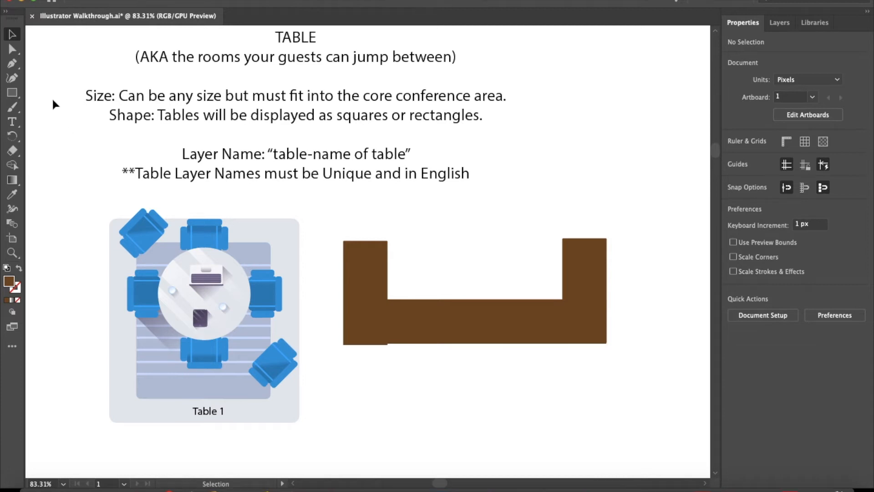
Draw a rectangle about 336 by 188 px over the U-shaped table and fill it with the blue, green and tan blob pattern swatch
{"action": "left_click", "coordinate": [16, 94]}
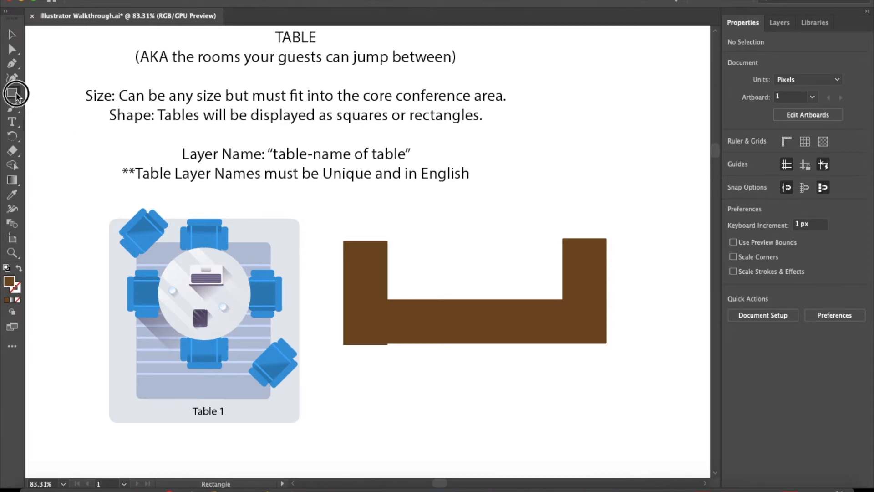
{"action": "left_click_drag", "start_coordinate": [326, 213], "coordinate": [627, 382]}
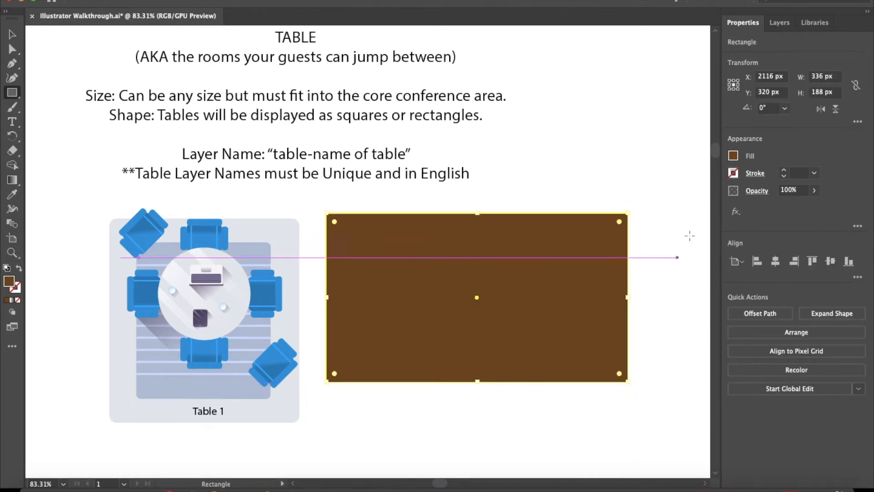
{"action": "left_click", "coordinate": [734, 156]}
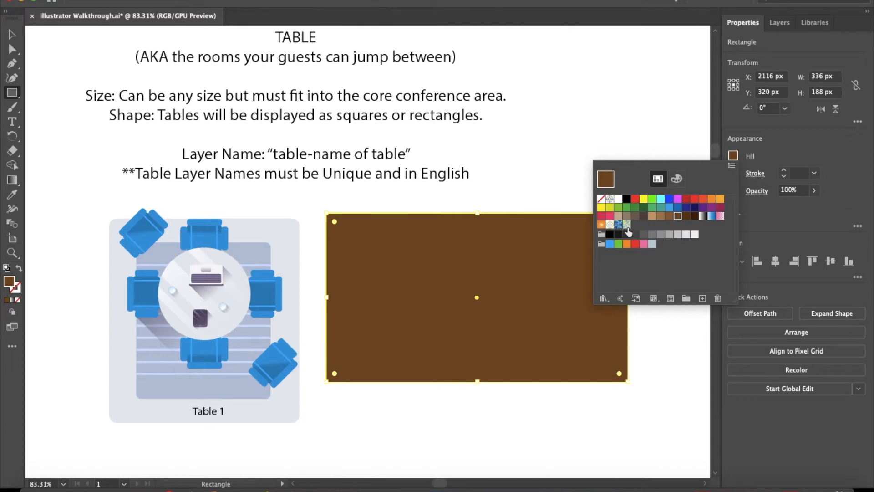
{"action": "left_click", "coordinate": [734, 156]}
{"action": "left_click", "coordinate": [733, 156]}
{"action": "left_click", "coordinate": [627, 225]}
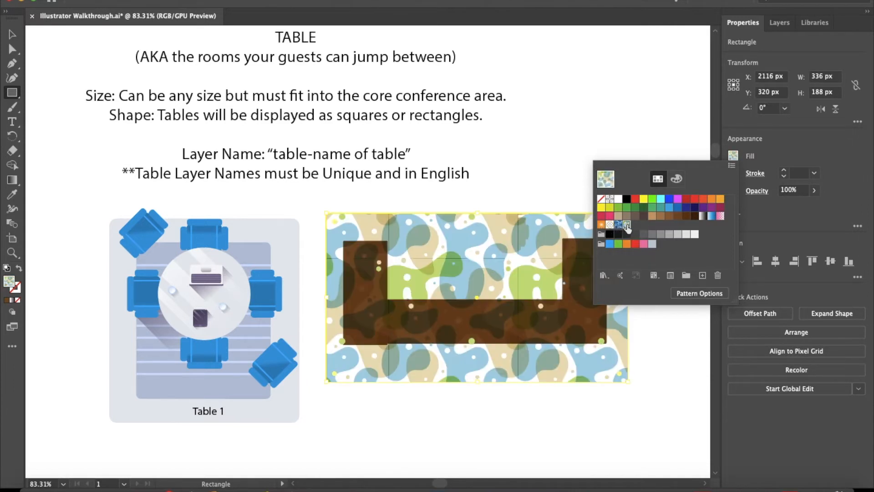
{"action": "left_click", "coordinate": [734, 156]}
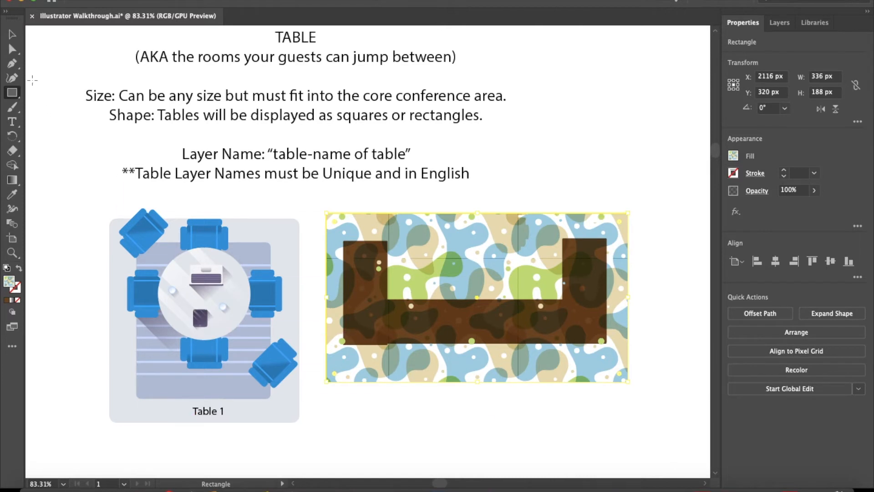
Expand the conference-area layer and select the patterned rectangle's entry in it
{"action": "left_click", "coordinate": [12, 34]}
{"action": "left_click", "coordinate": [780, 23]}
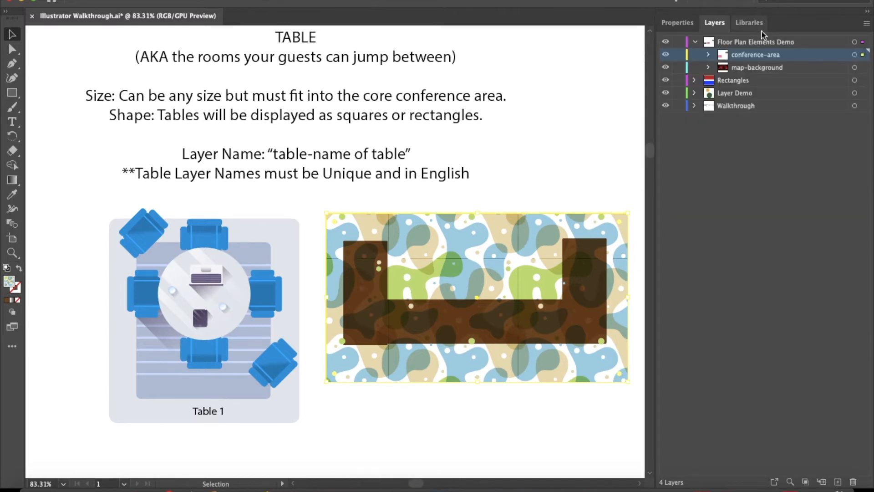
{"action": "left_click", "coordinate": [708, 55]}
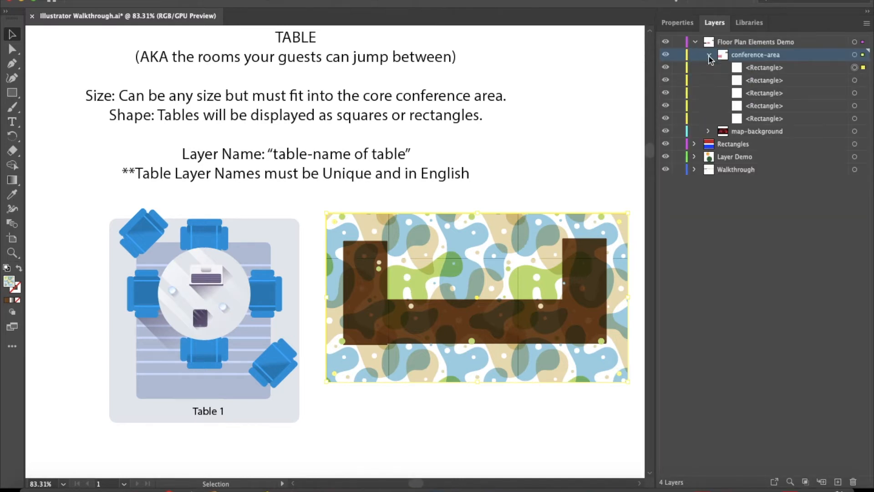
{"action": "left_click", "coordinate": [766, 69]}
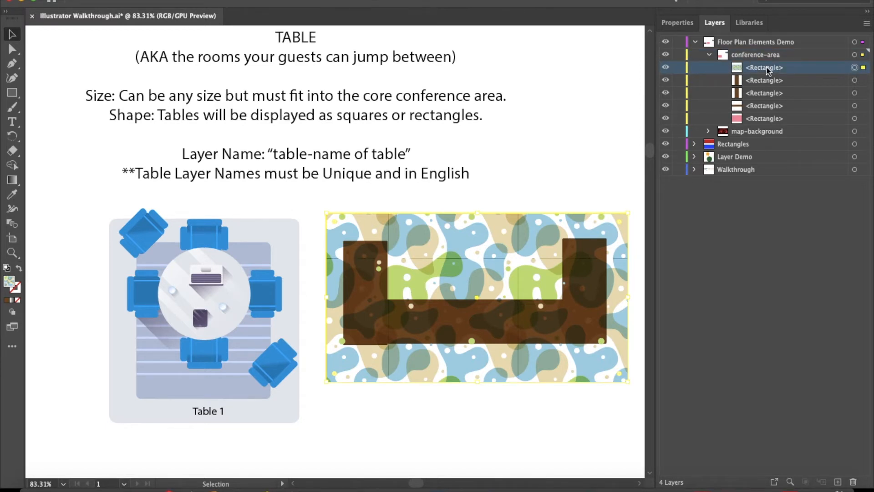
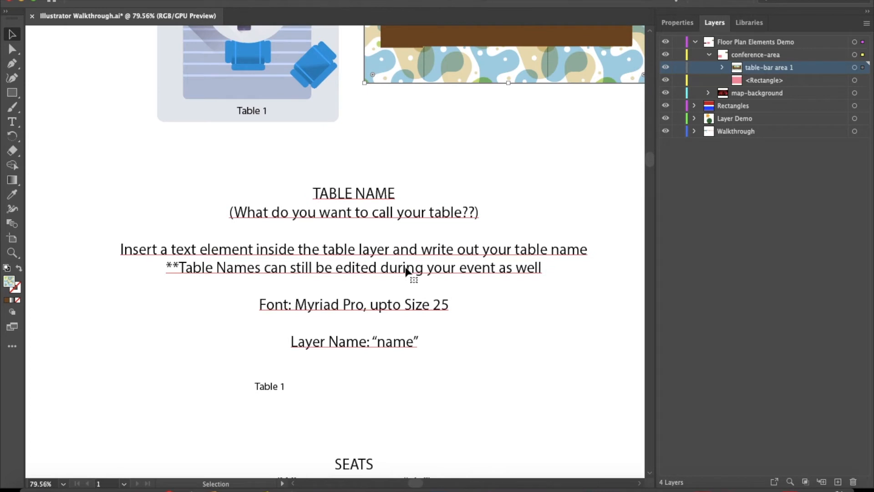
Add the text "Bar area" in the conference-area layer and line it up beside the Table 1 text sample
{"action": "left_click", "coordinate": [740, 55]}
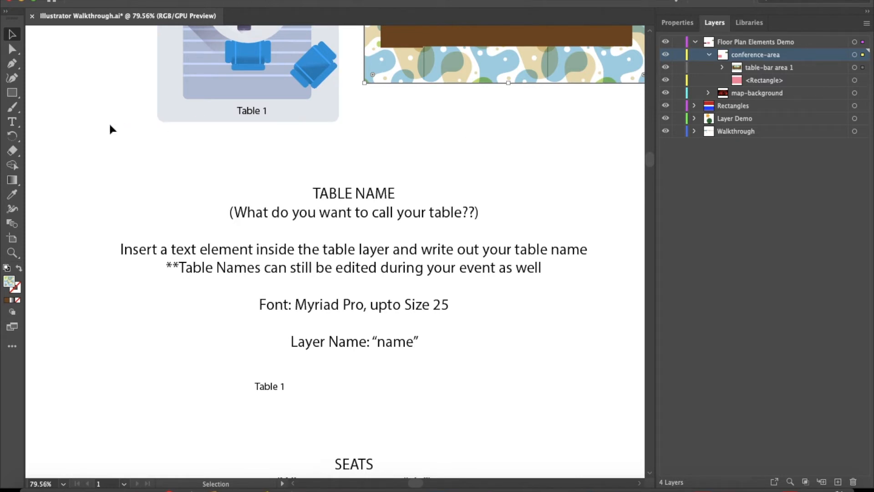
{"action": "left_click", "coordinate": [12, 122]}
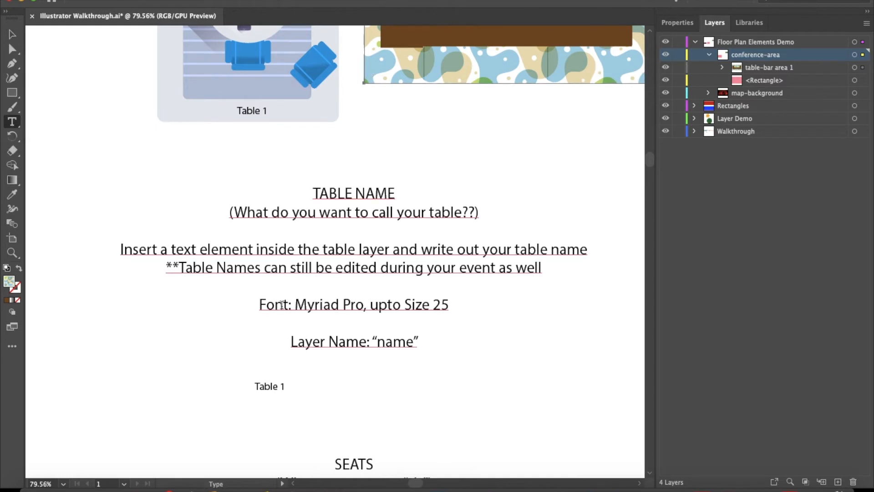
{"action": "left_click", "coordinate": [390, 380]}
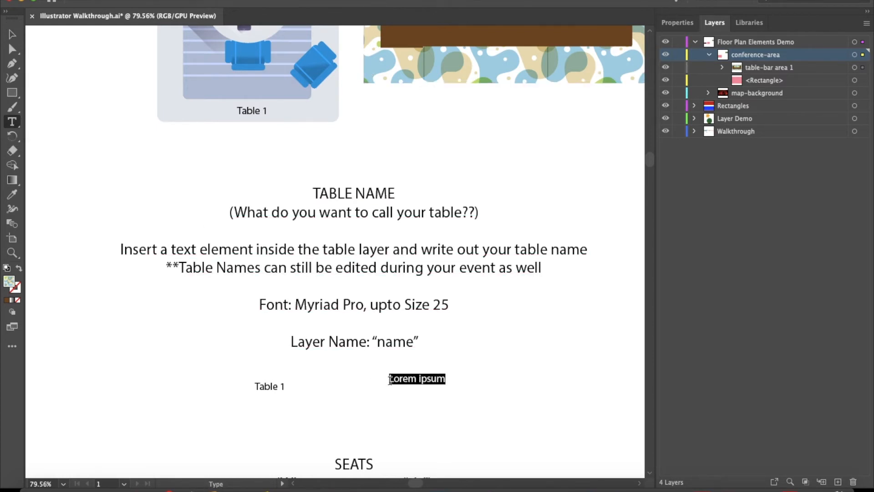
{"action": "type", "text": "Bar area"}
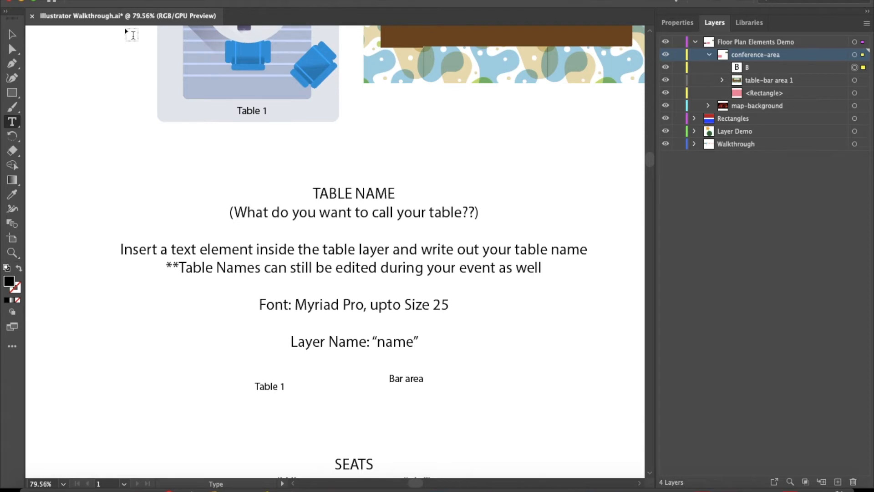
{"action": "left_click", "coordinate": [12, 34]}
{"action": "left_click_drag", "start_coordinate": [410, 380], "coordinate": [402, 387]}
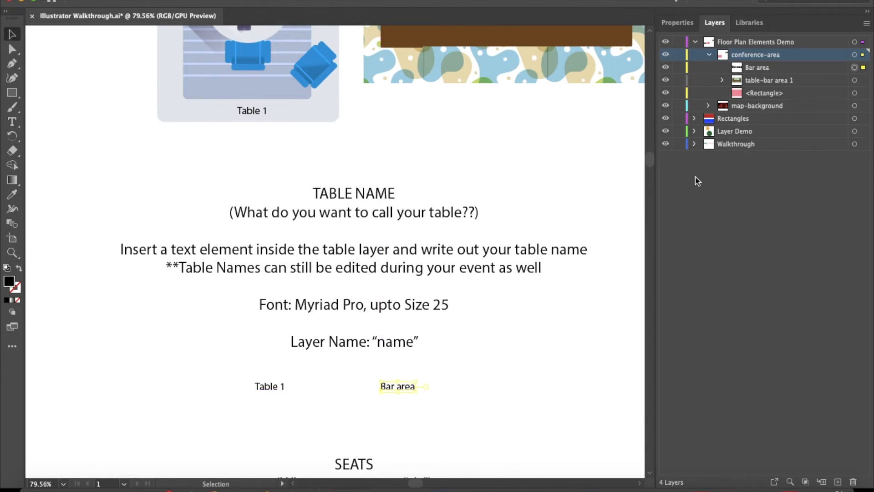
Rename the Bar area text's layer entry as name and move it into the table-bar area 1 layer
{"action": "double_click", "coordinate": [759, 68]}
{"action": "type", "text": "name"}
{"action": "key", "text": "Return"}
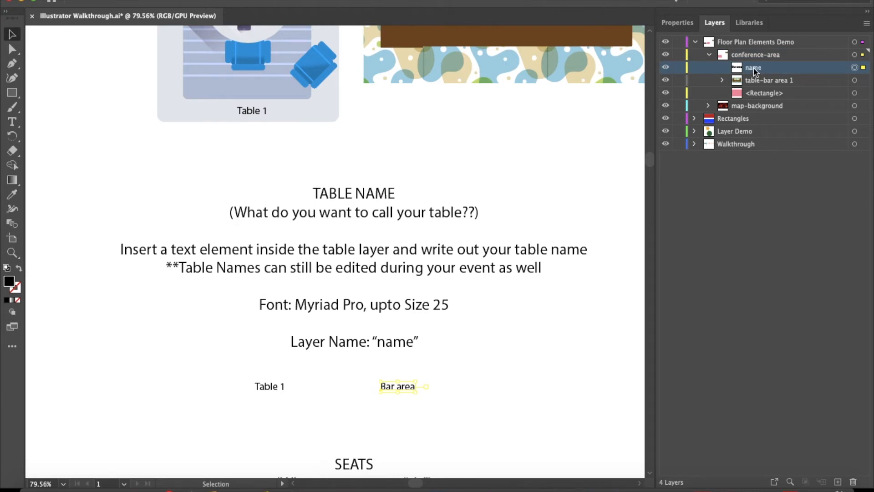
{"action": "mouse_move", "coordinate": [755, 69]}
{"action": "left_mouse_down"}
{"action": "mouse_move", "coordinate": [778, 75]}
{"action": "mouse_move", "coordinate": [767, 81]}
{"action": "left_mouse_up"}
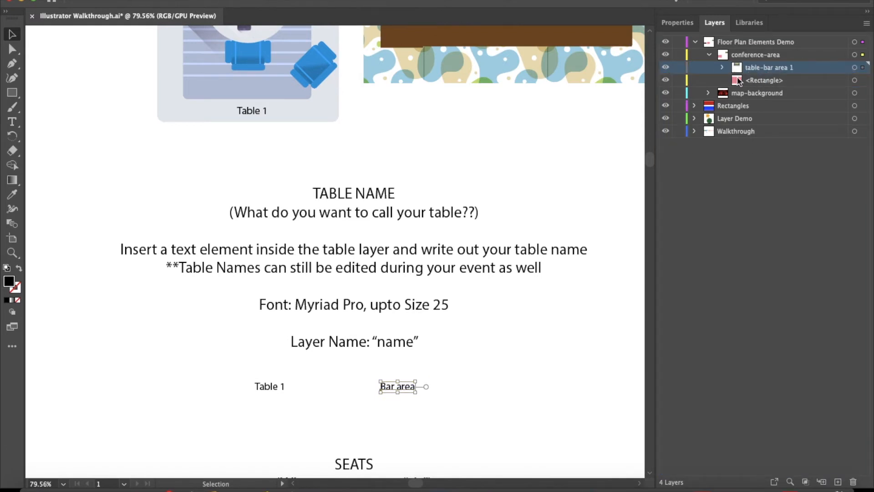
{"action": "left_click", "coordinate": [723, 68]}
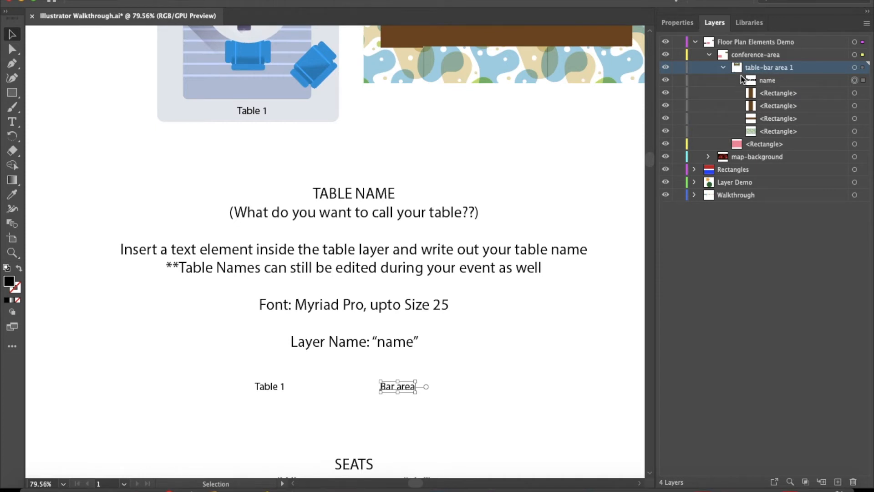
{"action": "left_click", "coordinate": [768, 81]}
{"action": "left_click", "coordinate": [723, 68]}
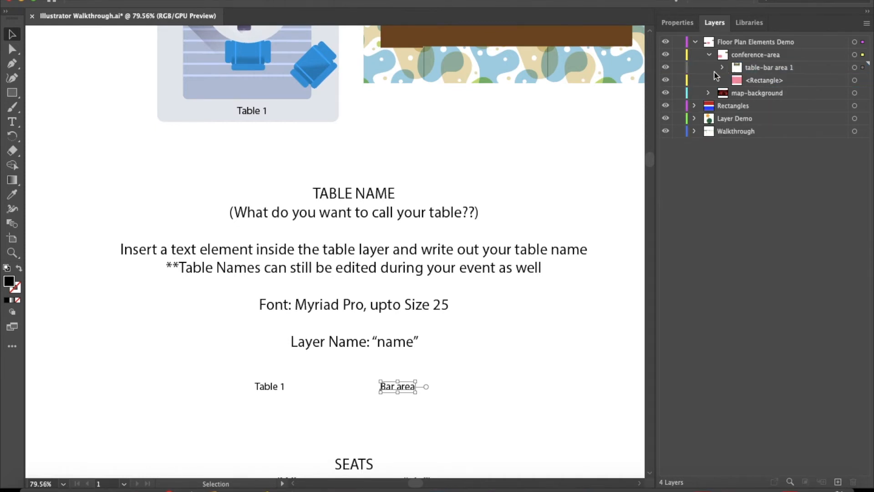
In the conference-area layer, draw a black circle about 54 by 54 px beside the blue chair sample in the SEATS section
{"action": "scroll", "coordinate": [471, 234], "scroll_direction": "down", "scroll_amount": 3}
{"action": "scroll", "coordinate": [470, 234], "scroll_direction": "down", "scroll_amount": 8}
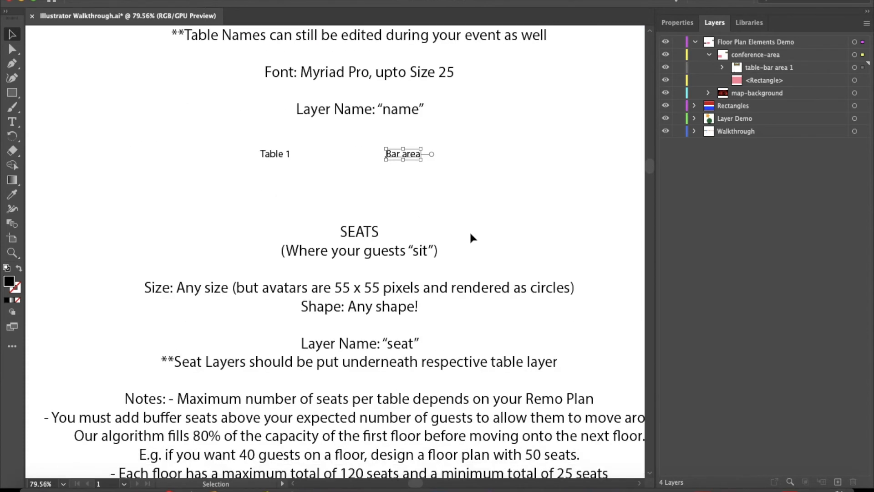
{"action": "scroll", "coordinate": [469, 230], "scroll_direction": "down", "scroll_amount": 3}
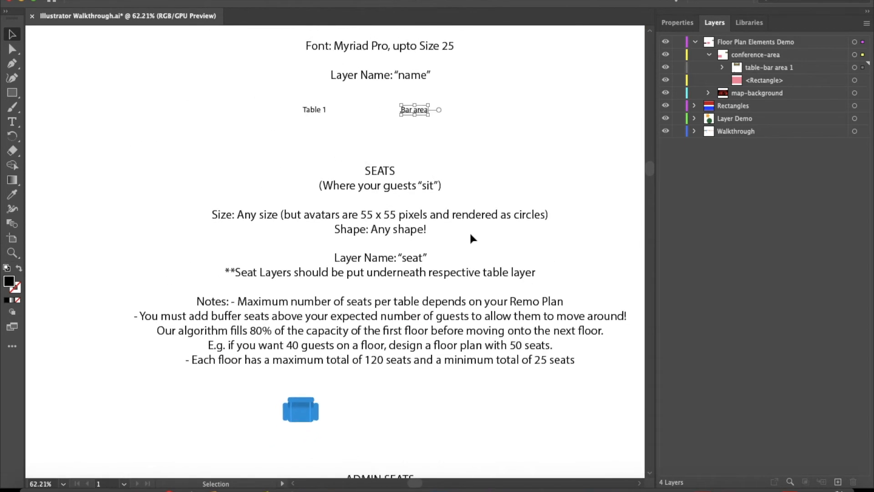
{"action": "scroll", "coordinate": [469, 232], "scroll_direction": "down", "scroll_amount": 1}
{"action": "left_click", "coordinate": [738, 54]}
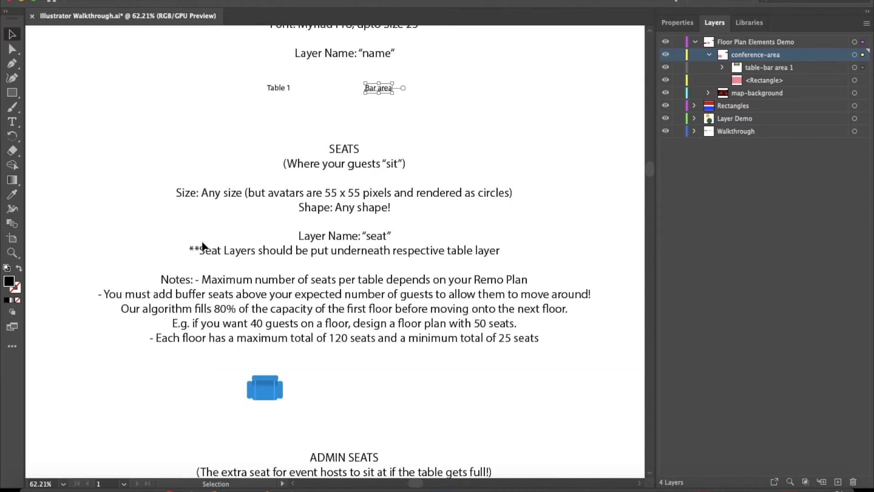
{"action": "left_click_drag", "start_coordinate": [12, 94], "coordinate": [60, 111]}
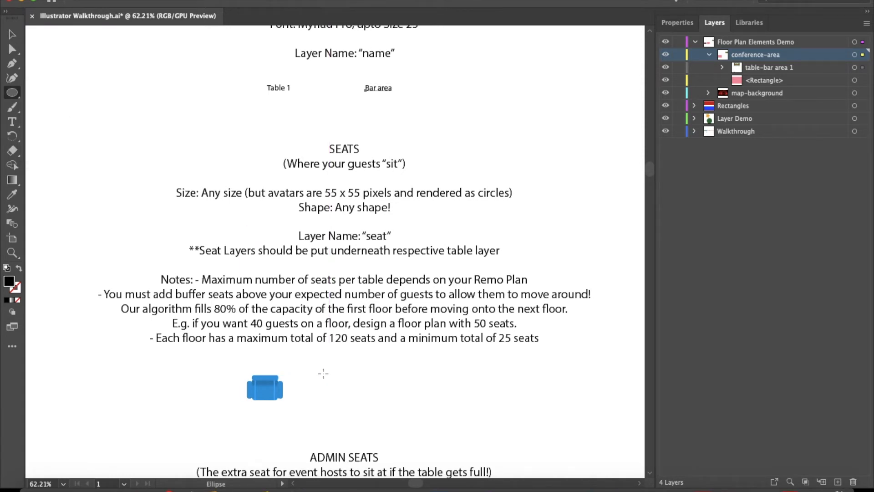
{"action": "left_click_drag", "start_coordinate": [322, 372], "coordinate": [360, 407]}
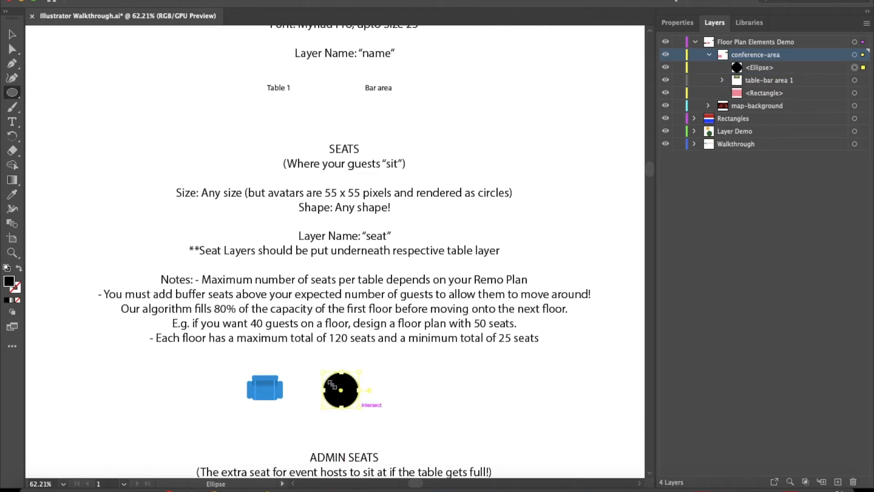
{"action": "key", "text": "v"}
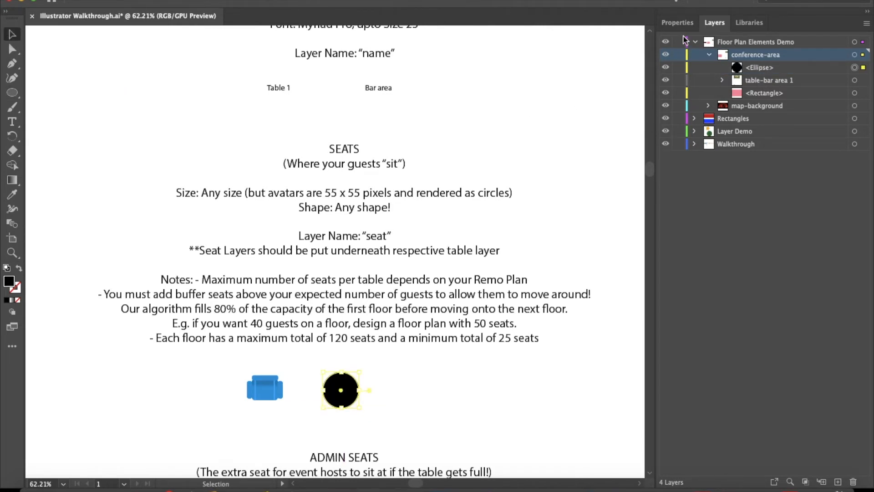
Set the black circle's width and height to 60 px each
{"action": "left_click", "coordinate": [678, 22]}
{"action": "double_click", "coordinate": [819, 76]}
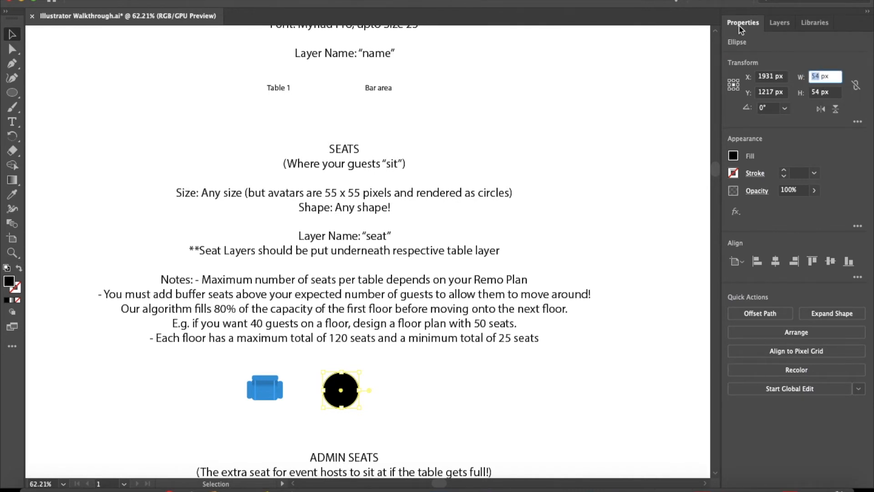
{"action": "type", "text": "60"}
{"action": "key", "text": "Tab"}
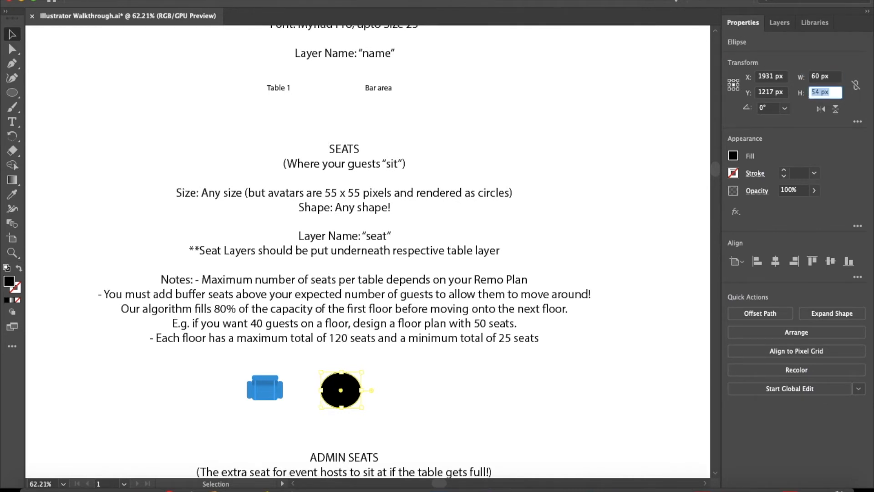
{"action": "type", "text": "60"}
{"action": "key", "text": "Return"}
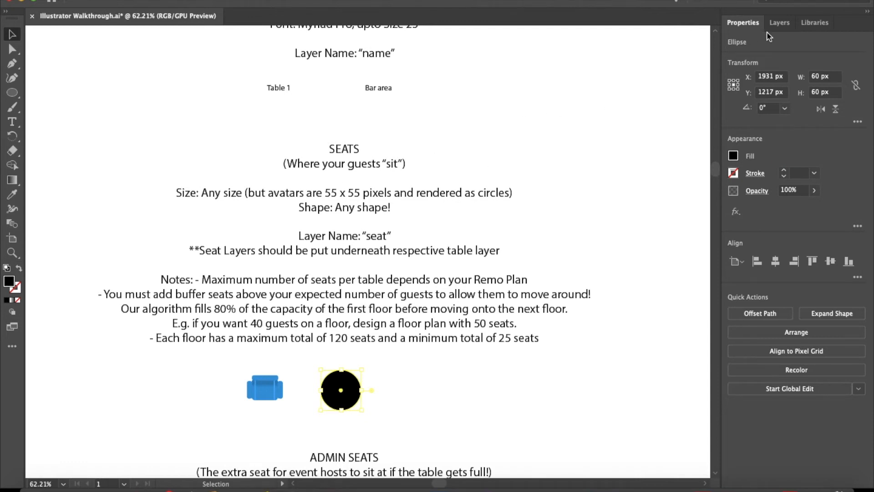
Rename the black circle's layer entry as seat
{"action": "left_click", "coordinate": [779, 24]}
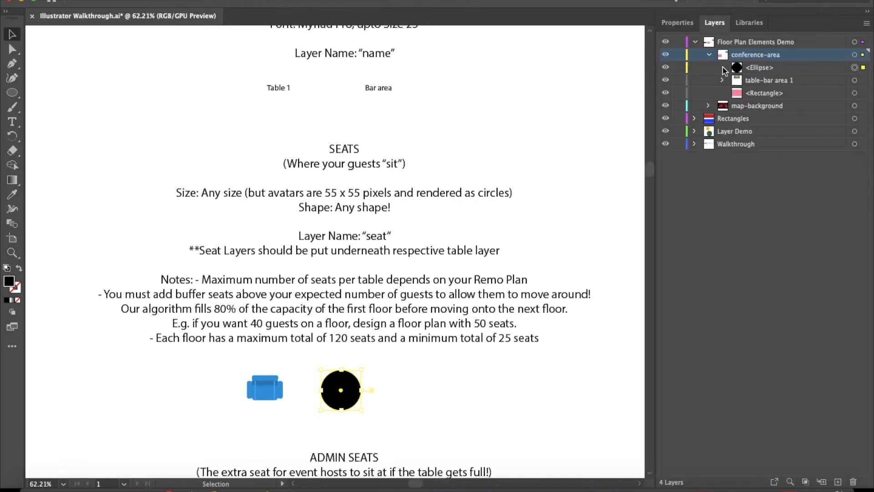
{"action": "left_click", "coordinate": [772, 71]}
{"action": "double_click", "coordinate": [768, 72]}
{"action": "type", "text": "seat"}
{"action": "key", "text": "Return"}
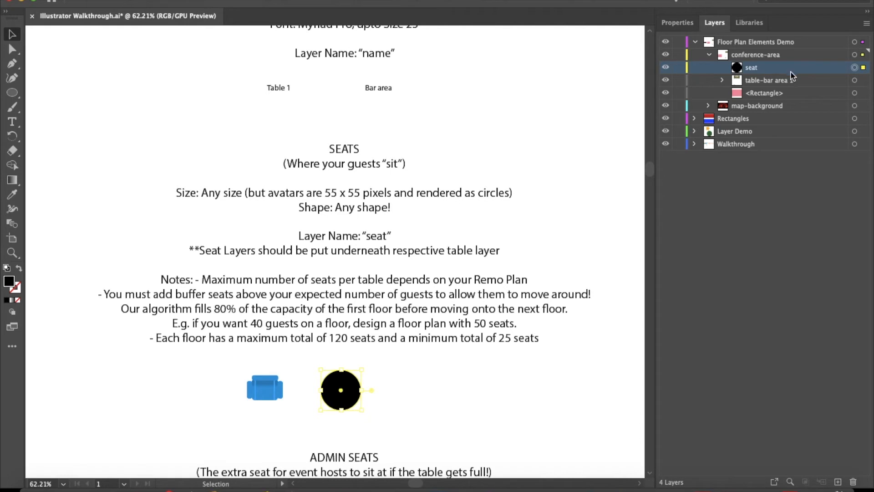
Extend the circle's layer name to seat-1-1, move it into the table-bar area 1 layer and expand that layer
{"action": "double_click", "coordinate": [755, 67]}
{"action": "left_click", "coordinate": [764, 68]}
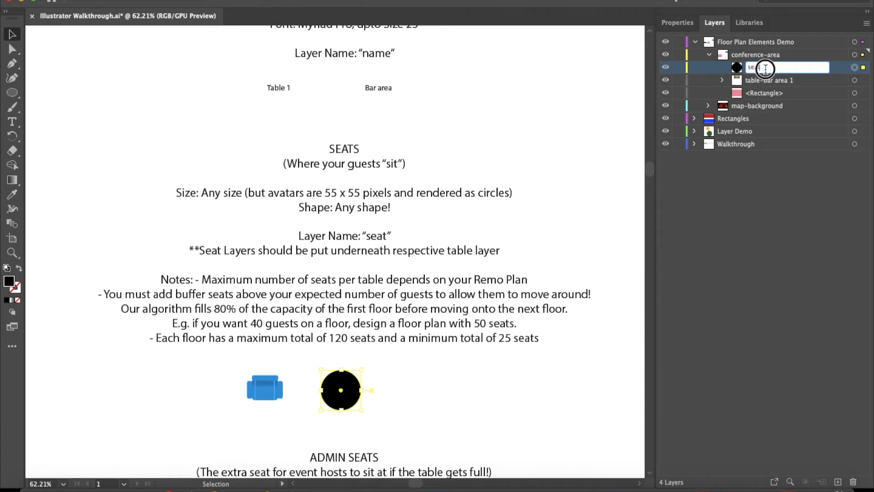
{"action": "type", "text": "-1-1"}
{"action": "key", "text": "Return"}
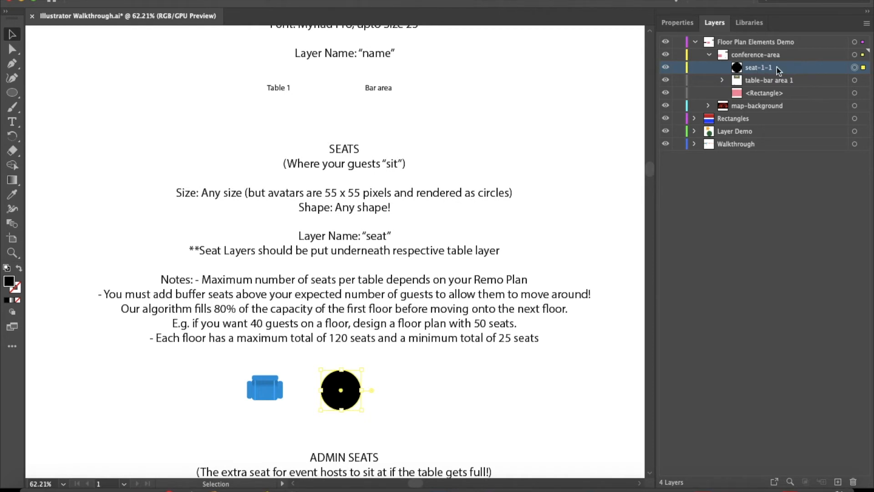
{"action": "left_click_drag", "start_coordinate": [777, 67], "coordinate": [782, 81]}
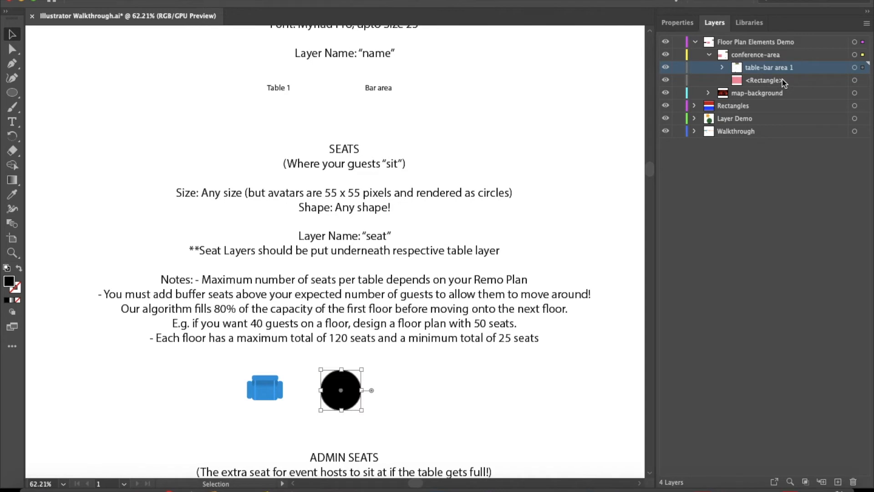
{"action": "left_click", "coordinate": [722, 68]}
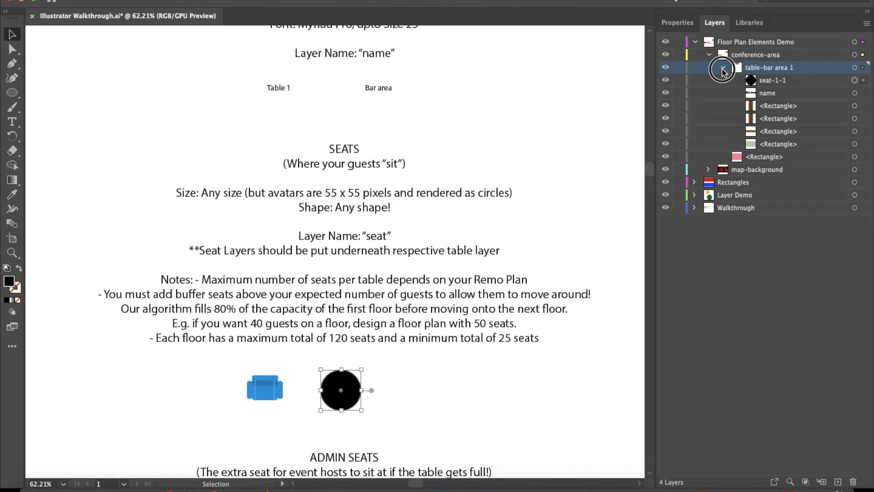
In the conference-area layer, draw a black circle about 61 px high beside the outlined sample circle in the ADMIN SEATS section
{"action": "left_click", "coordinate": [722, 69]}
{"action": "left_click", "coordinate": [774, 55]}
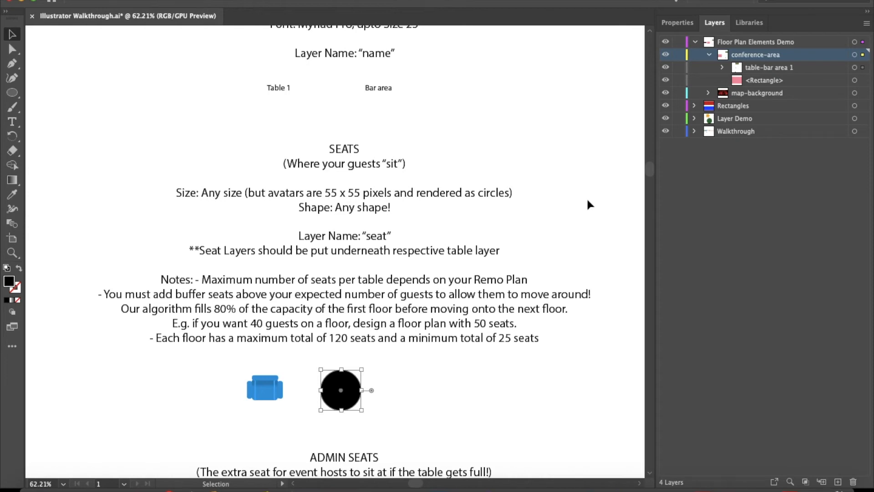
{"action": "scroll", "coordinate": [587, 201], "scroll_direction": "down", "scroll_amount": 10}
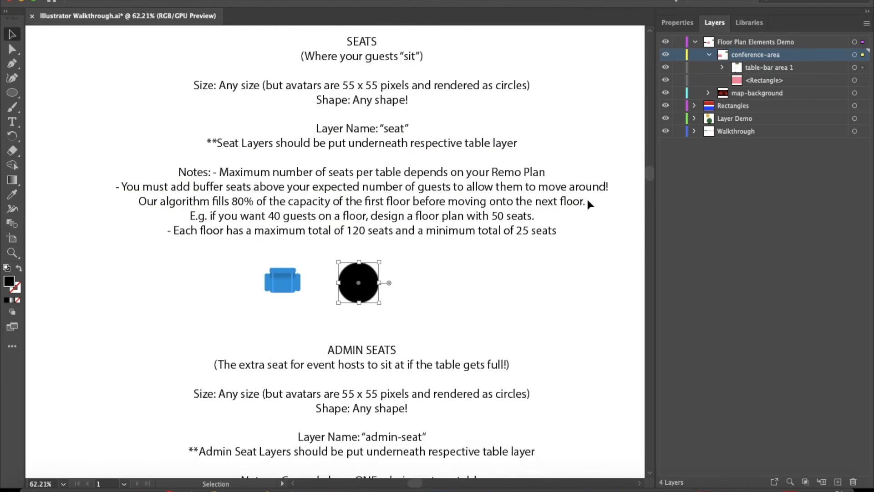
{"action": "scroll", "coordinate": [587, 201], "scroll_direction": "down", "scroll_amount": 2}
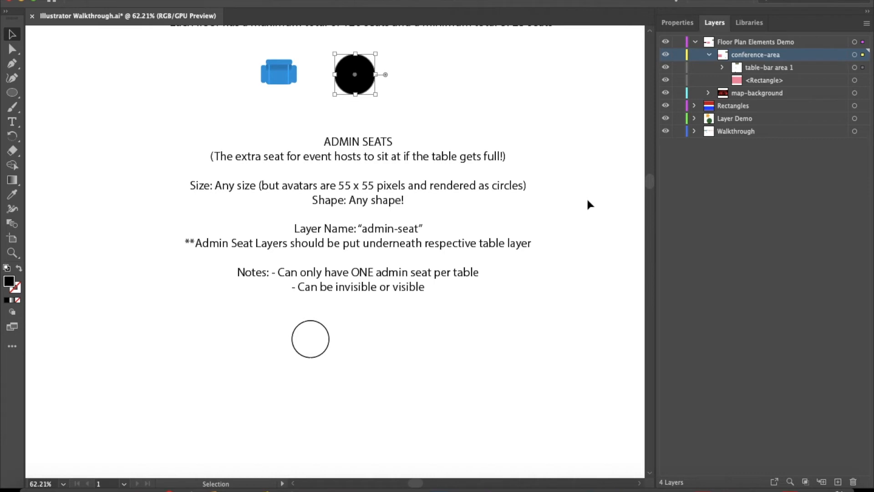
{"action": "left_click", "coordinate": [89, 176]}
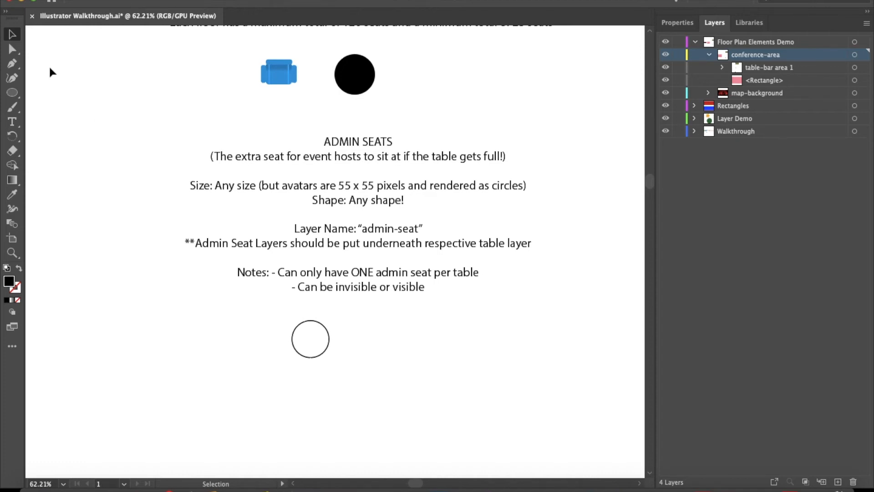
{"action": "left_click", "coordinate": [12, 93]}
{"action": "left_click_drag", "start_coordinate": [371, 323], "coordinate": [413, 364]}
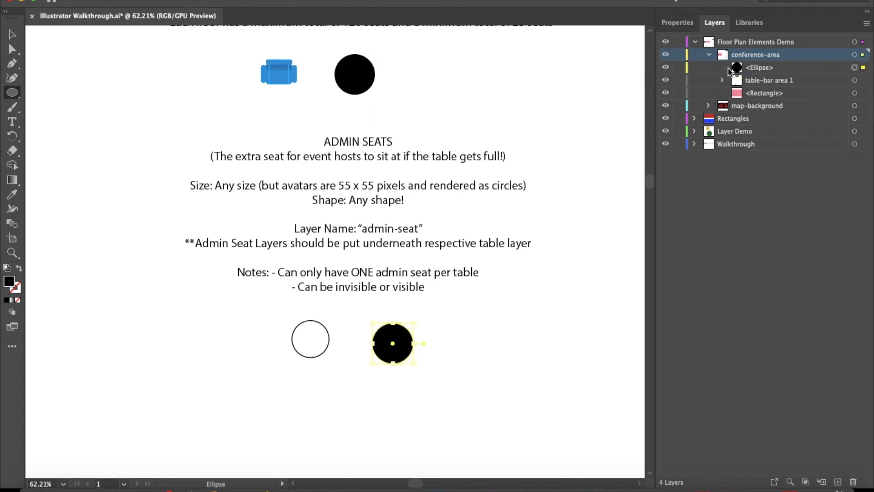
Set the black admin seat circle's width and height to 55 px each
{"action": "left_click", "coordinate": [678, 22]}
{"action": "left_click", "coordinate": [825, 75]}
{"action": "type", "text": "55"}
{"action": "key", "text": "Tab"}
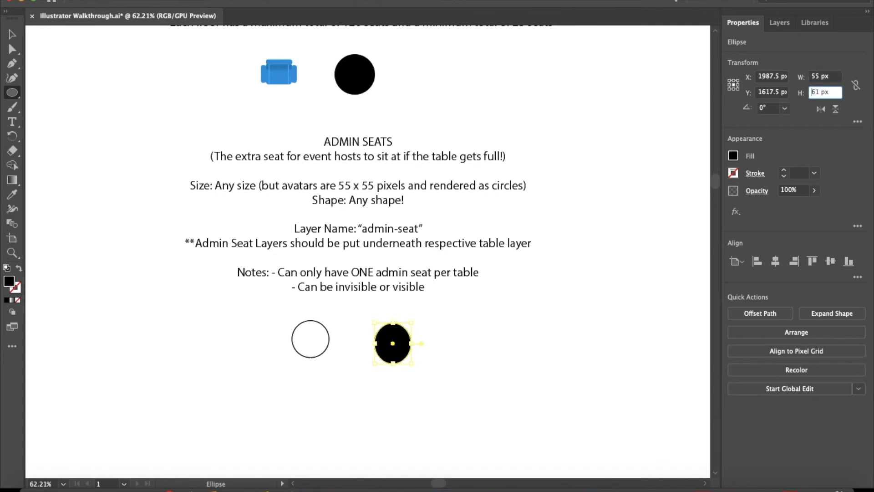
{"action": "key", "text": "BackSpace"}
{"action": "key", "text": "BackSpace"}
{"action": "type", "text": "55"}
{"action": "key", "text": "Return"}
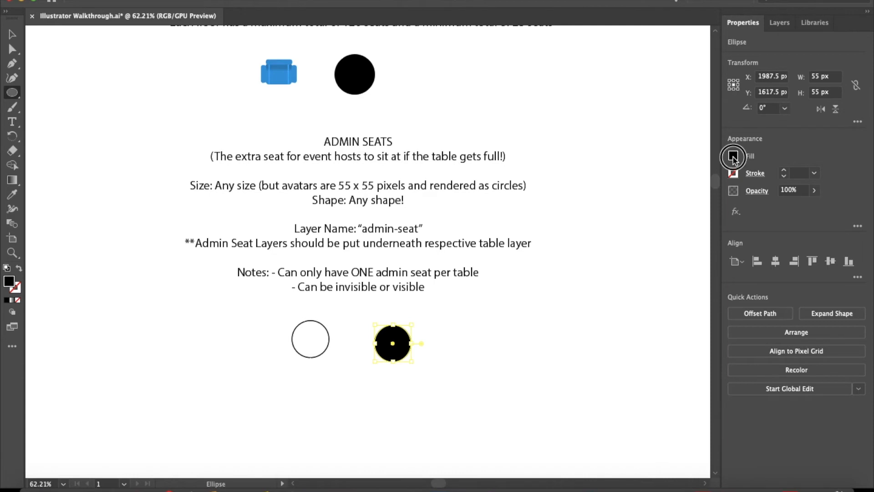
Make the admin seat circle invisible by setting its fill and stroke to None, and clear the selection
{"action": "left_click", "coordinate": [733, 156]}
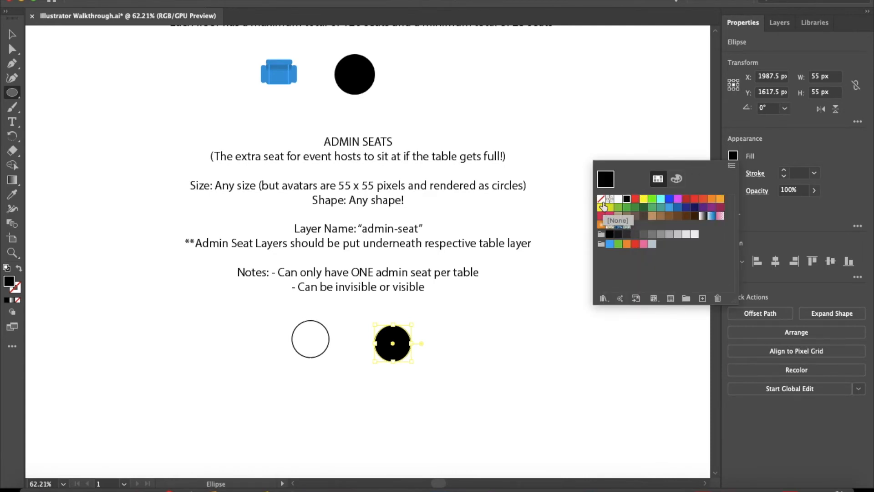
{"action": "left_click", "coordinate": [602, 201]}
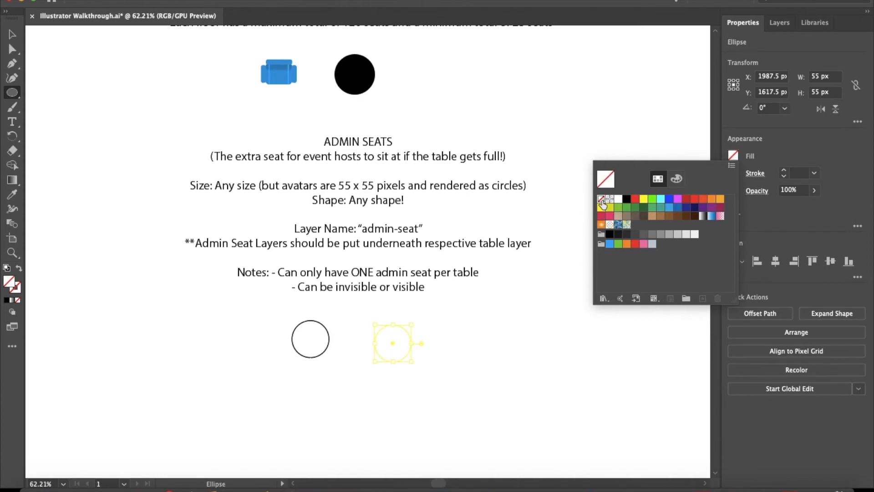
{"action": "left_click", "coordinate": [733, 155]}
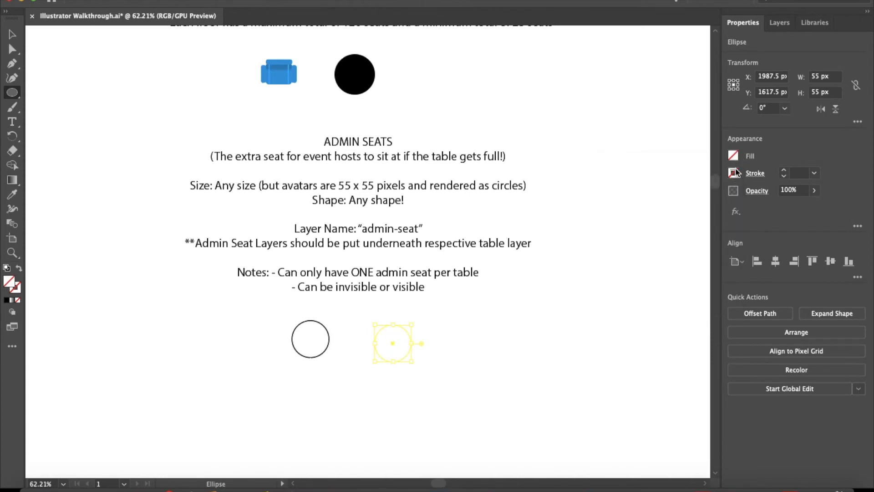
{"action": "left_click", "coordinate": [735, 173]}
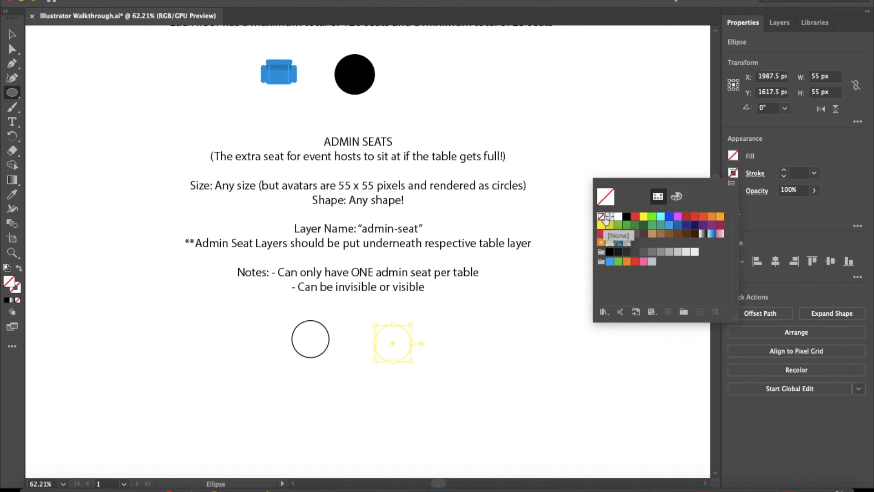
{"action": "left_click", "coordinate": [602, 217]}
{"action": "left_click", "coordinate": [738, 174]}
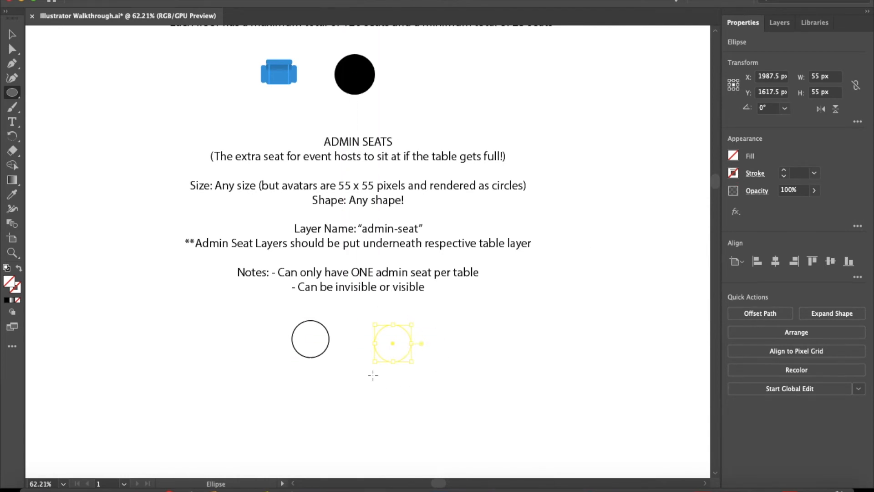
{"action": "key", "text": "v"}
{"action": "left_click", "coordinate": [456, 298]}
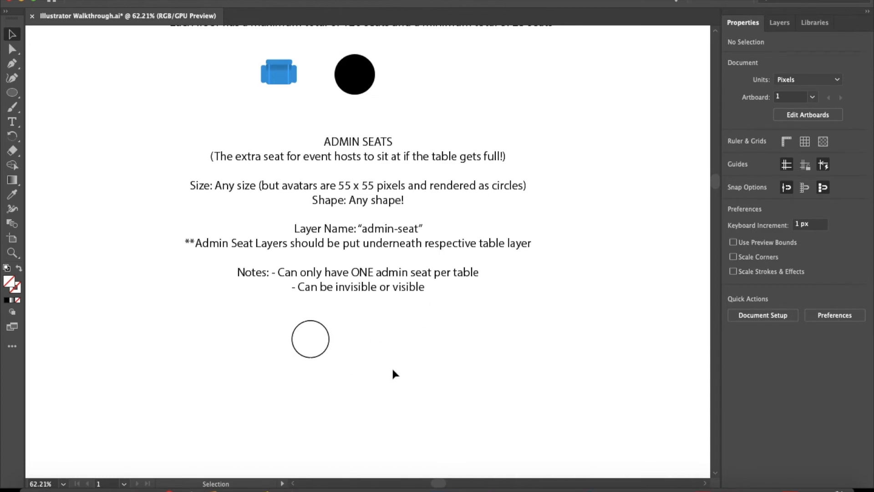
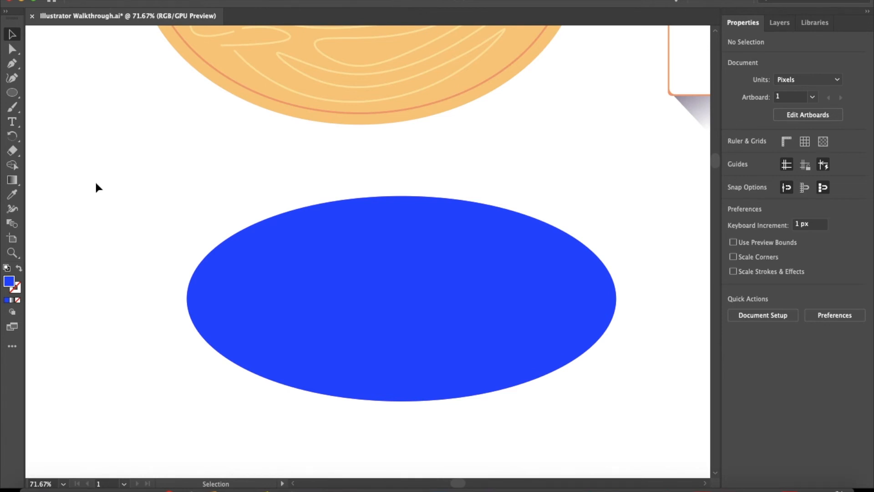
Draw a small circle on the blue stage ellipse and set its width and height to 55 px each
{"action": "left_click", "coordinate": [15, 93]}
{"action": "left_click_drag", "start_coordinate": [299, 280], "coordinate": [328, 301]}
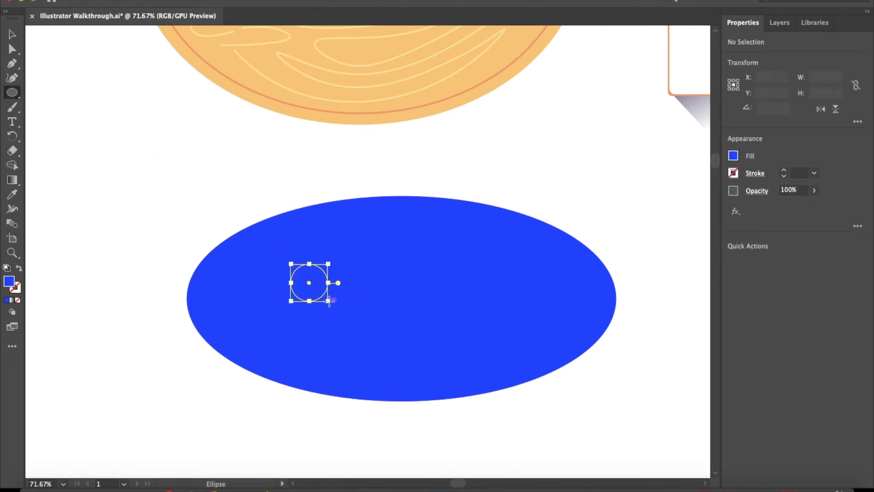
{"action": "double_click", "coordinate": [816, 76]}
{"action": "type", "text": "55"}
{"action": "key", "text": "Tab"}
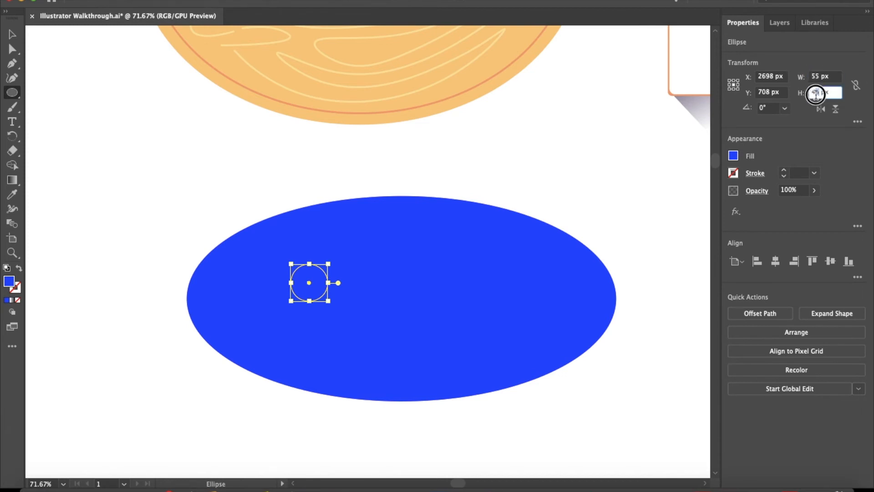
{"action": "type", "text": "55"}
{"action": "key", "text": "Return"}
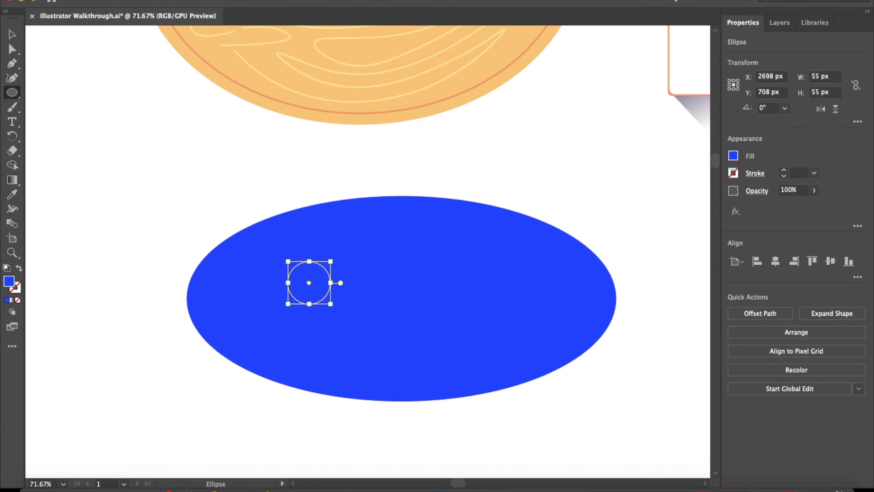
Set the fill of the small circle on the blue ellipse to None and open its stroke swatches
{"action": "left_click", "coordinate": [733, 155]}
{"action": "left_click", "coordinate": [601, 199]}
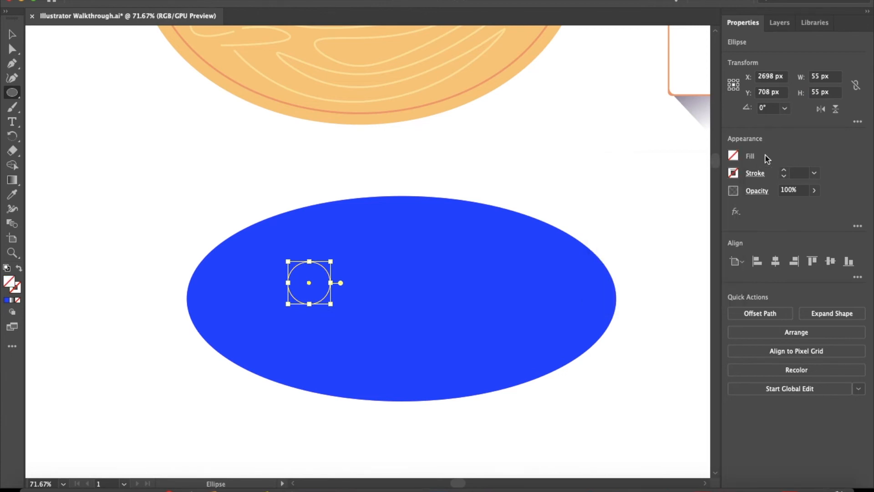
{"action": "left_click", "coordinate": [737, 173]}
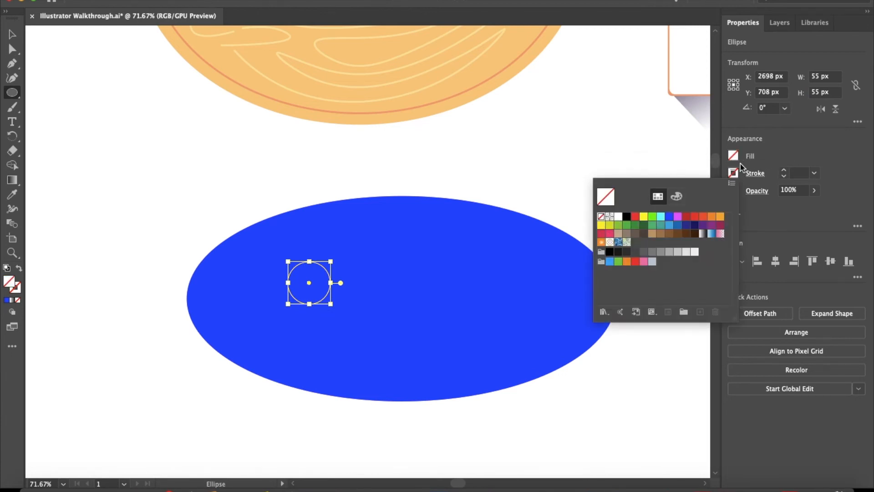
Rename the small circle's entry in the conference-area layer as seat
{"action": "left_click", "coordinate": [780, 24]}
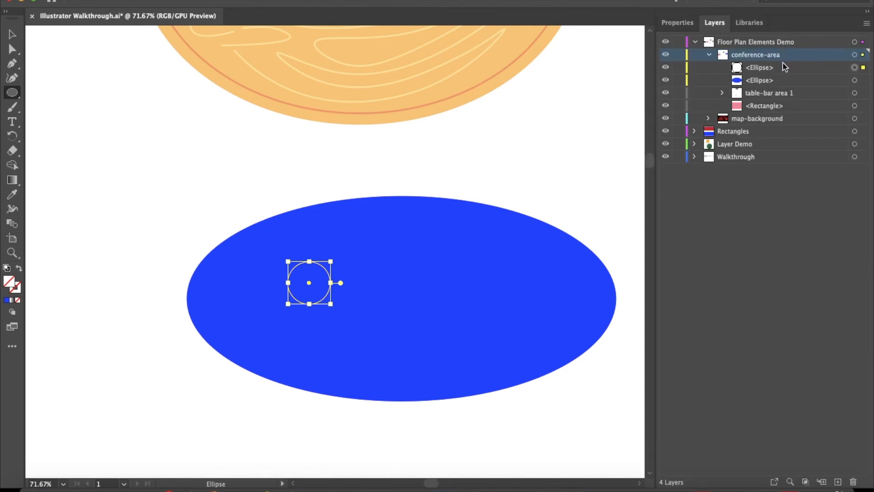
{"action": "left_click", "coordinate": [771, 70]}
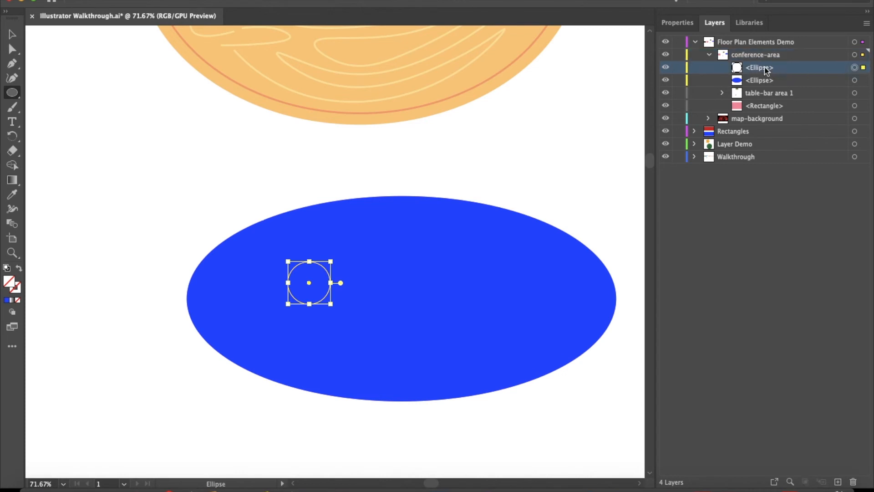
{"action": "double_click", "coordinate": [768, 70]}
{"action": "type", "text": "seat"}
{"action": "key", "text": "Return"}
Duplicate the seat circle and place the copy near the upper middle of the blue ellipse
{"action": "key", "text": "ctrl+c"}
{"action": "key", "text": "ctrl+v"}
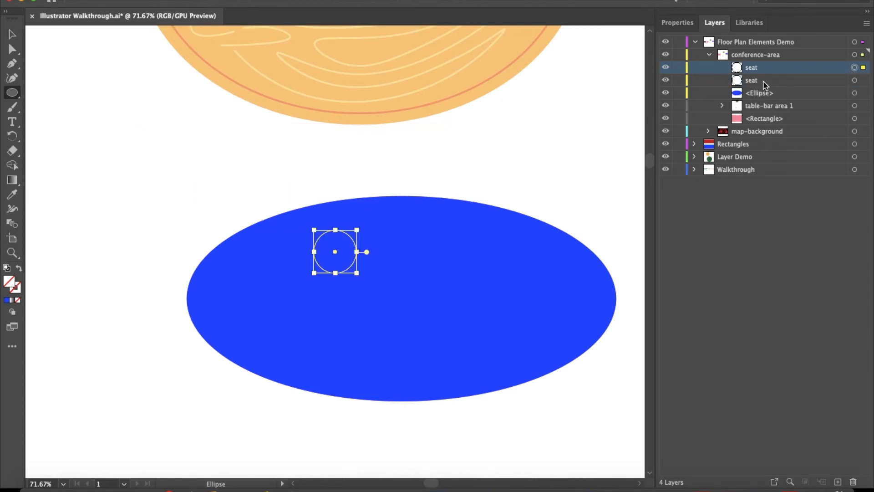
{"action": "left_click", "coordinate": [12, 37]}
{"action": "left_click_drag", "start_coordinate": [351, 236], "coordinate": [431, 258]}
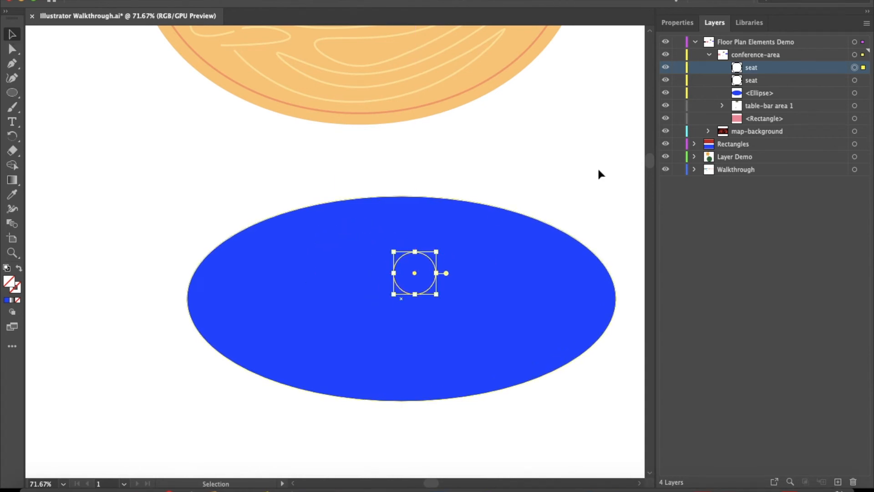
Collect both seat circles and the blue ellipse into a new layer inside conference-area
{"action": "left_click", "coordinate": [755, 93]}
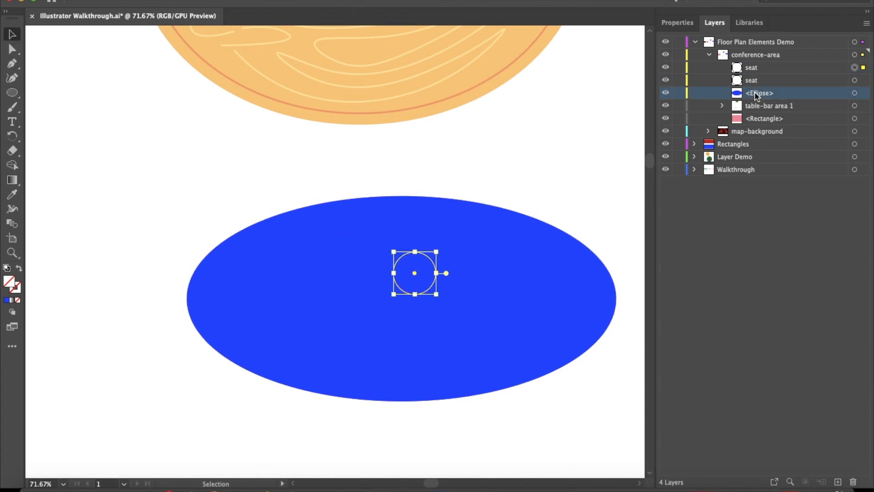
{"action": "left_click", "coordinate": [753, 68], "text": "shift"}
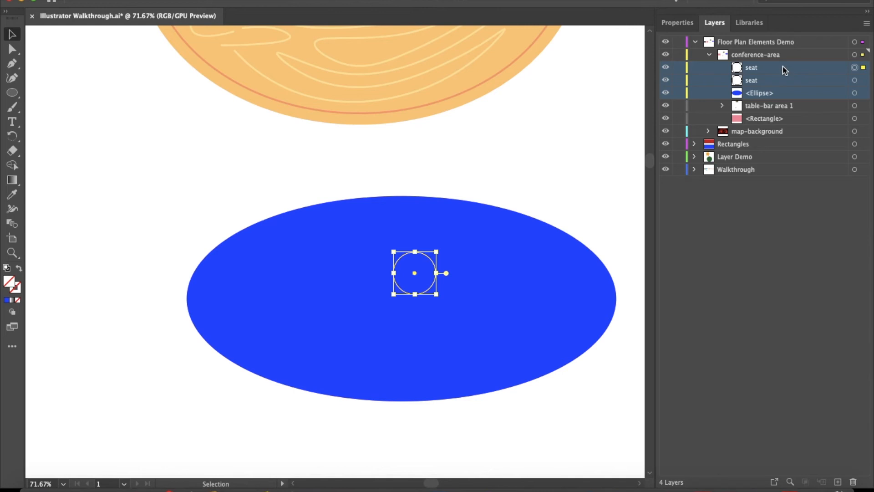
{"action": "left_click", "coordinate": [866, 24]}
{"action": "left_click", "coordinate": [797, 181]}
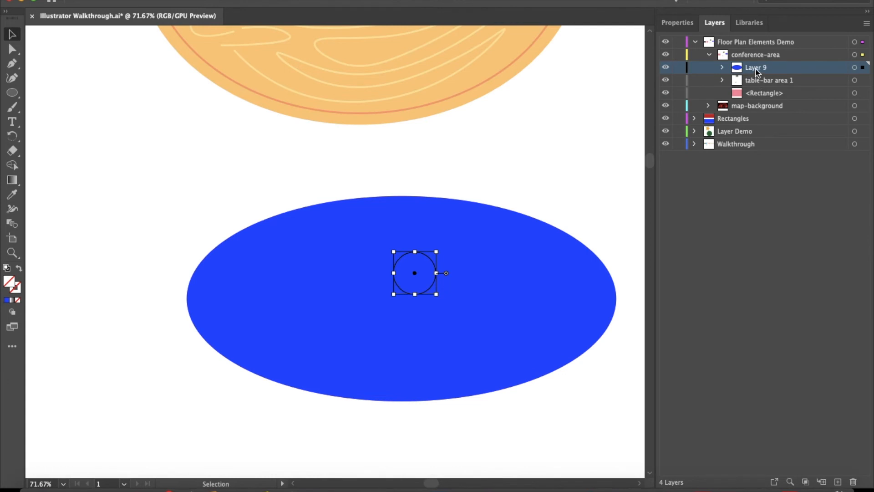
Rename the new layer as table-stage, expand it to check its contents and collapse it again
{"action": "double_click", "coordinate": [756, 68]}
{"action": "type", "text": "ta"}
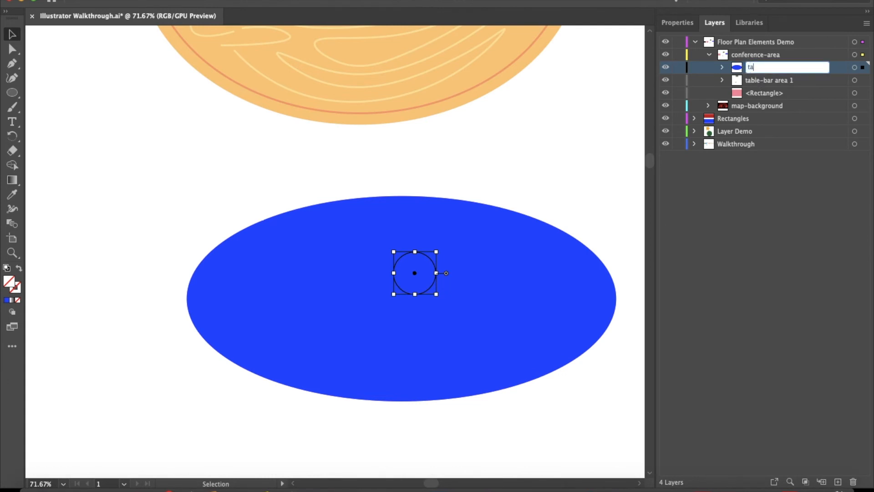
{"action": "type", "text": "ble-stage"}
{"action": "key", "text": "Return"}
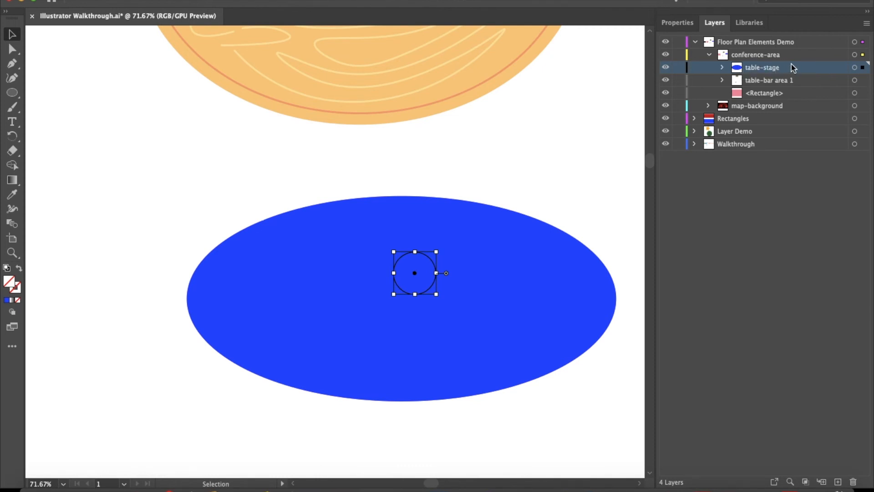
{"action": "left_click", "coordinate": [722, 68]}
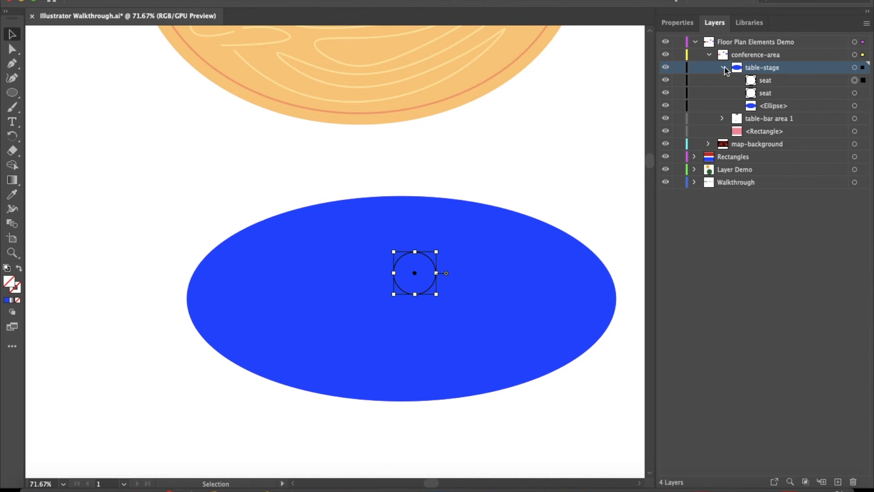
{"action": "left_click", "coordinate": [724, 68]}
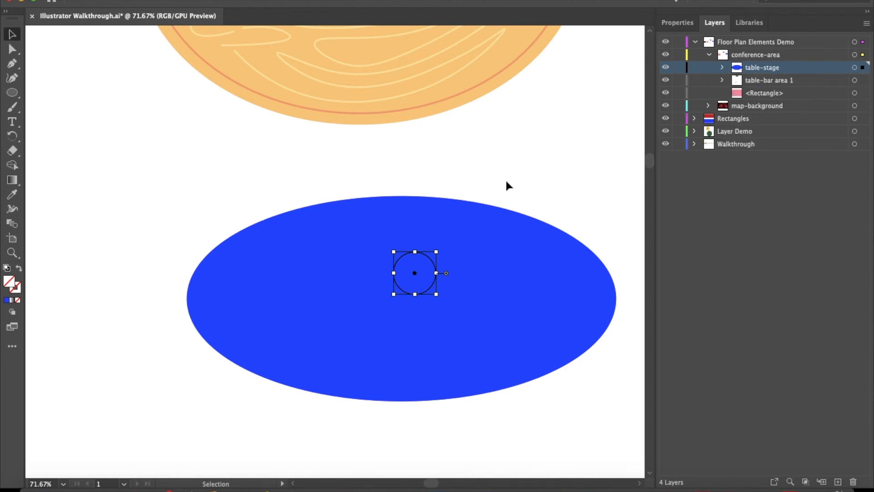
Deselect the seat circle and review the billboard requirements for shape, size and layer names
{"action": "scroll", "coordinate": [506, 181], "scroll_direction": "down", "scroll_amount": 4}
{"action": "scroll", "coordinate": [506, 181], "scroll_direction": "up", "scroll_amount": 3}
{"action": "scroll", "coordinate": [506, 181], "scroll_direction": "right", "scroll_amount": 4}
{"action": "scroll", "coordinate": [506, 179], "scroll_direction": "right", "scroll_amount": 3}
{"action": "scroll", "coordinate": [506, 177], "scroll_direction": "up", "scroll_amount": 3}
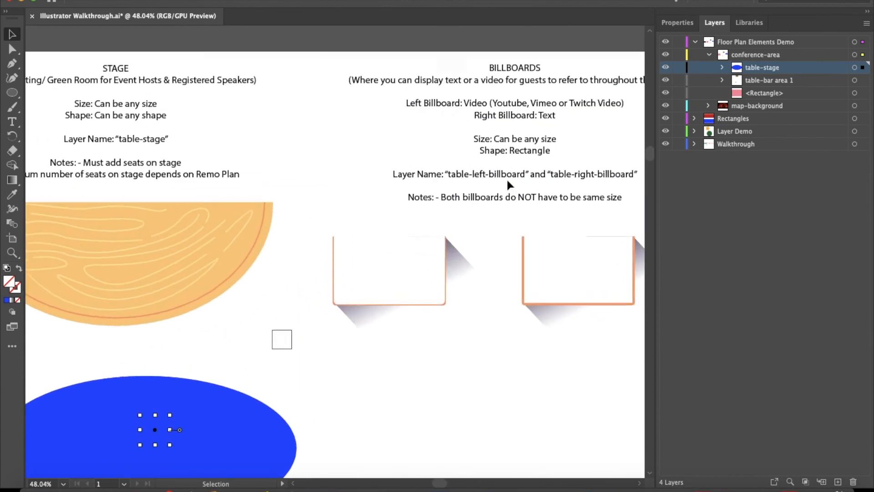
{"action": "scroll", "coordinate": [515, 175], "scroll_direction": "up", "scroll_amount": 2}
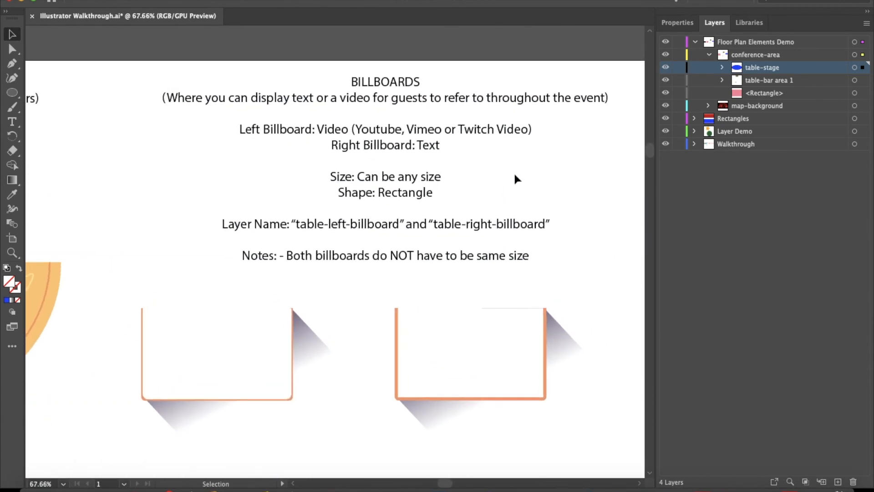
{"action": "left_click", "coordinate": [99, 80]}
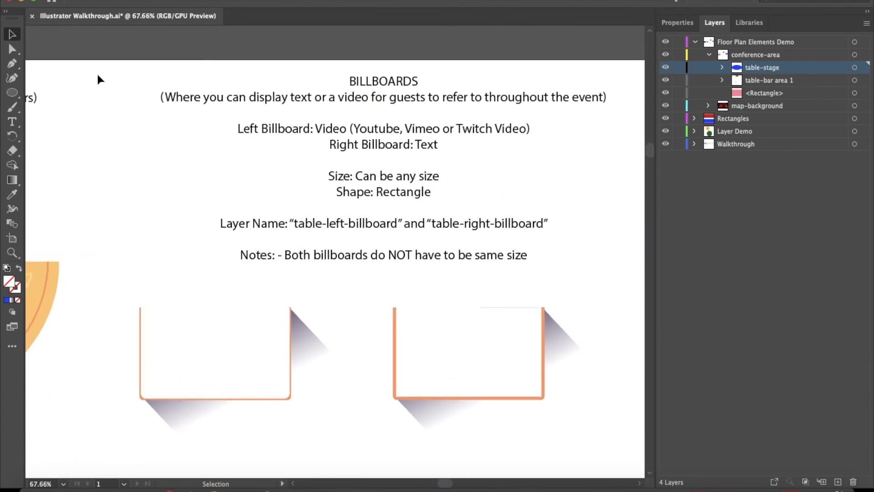
Draw a red-filled rectangle of about 183 by 126 px in the conference-area layer, below the first sample billboard
{"action": "left_click", "coordinate": [756, 55]}
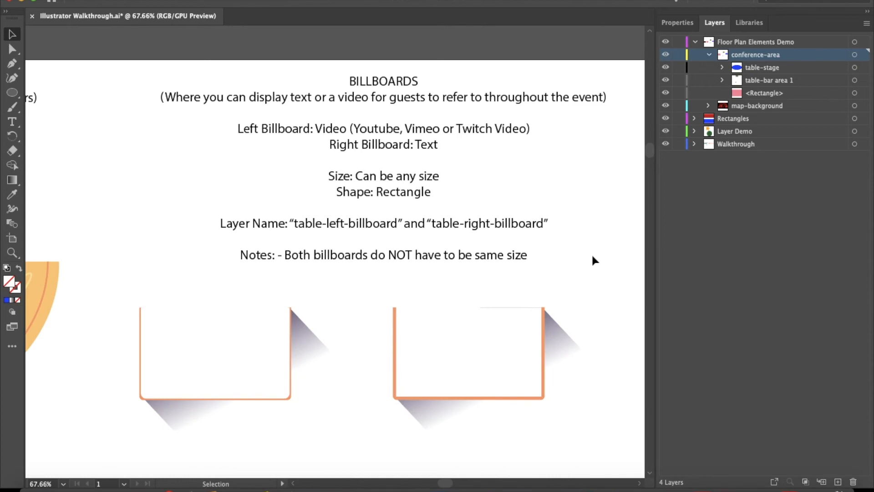
{"action": "scroll", "coordinate": [593, 259], "scroll_direction": "right", "scroll_amount": 2}
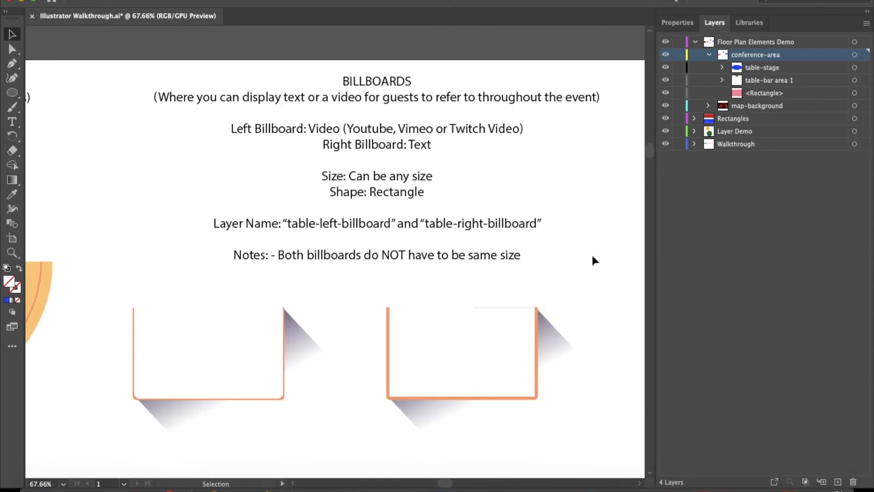
{"action": "scroll", "coordinate": [592, 257], "scroll_direction": "right", "scroll_amount": 2}
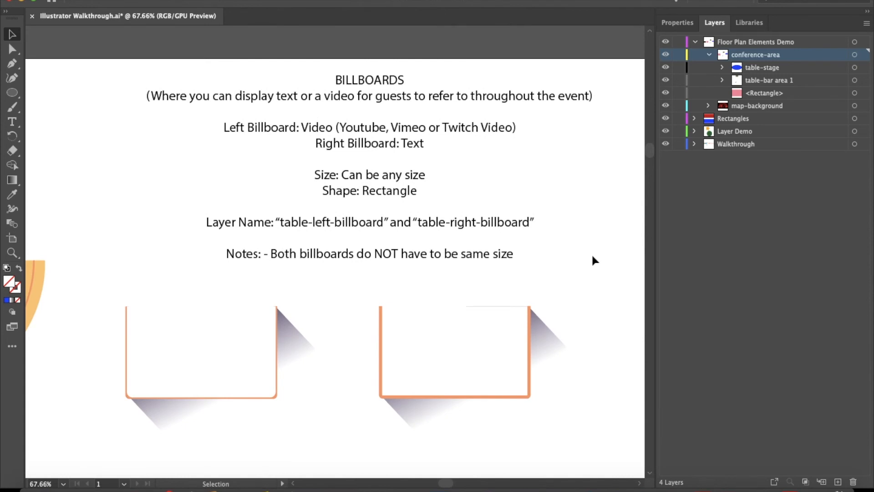
{"action": "scroll", "coordinate": [593, 260], "scroll_direction": "down", "scroll_amount": 5}
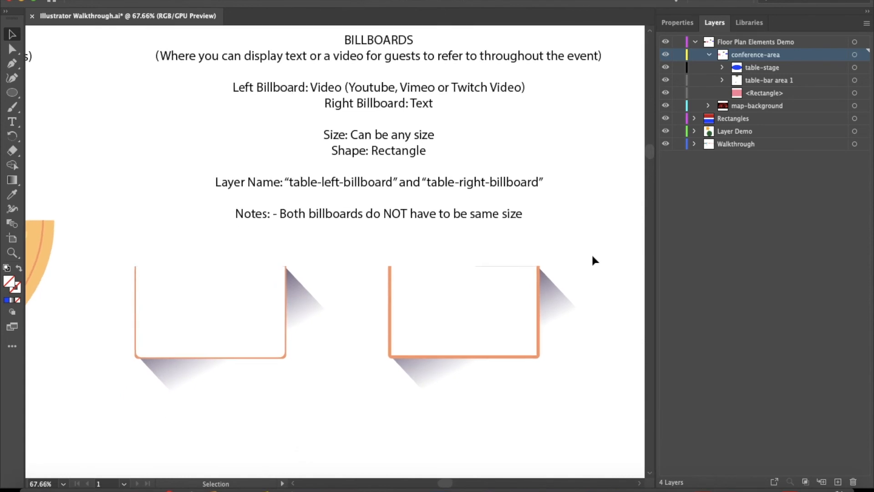
{"action": "scroll", "coordinate": [591, 260], "scroll_direction": "down", "scroll_amount": 2}
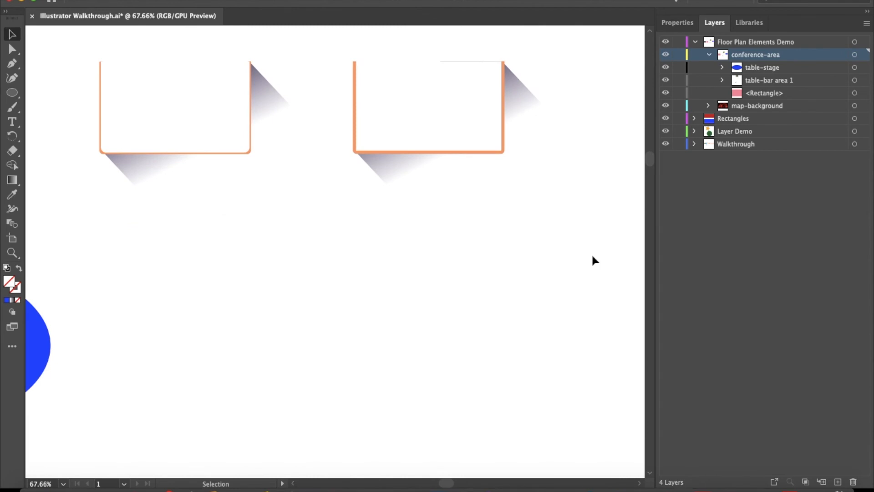
{"action": "left_click", "coordinate": [10, 92]}
{"action": "left_click_drag", "start_coordinate": [8, 94], "coordinate": [60, 92]}
{"action": "left_click_drag", "start_coordinate": [192, 262], "coordinate": [325, 354]}
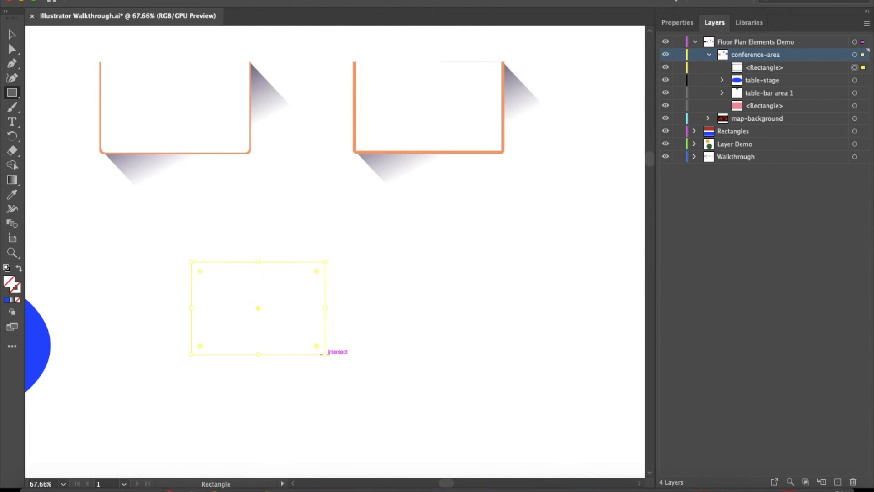
{"action": "left_click", "coordinate": [676, 23]}
{"action": "left_click", "coordinate": [734, 156]}
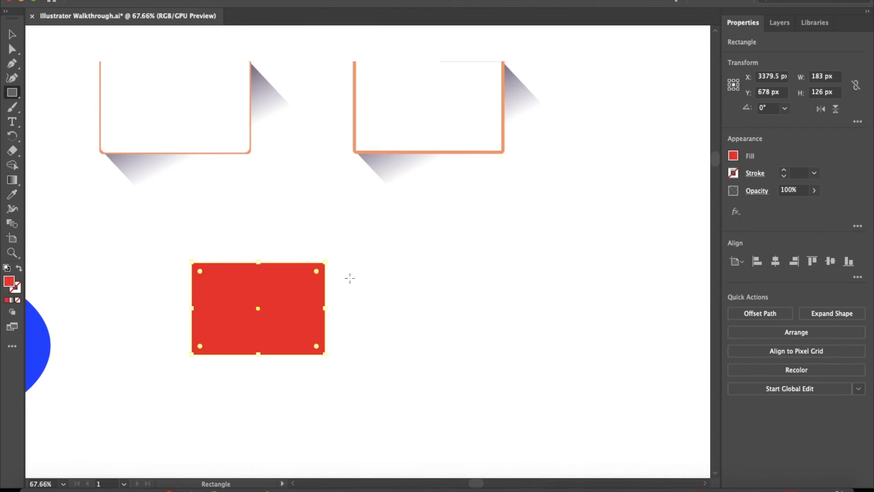
Duplicate the red rectangle, place the copy beside the original on its right and enlarge it to about 303 by 201 px
{"action": "left_click_drag", "start_coordinate": [288, 313], "coordinate": [375, 263]}
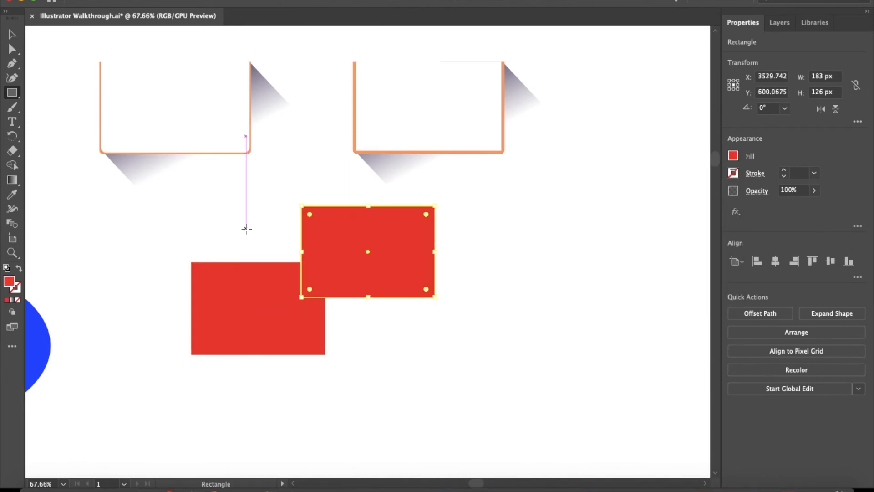
{"action": "left_click", "coordinate": [11, 34]}
{"action": "left_click", "coordinate": [417, 245]}
{"action": "left_click_drag", "start_coordinate": [416, 245], "coordinate": [481, 291]}
{"action": "left_click_drag", "start_coordinate": [500, 345], "coordinate": [586, 398]}
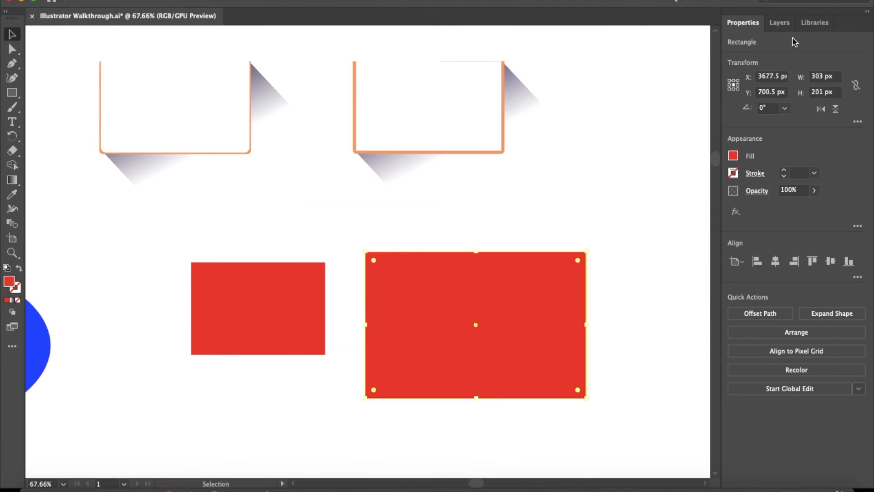
Rename the smaller red rectangle's entry in the conference-area layer as table-right-billboard
{"action": "left_click", "coordinate": [781, 24]}
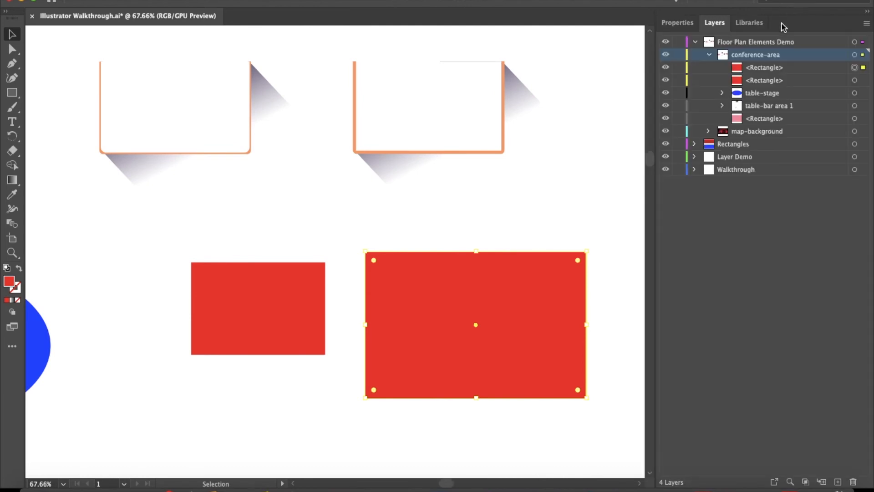
{"action": "left_click", "coordinate": [855, 80]}
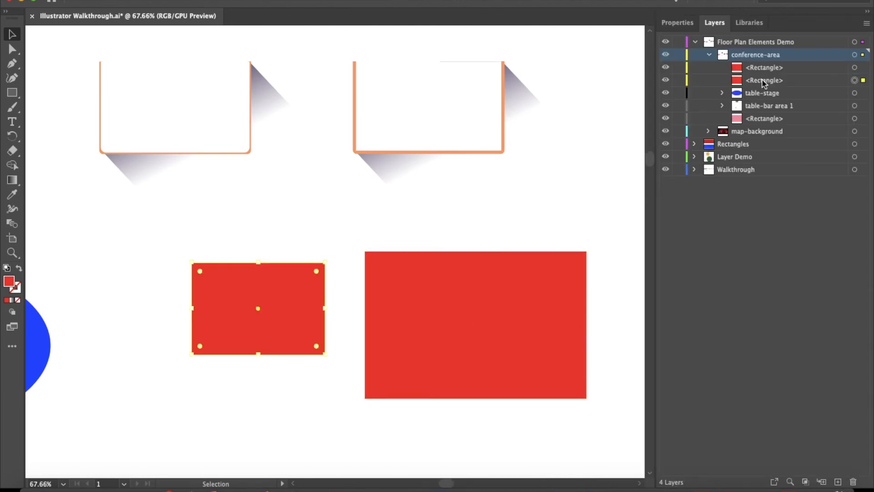
{"action": "double_click", "coordinate": [765, 81]}
{"action": "type", "text": "table-right-billboard"}
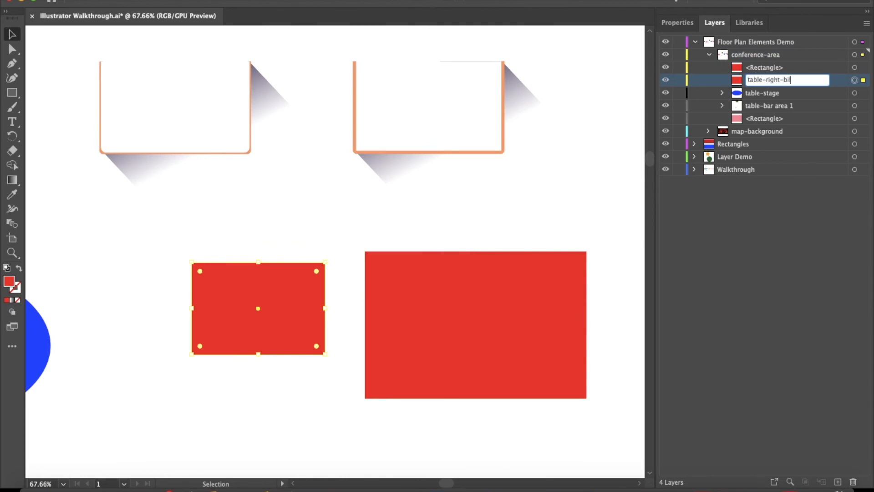
{"action": "key", "text": "Return"}
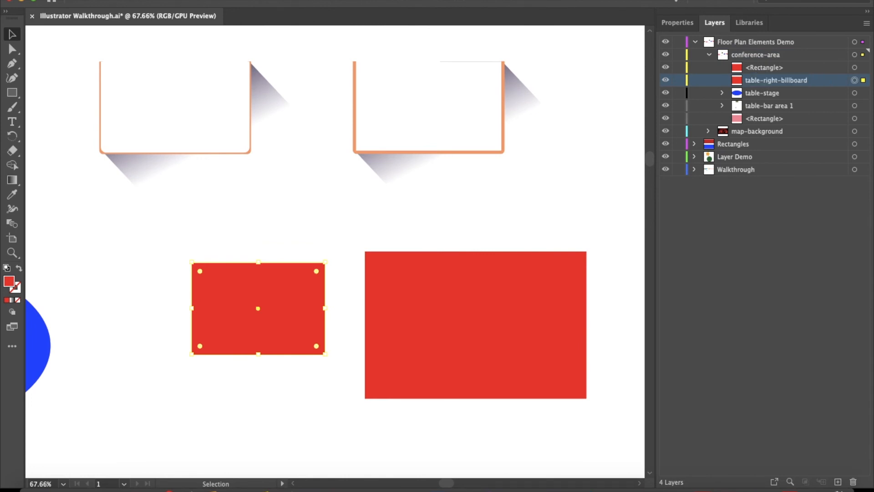
Rename the larger red rectangle's entry in the conference-area layer as table-left-billboard
{"action": "double_click", "coordinate": [765, 67]}
{"action": "type", "text": "table-left-bi"}
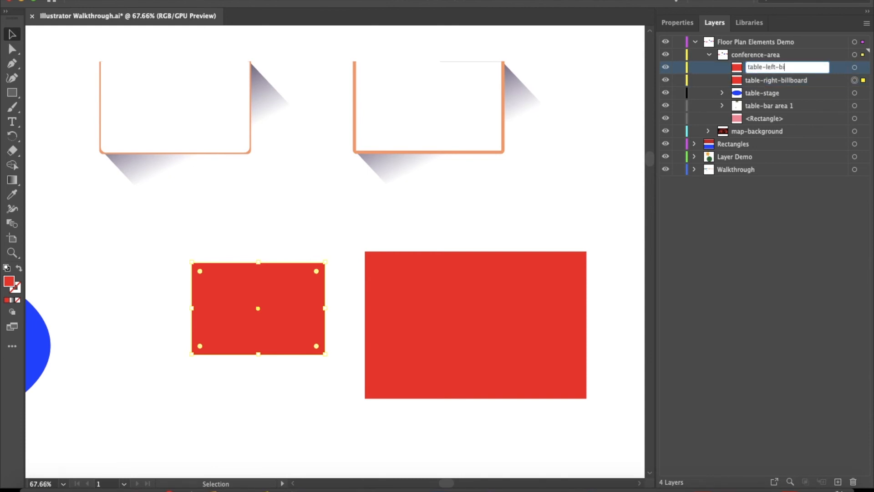
{"action": "type", "text": "llboard"}
{"action": "key", "text": "Return"}
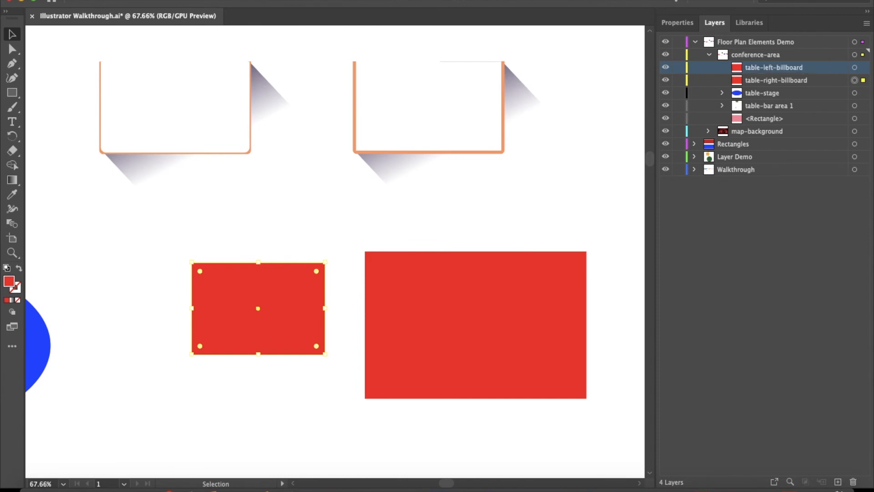
Collect both billboard rectangles into a new layer inside conference-area and name it screens
{"action": "left_click", "coordinate": [765, 80], "text": "shift"}
{"action": "left_click", "coordinate": [866, 23]}
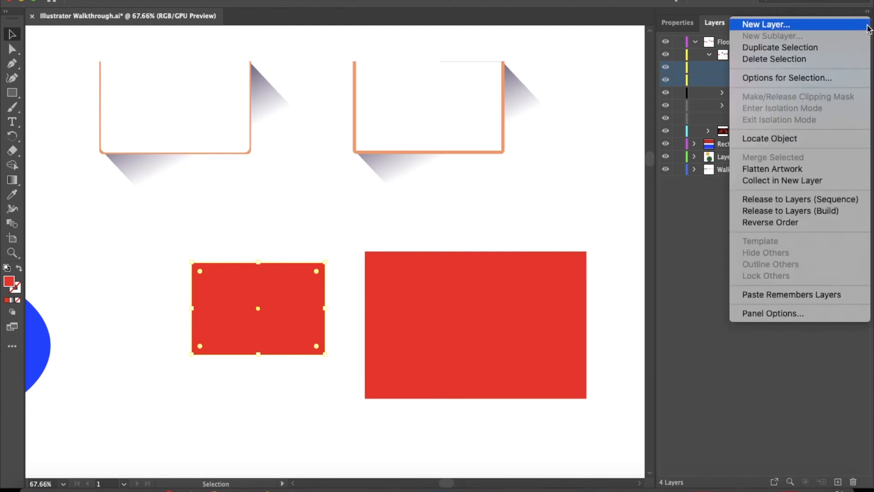
{"action": "left_click", "coordinate": [795, 180]}
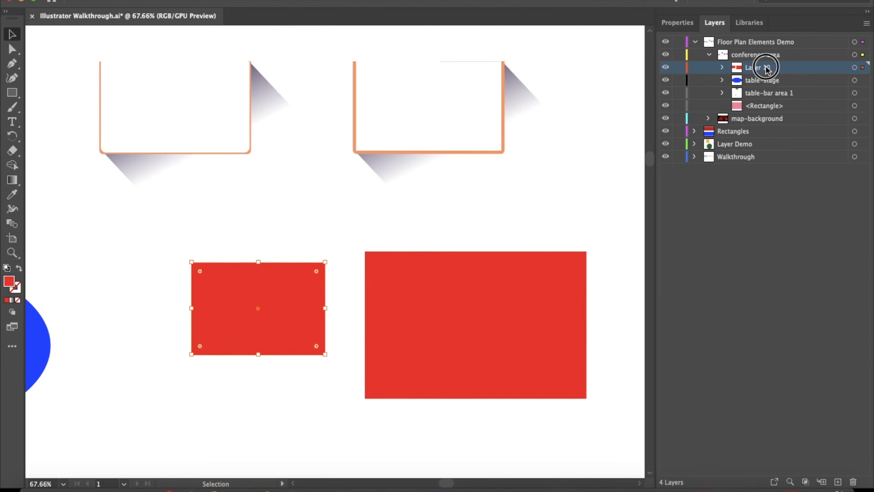
{"action": "double_click", "coordinate": [768, 68]}
{"action": "type", "text": "screens"}
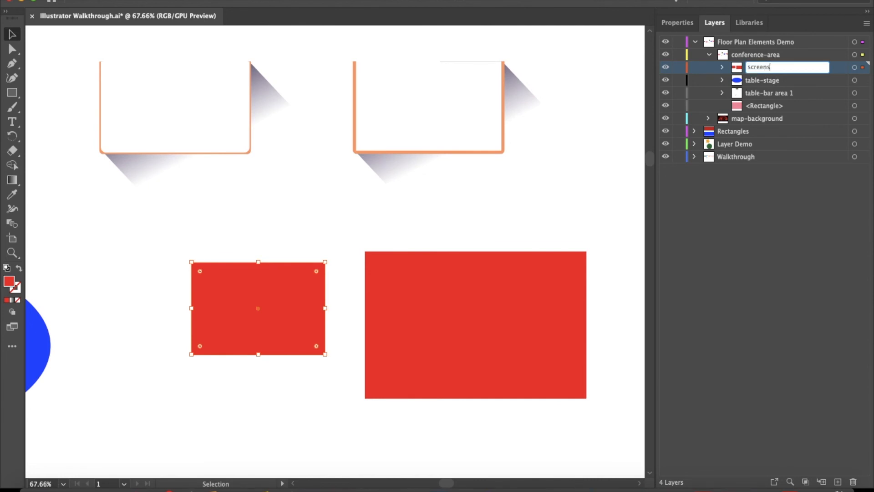
{"action": "key", "text": "Return"}
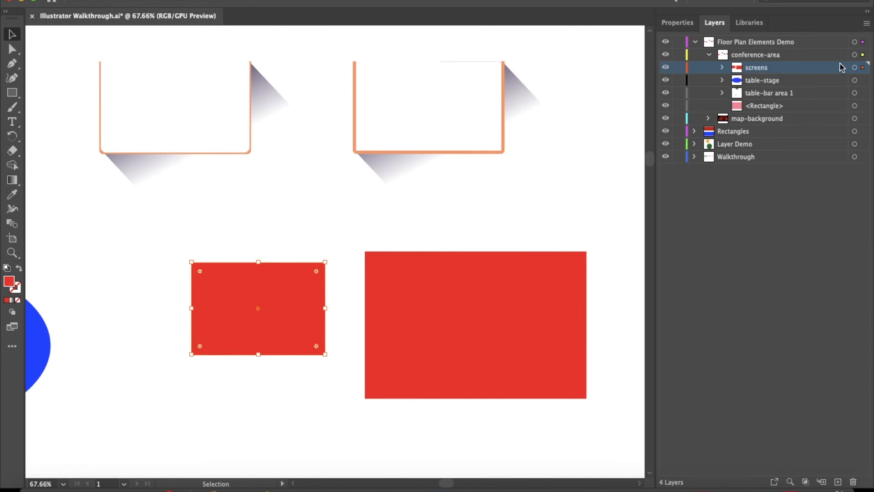
Select all artwork of the screens layer, move it closer to the sample billboards and deselect it
{"action": "left_click", "coordinate": [854, 67]}
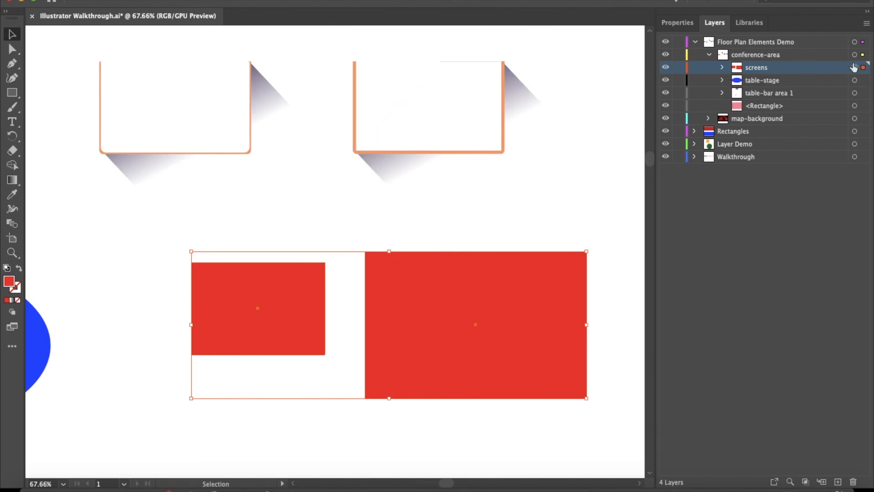
{"action": "left_click_drag", "start_coordinate": [463, 295], "coordinate": [436, 254]}
{"action": "left_click_drag", "start_coordinate": [548, 346], "coordinate": [511, 323]}
{"action": "left_click", "coordinate": [545, 265]}
Draw a rectangle of about 287 by 108 px in the conference-area layer, below the Event Sponsors frame
{"action": "scroll", "coordinate": [545, 264], "scroll_direction": "up", "scroll_amount": 4}
{"action": "scroll", "coordinate": [546, 264], "scroll_direction": "right", "scroll_amount": 6}
{"action": "scroll", "coordinate": [545, 264], "scroll_direction": "right", "scroll_amount": 15}
{"action": "scroll", "coordinate": [546, 264], "scroll_direction": "up", "scroll_amount": 4}
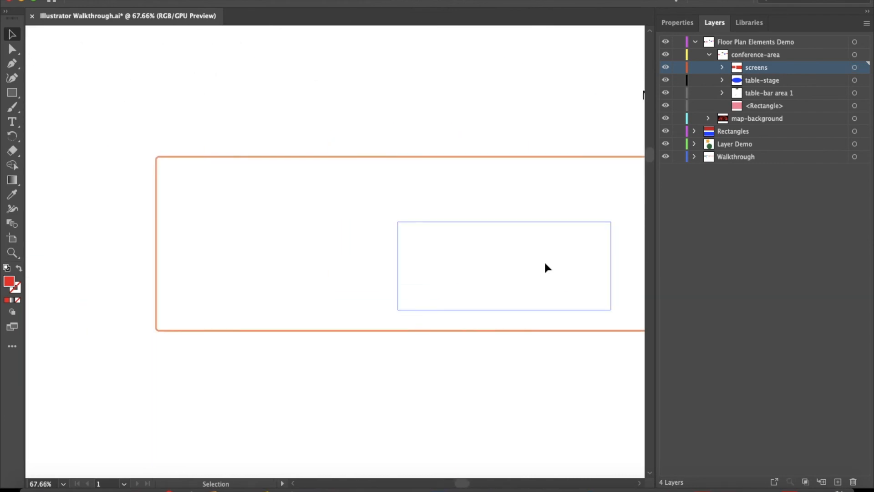
{"action": "scroll", "coordinate": [535, 277], "scroll_direction": "right", "scroll_amount": 6}
{"action": "scroll", "coordinate": [536, 277], "scroll_direction": "up", "scroll_amount": 2}
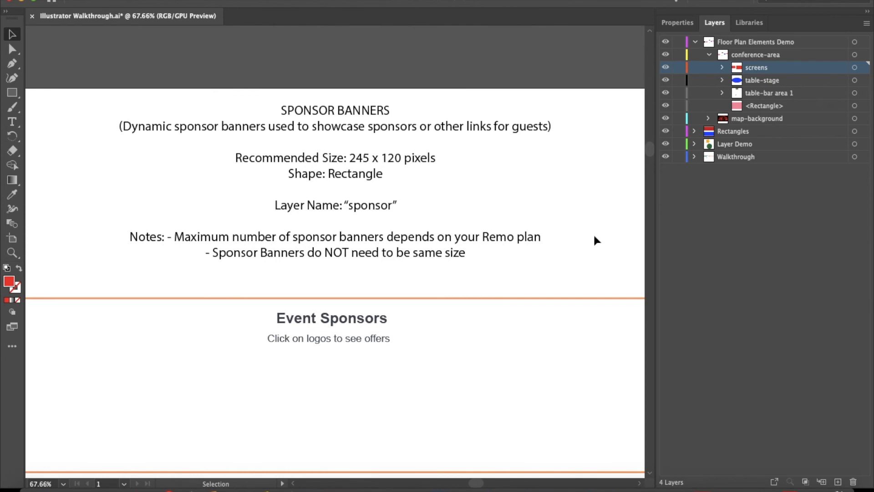
{"action": "left_click", "coordinate": [769, 57]}
{"action": "left_click", "coordinate": [678, 23]}
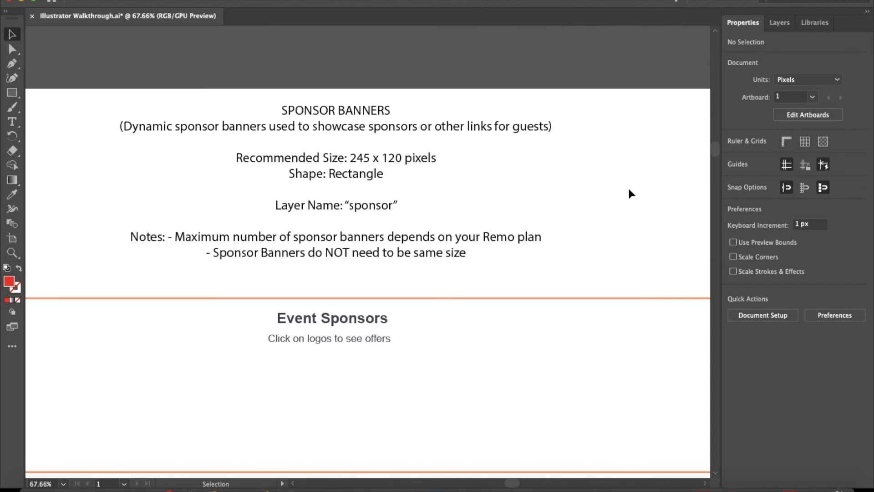
{"action": "scroll", "coordinate": [552, 262], "scroll_direction": "down", "scroll_amount": 10}
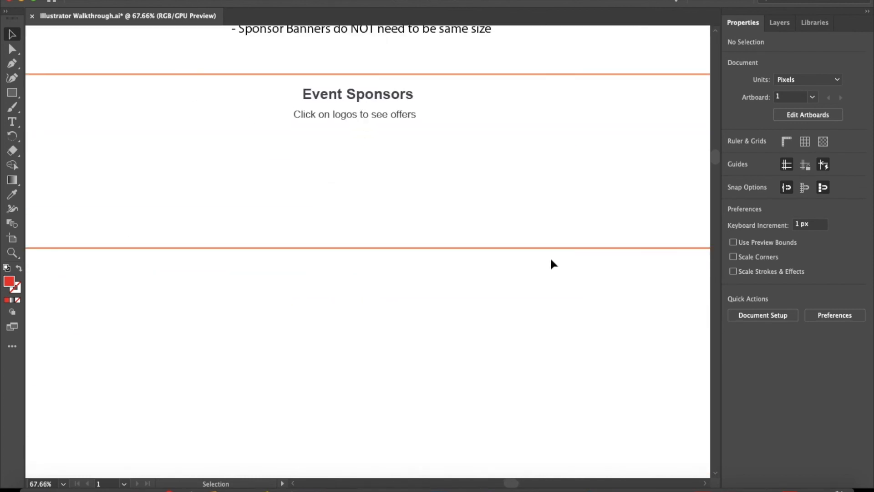
{"action": "left_click", "coordinate": [12, 92]}
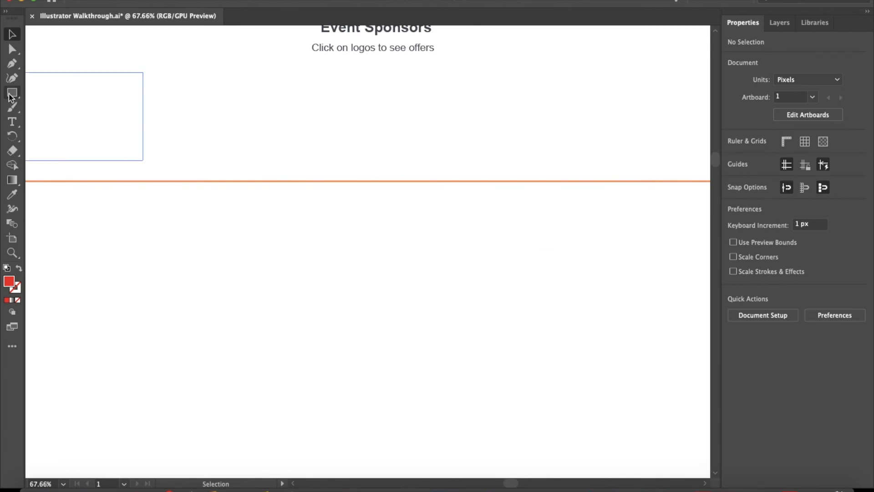
{"action": "left_click", "coordinate": [282, 220]}
{"action": "left_click_drag", "start_coordinate": [281, 220], "coordinate": [491, 299]}
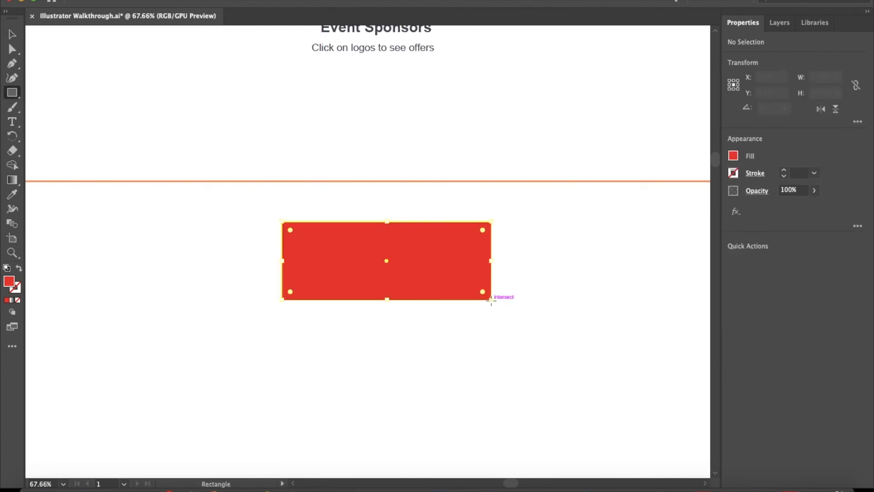
Set the sponsor rectangle's width to 245 px and height to 120 px, and change its fill to None
{"action": "left_click", "coordinate": [816, 77]}
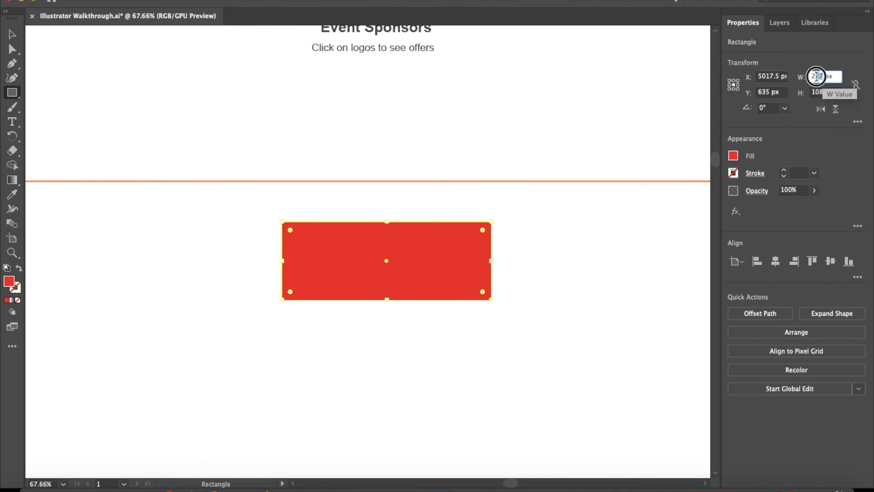
{"action": "type", "text": "245"}
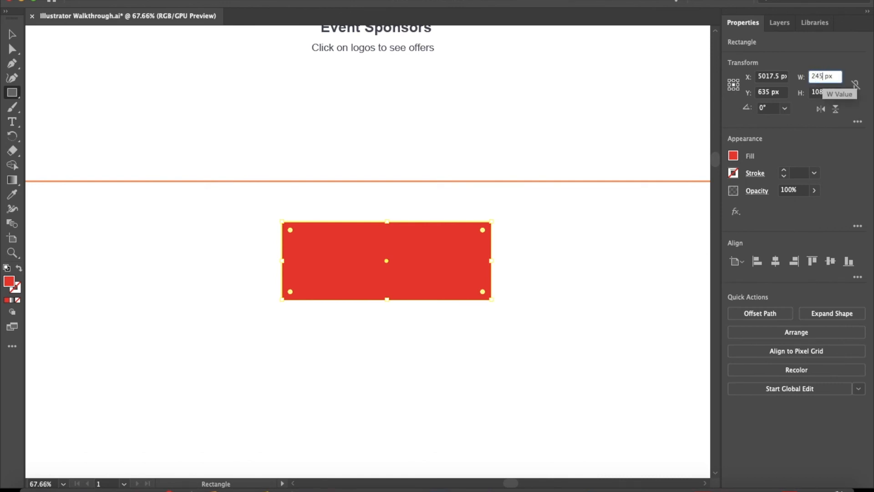
{"action": "left_click", "coordinate": [817, 92]}
{"action": "type", "text": "120"}
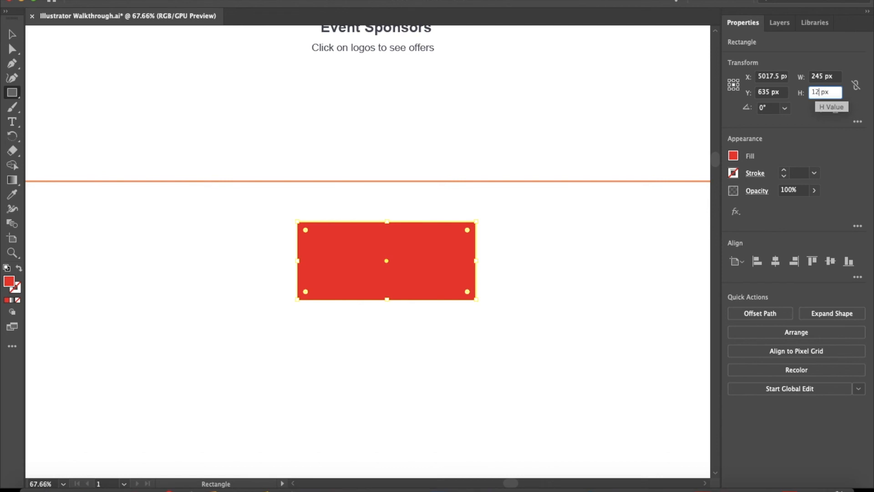
{"action": "key", "text": "Return"}
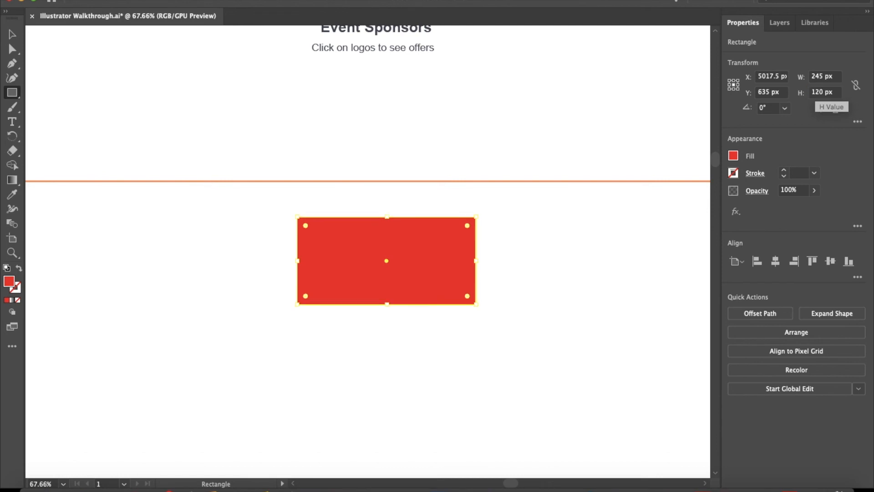
{"action": "left_click", "coordinate": [733, 156]}
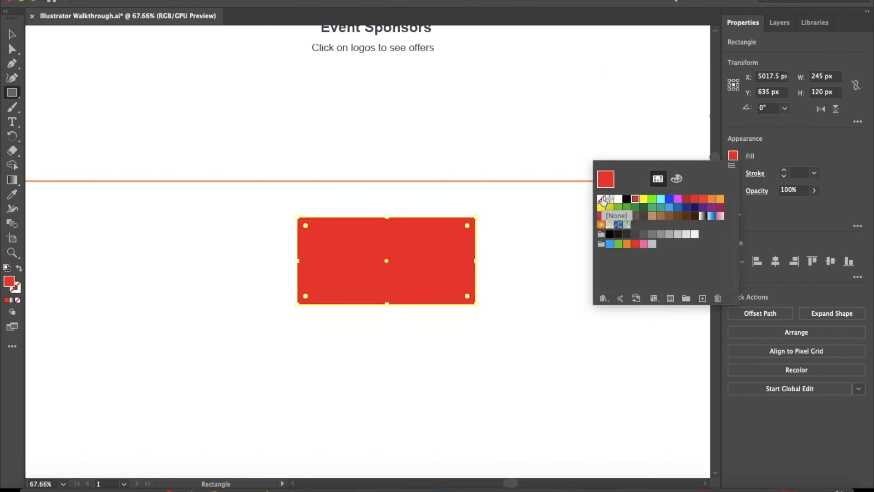
{"action": "left_click", "coordinate": [603, 201]}
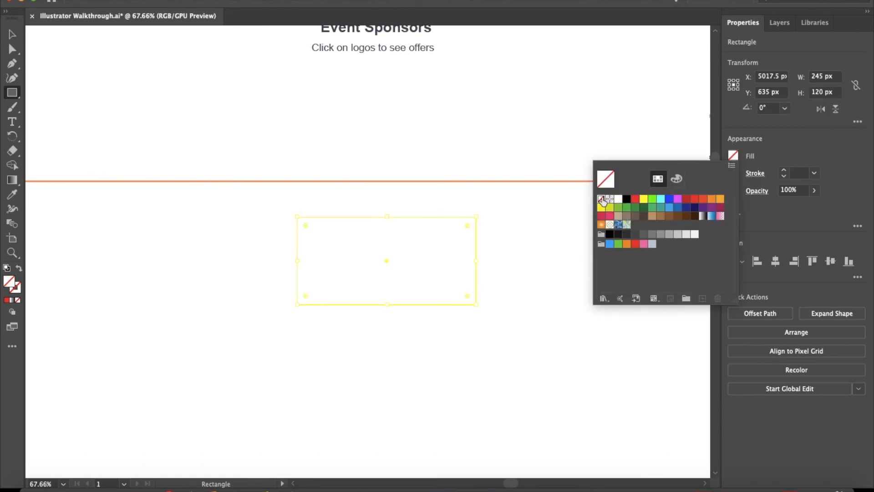
Give the sponsor rectangle a blue stroke with a 5 pt weight and deselect it
{"action": "left_click", "coordinate": [739, 157]}
{"action": "left_click", "coordinate": [734, 173]}
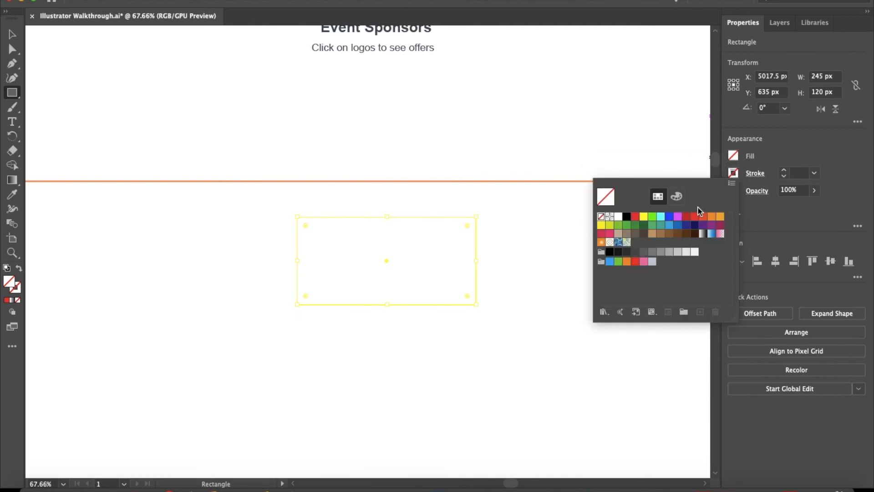
{"action": "left_click", "coordinate": [670, 223]}
{"action": "left_click", "coordinate": [795, 172]}
{"action": "left_click", "coordinate": [796, 172]}
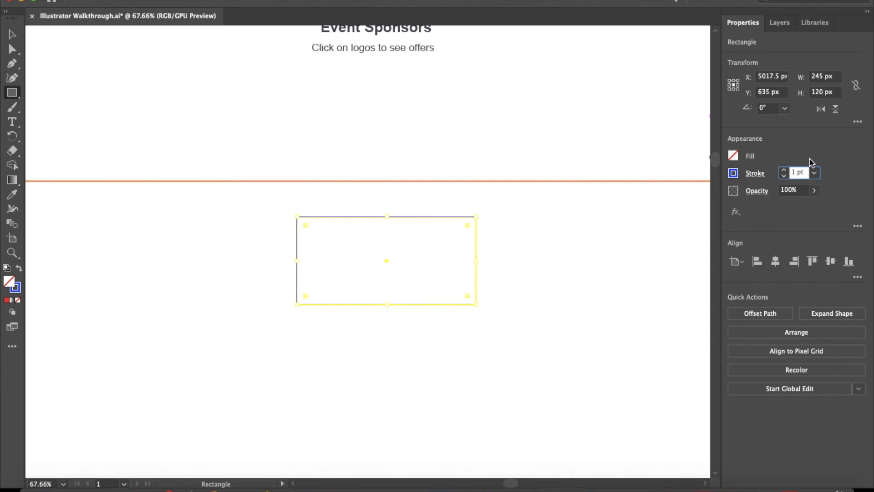
{"action": "key", "text": "BackSpace"}
{"action": "type", "text": "5"}
{"action": "key", "text": "Return"}
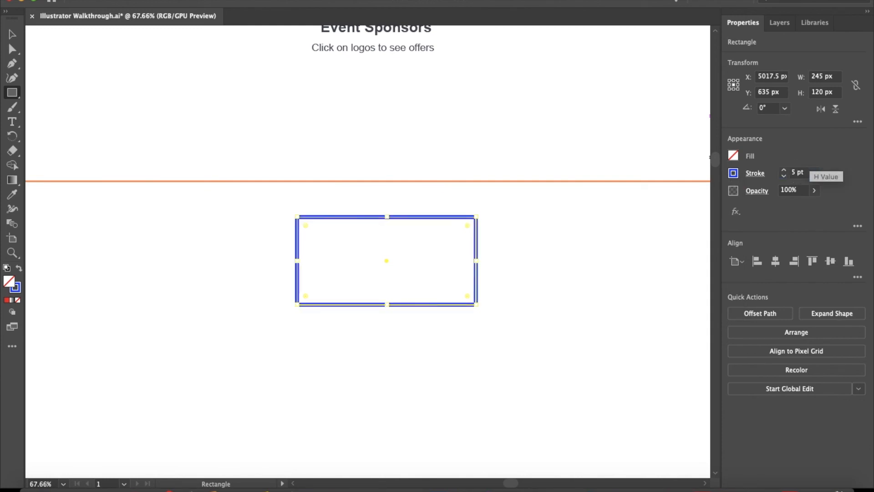
{"action": "key", "text": "v"}
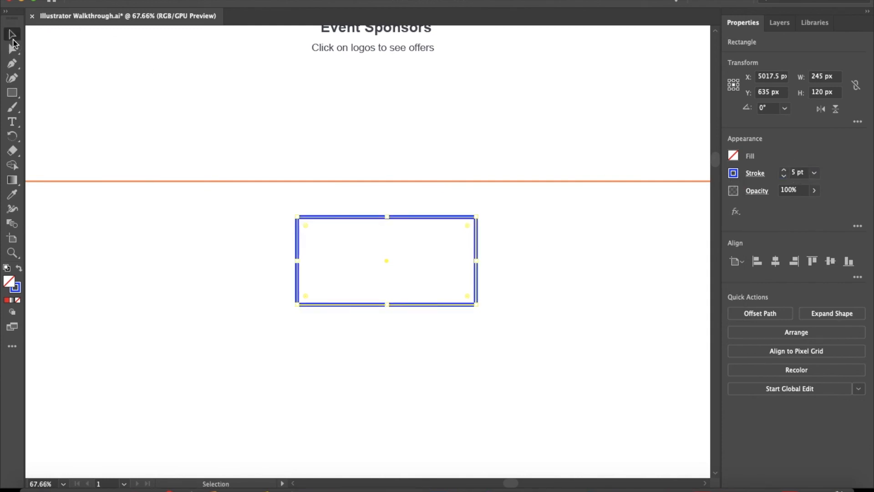
{"action": "left_click", "coordinate": [487, 248]}
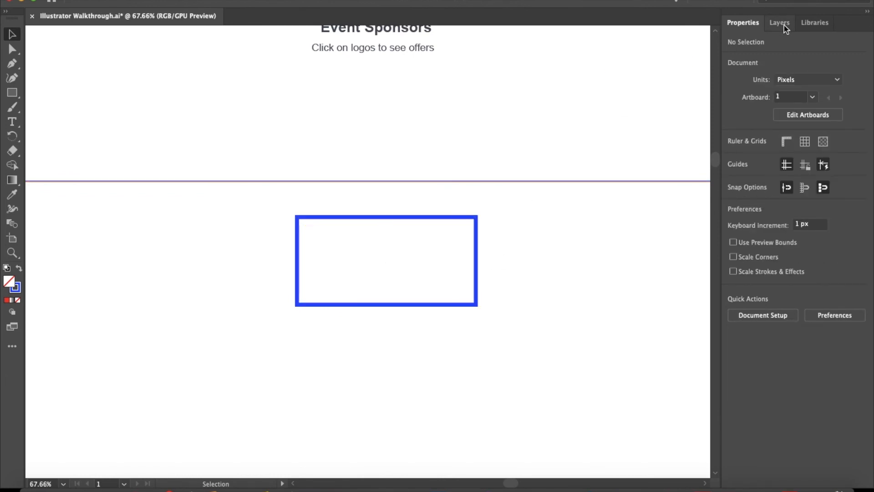
Rename the new rectangle at the top of the conference-area layer as sponsor
{"action": "left_click", "coordinate": [784, 26]}
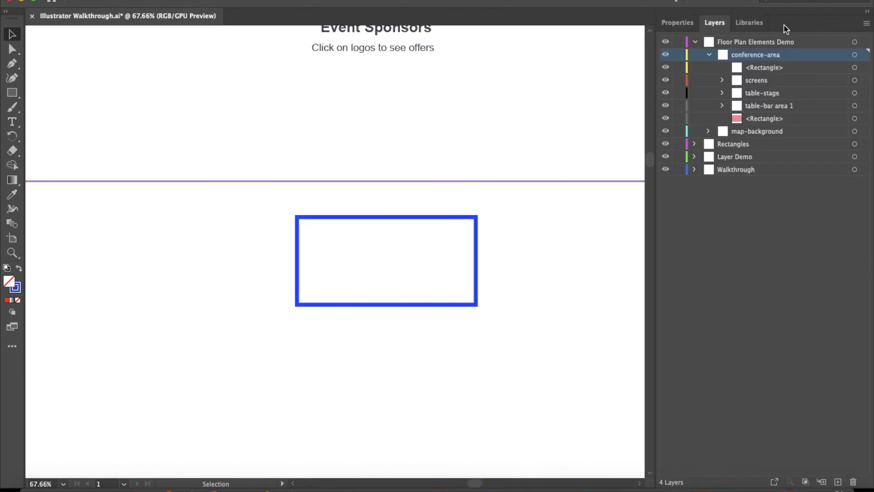
{"action": "left_click", "coordinate": [761, 69]}
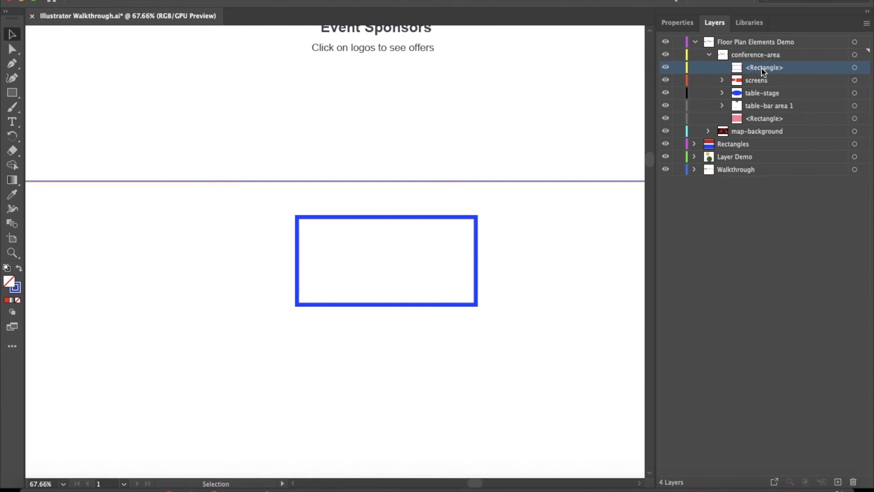
{"action": "double_click", "coordinate": [762, 69]}
{"action": "type", "text": "sponsor"}
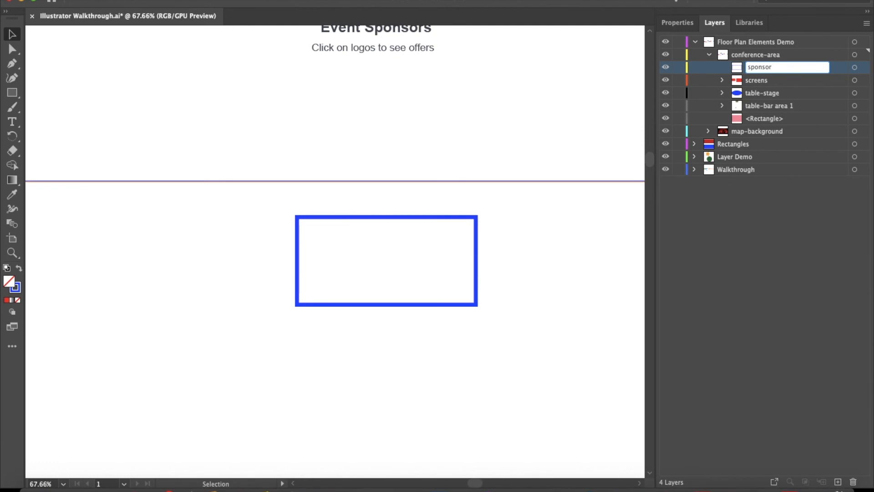
{"action": "key", "text": "Return"}
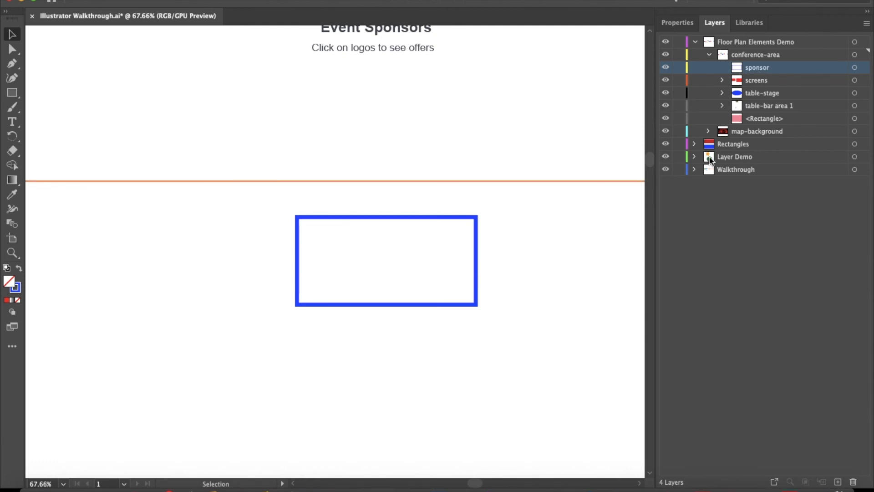
Duplicate the sponsor rectangle, place the copy directly below the original with left edges aligned, and make it narrower
{"action": "left_click", "coordinate": [855, 68]}
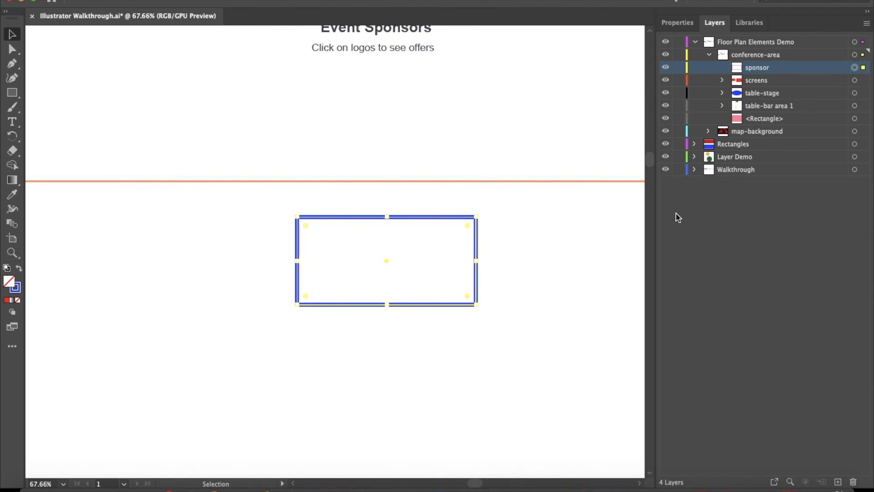
{"action": "key", "text": "ctrl+c"}
{"action": "key", "text": "ctrl+v"}
{"action": "left_click_drag", "start_coordinate": [424, 235], "coordinate": [428, 361]}
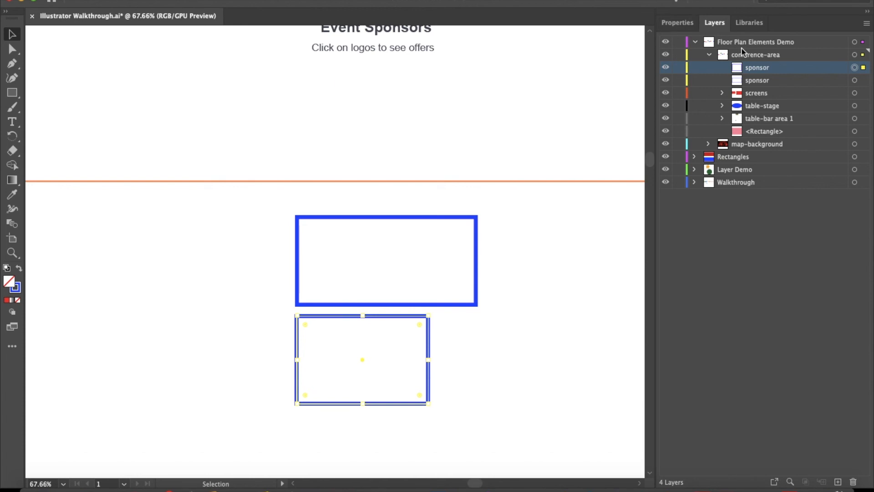
Rename the copied sponsor rectangle as sponsor-2
{"action": "double_click", "coordinate": [769, 69]}
{"action": "left_click", "coordinate": [782, 68]}
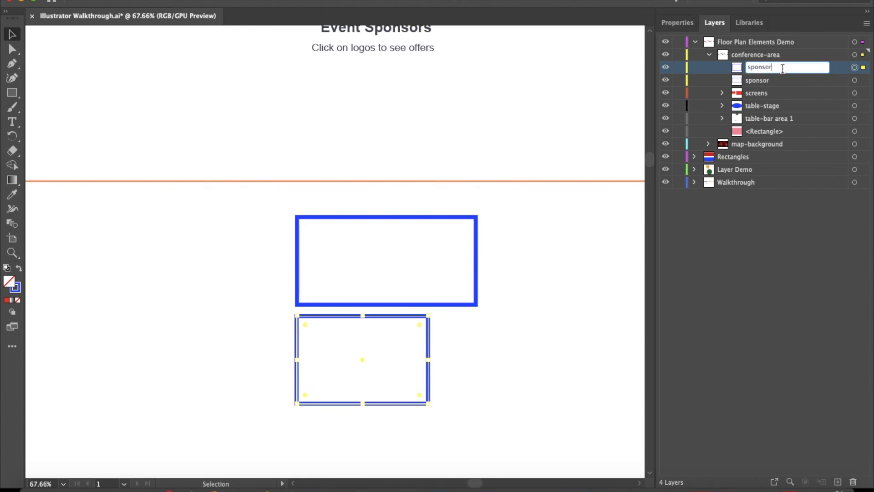
{"action": "type", "text": "-2"}
{"action": "key", "text": "Return"}
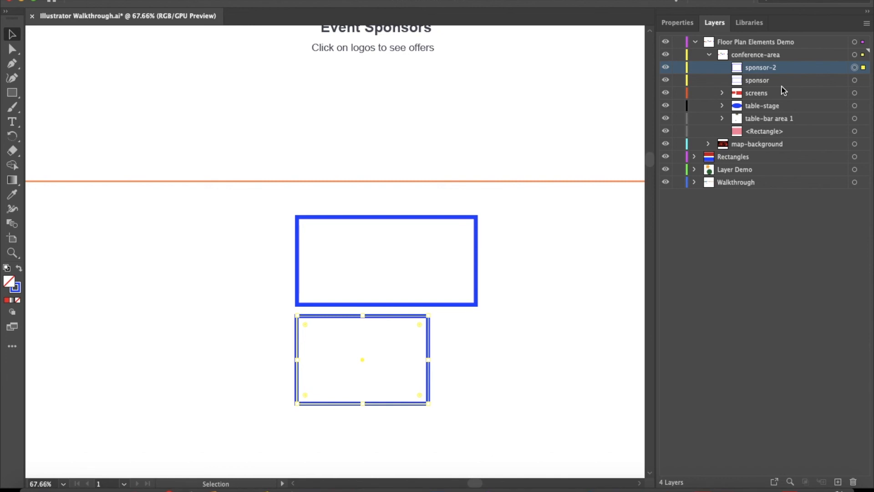
Review the two main layers, conference-area and map-background, and check what map-background contains
{"action": "scroll", "coordinate": [578, 164], "scroll_direction": "up", "scroll_amount": 3}
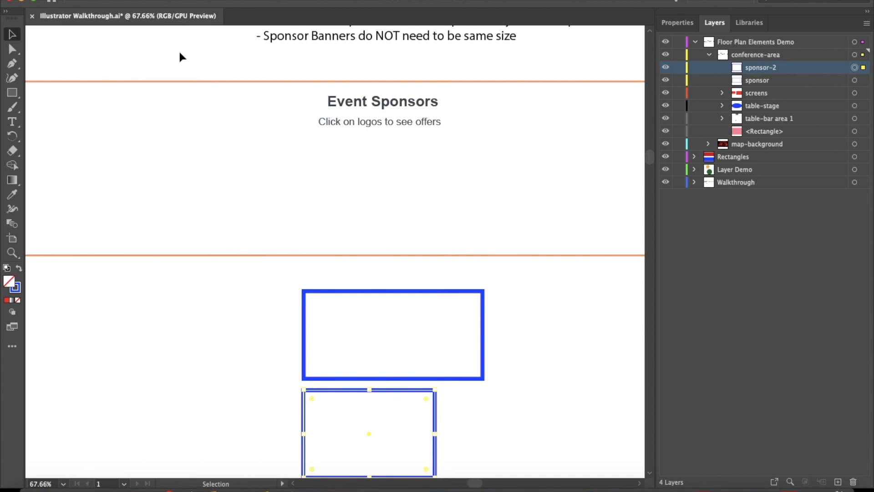
{"action": "left_click", "coordinate": [709, 55]}
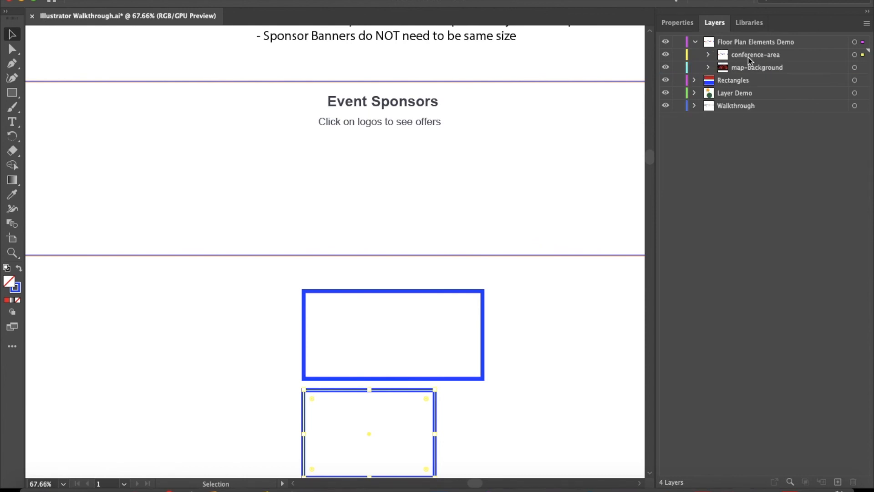
{"action": "left_click", "coordinate": [785, 67]}
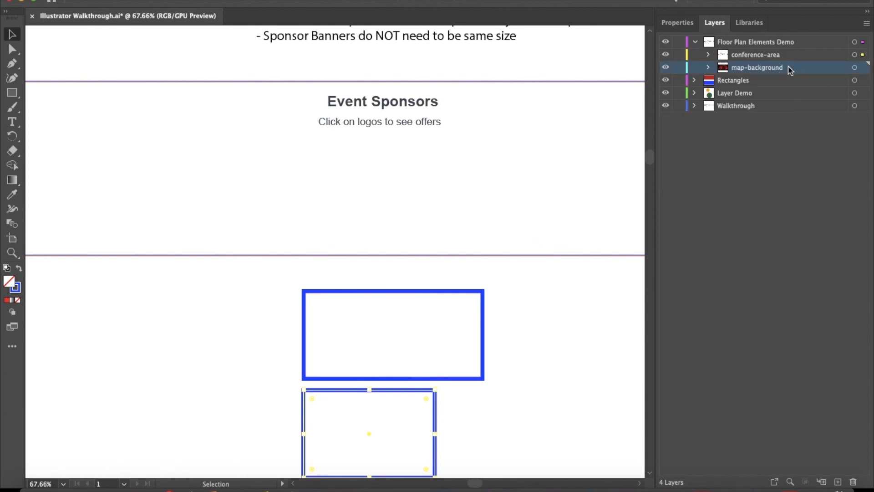
{"action": "left_click", "coordinate": [708, 67]}
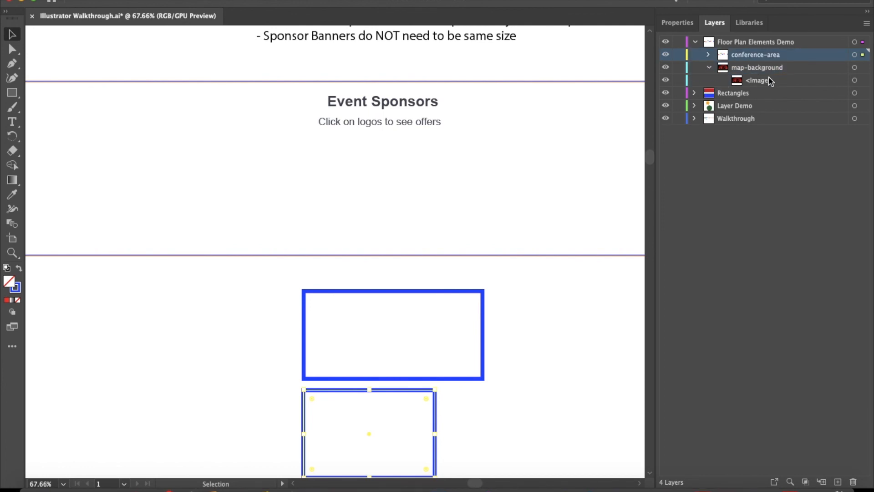
{"action": "left_click", "coordinate": [709, 68]}
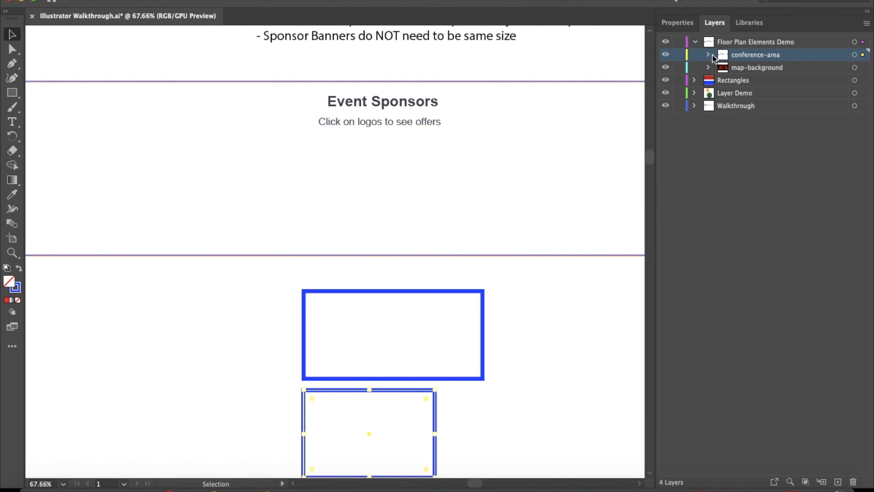
Examine the conference-area layer's contents, including table-bar area 1, table-stage and screens, and compare them with the artwork
{"action": "left_click", "coordinate": [708, 55]}
{"action": "left_click", "coordinate": [767, 133]}
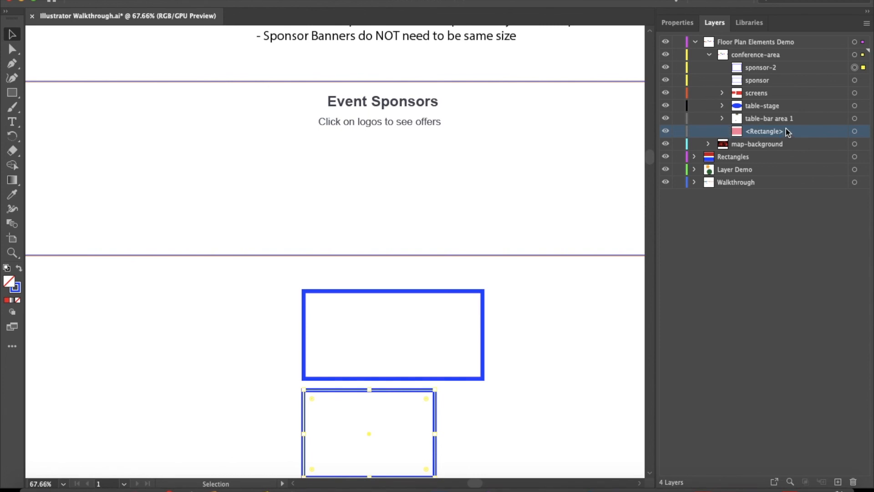
{"action": "left_click", "coordinate": [723, 119]}
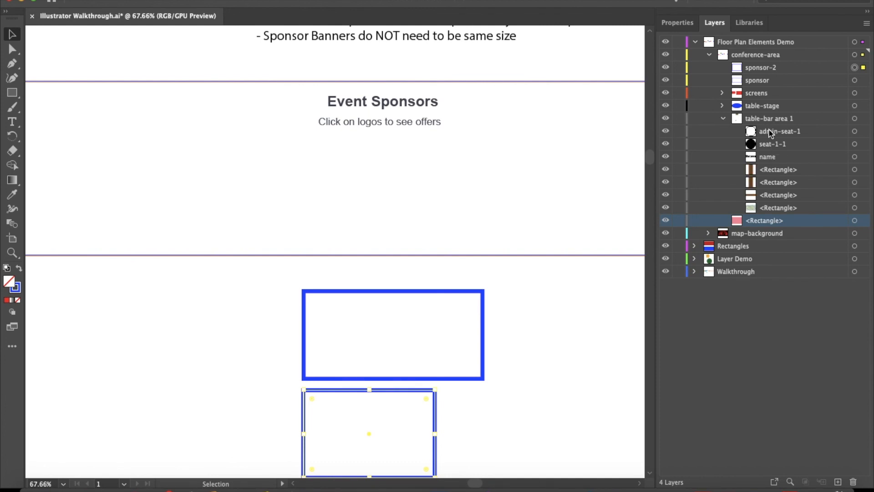
{"action": "left_click", "coordinate": [723, 118]}
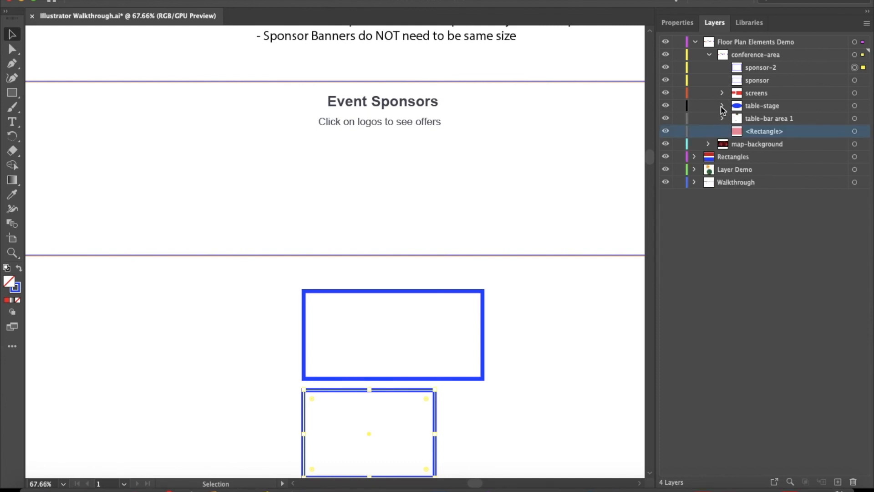
{"action": "left_click", "coordinate": [722, 105]}
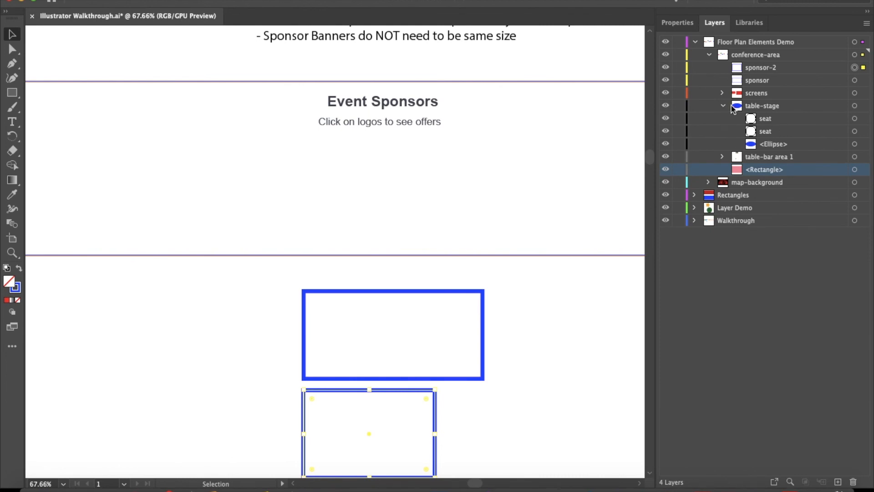
{"action": "left_click", "coordinate": [724, 105]}
{"action": "left_click", "coordinate": [722, 93]}
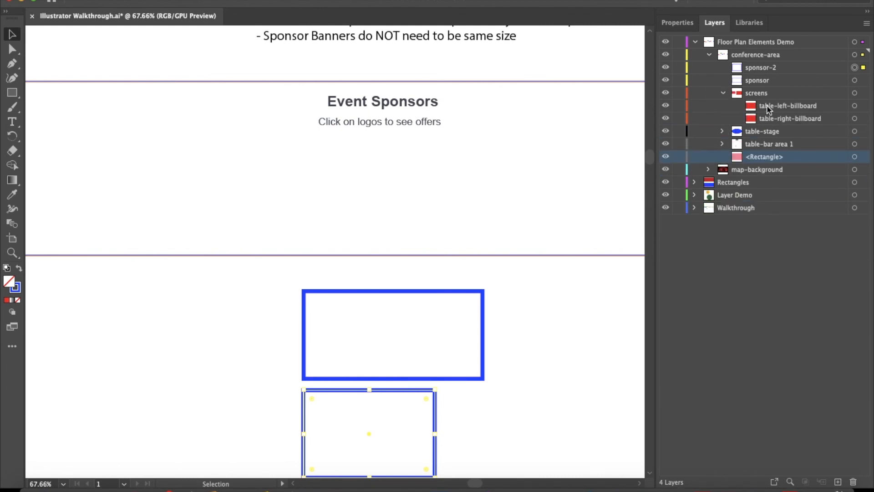
{"action": "left_click", "coordinate": [723, 94]}
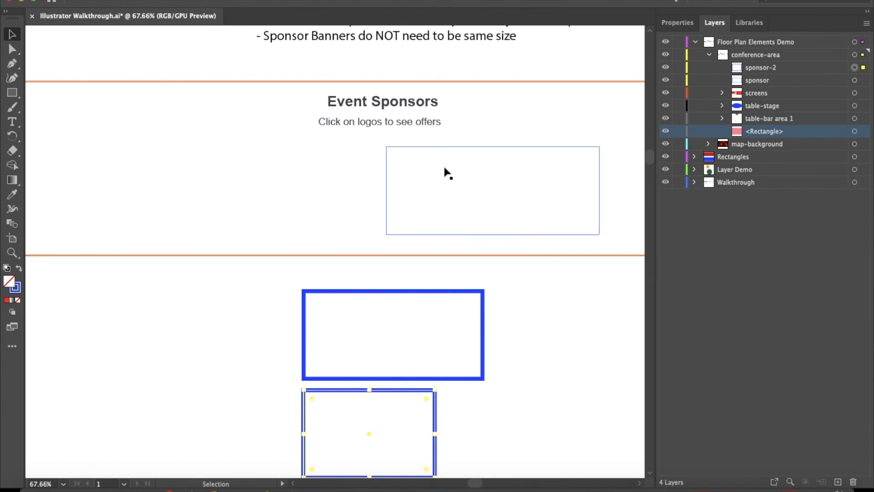
{"action": "scroll", "coordinate": [449, 173], "scroll_direction": "down", "scroll_amount": 6}
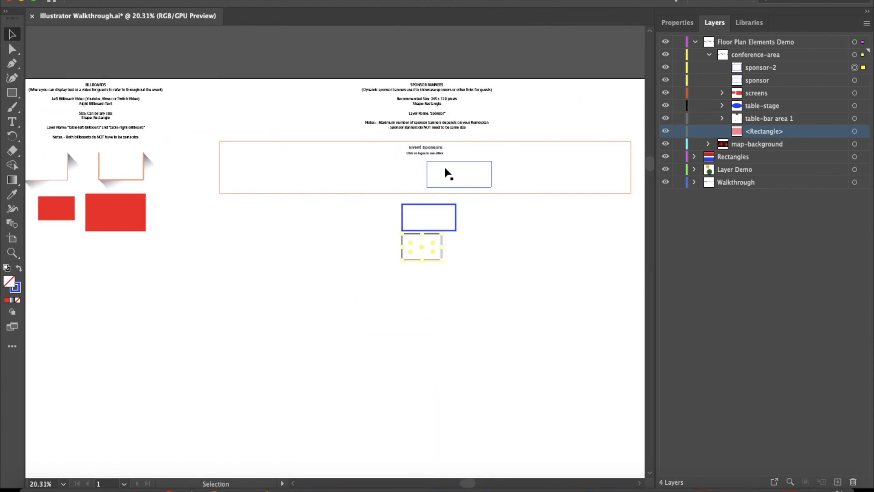
{"action": "scroll", "coordinate": [445, 167], "scroll_direction": "left", "scroll_amount": 1}
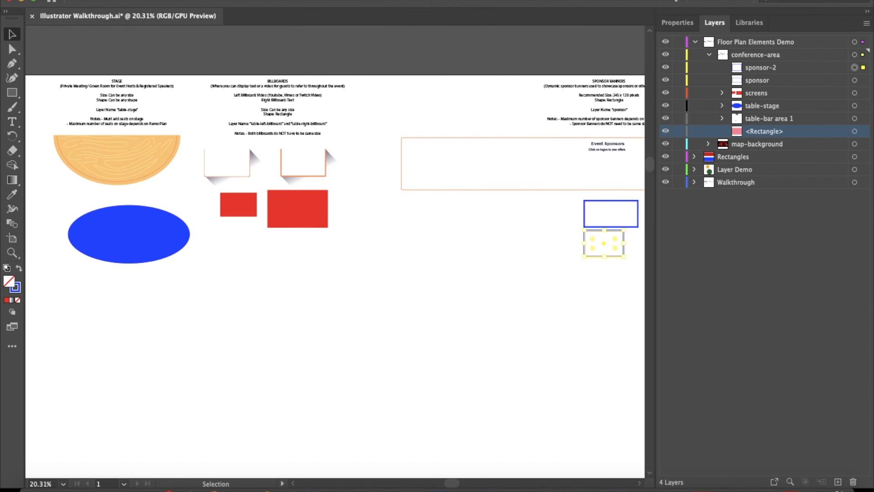
Export the document to the Desktop in SVG format as Illustrator Walkthrough.svg
{"action": "left_click", "coordinate": [89, 1]}
{"action": "mouse_move", "coordinate": [142, 190]}
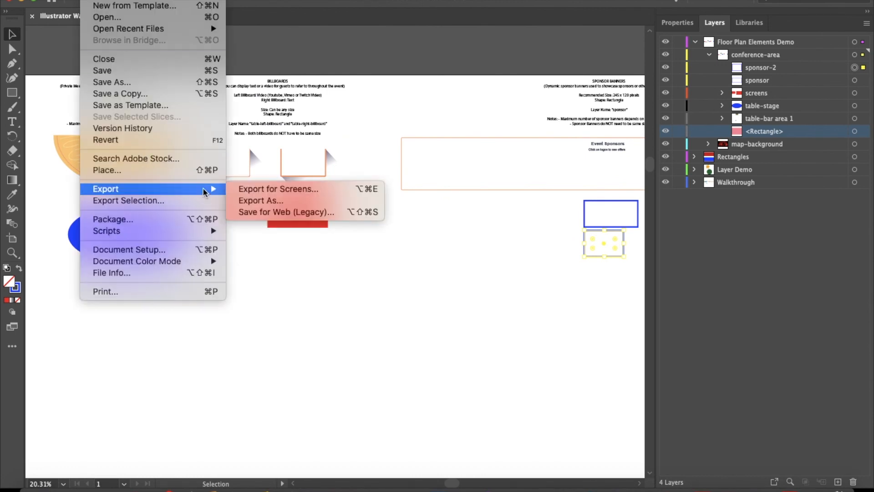
{"action": "left_click", "coordinate": [272, 200]}
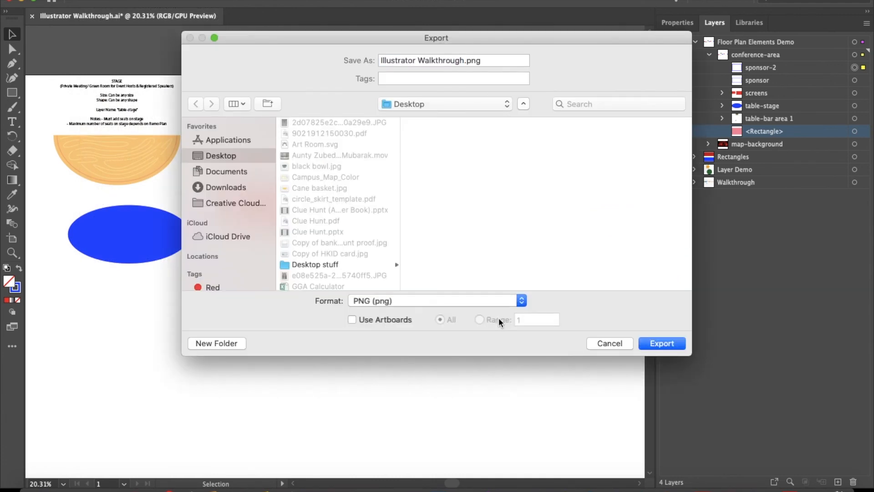
{"action": "left_click", "coordinate": [482, 301]}
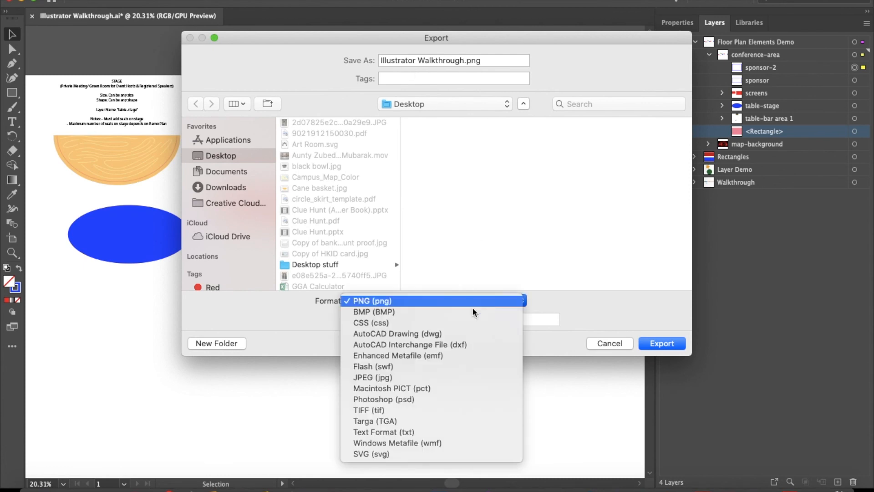
{"action": "left_click", "coordinate": [390, 453]}
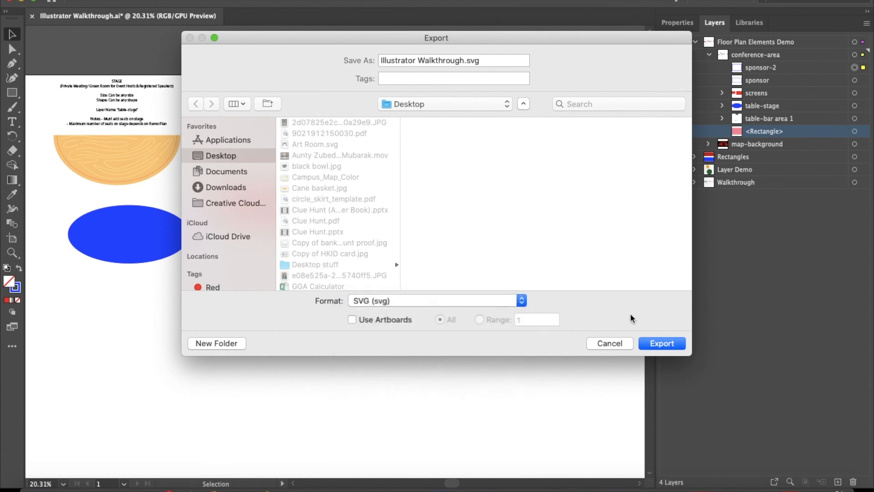
{"action": "left_click", "coordinate": [664, 344]}
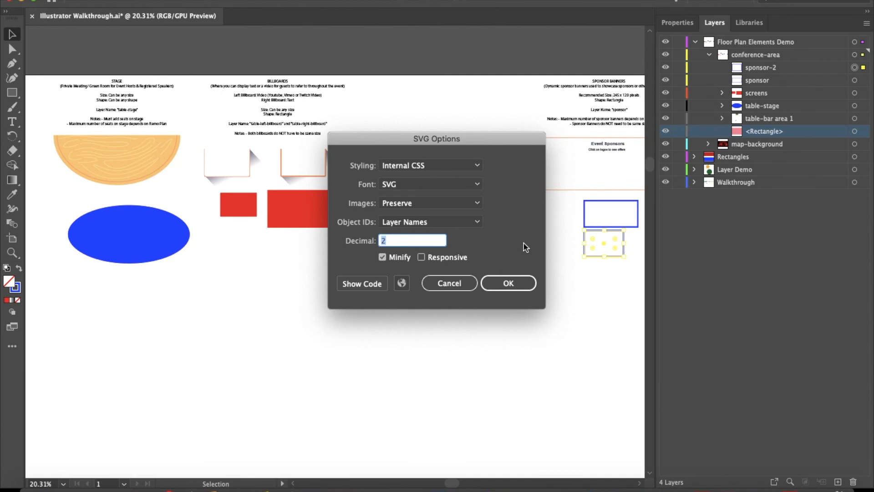
Confirm the SVG options with Internal CSS styling, Layer Names as object IDs, 2 decimals, Minify on and Responsive off
{"action": "left_click", "coordinate": [429, 258]}
{"action": "left_click", "coordinate": [423, 258]}
{"action": "left_click", "coordinate": [399, 239]}
{"action": "left_click", "coordinate": [359, 240]}
{"action": "left_click", "coordinate": [509, 283]}
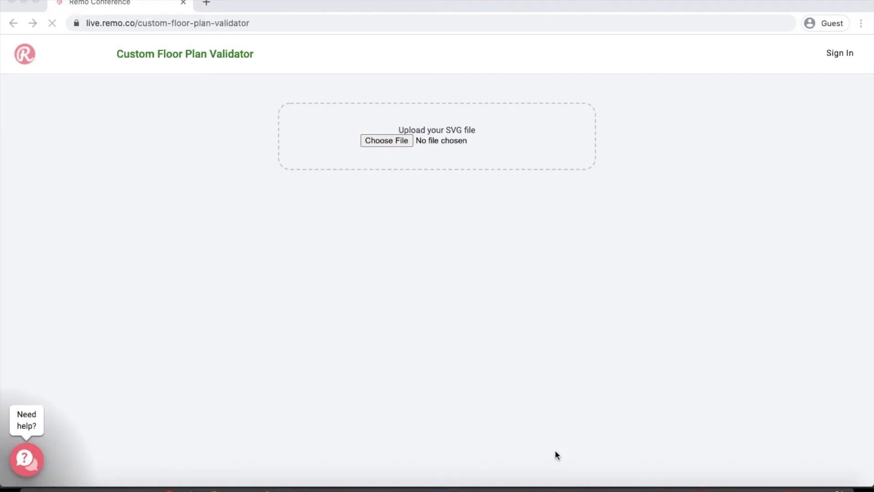
Upload Art Room.svg from the Desktop to the Custom Floor Plan Validator at live.remo.co/custom-floor-plan-validator
{"action": "left_click", "coordinate": [273, 21]}
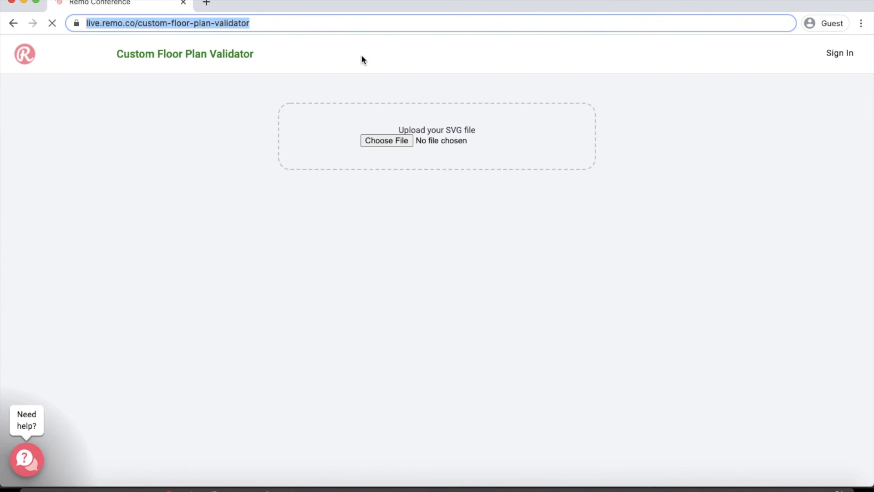
{"action": "left_click", "coordinate": [388, 142]}
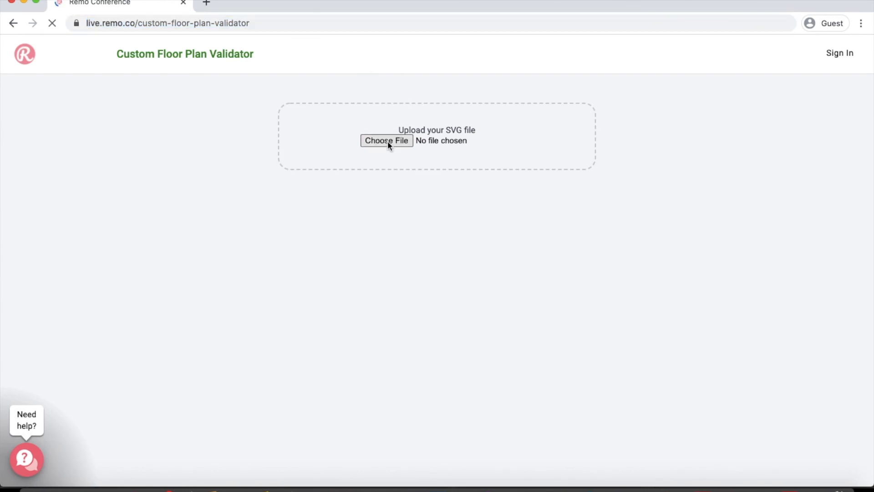
{"action": "left_click", "coordinate": [324, 86]}
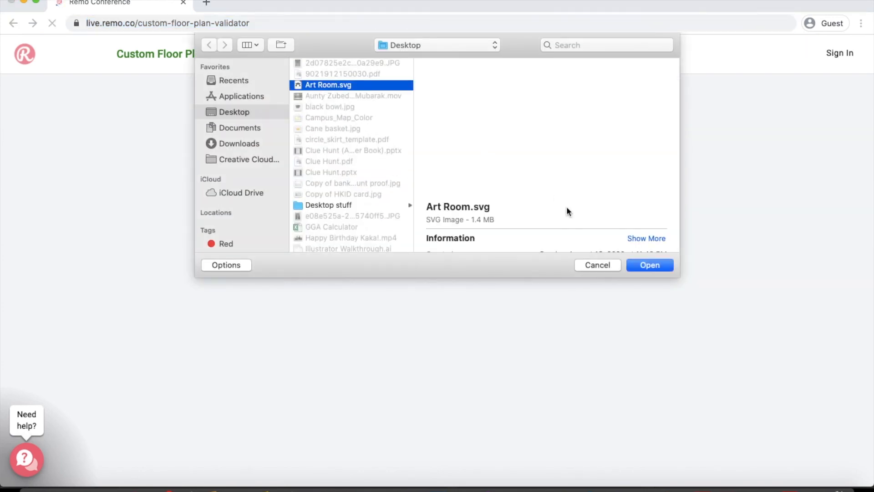
{"action": "left_click", "coordinate": [640, 265]}
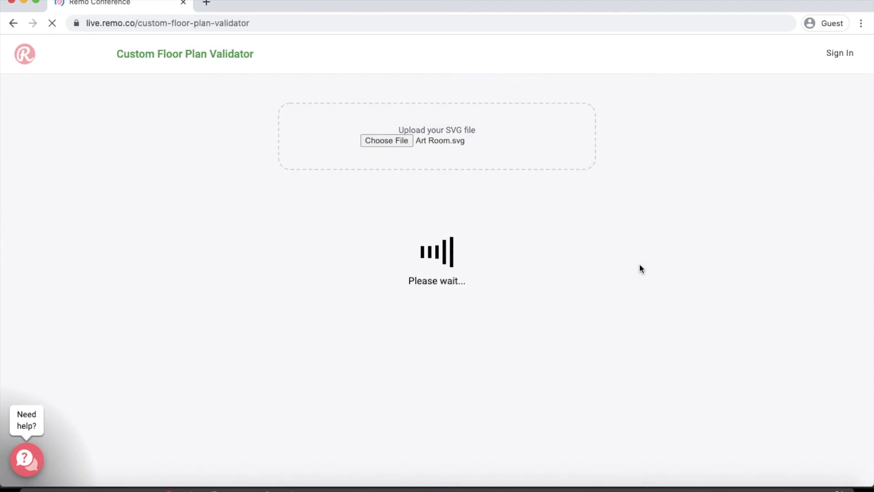
Review the validation results, next steps and annotated map preview, checking the tables, seats, boards, sponsors and stage
{"action": "scroll", "coordinate": [629, 271], "scroll_direction": "down", "scroll_amount": 2}
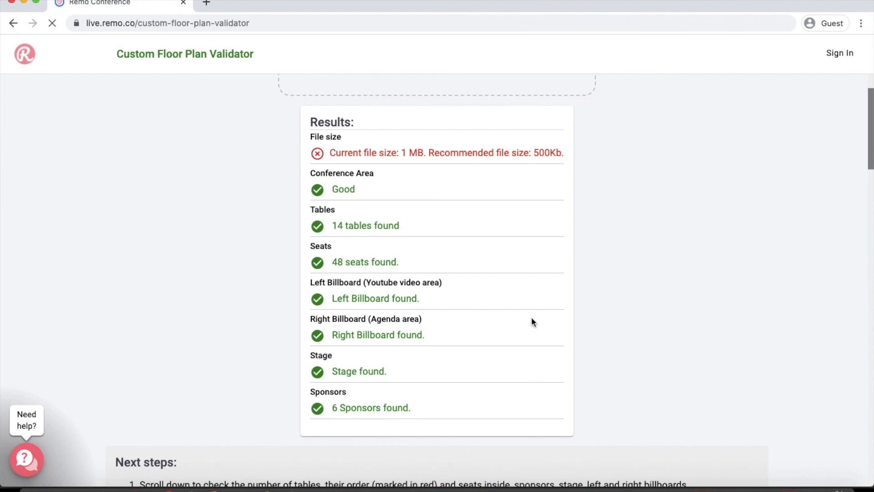
{"action": "scroll", "coordinate": [531, 317], "scroll_direction": "down", "scroll_amount": 10}
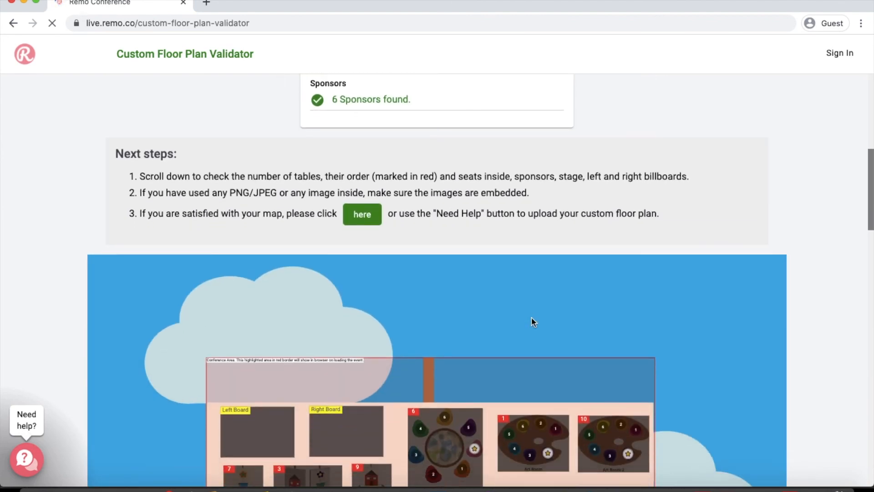
{"action": "scroll", "coordinate": [531, 317], "scroll_direction": "down", "scroll_amount": 3}
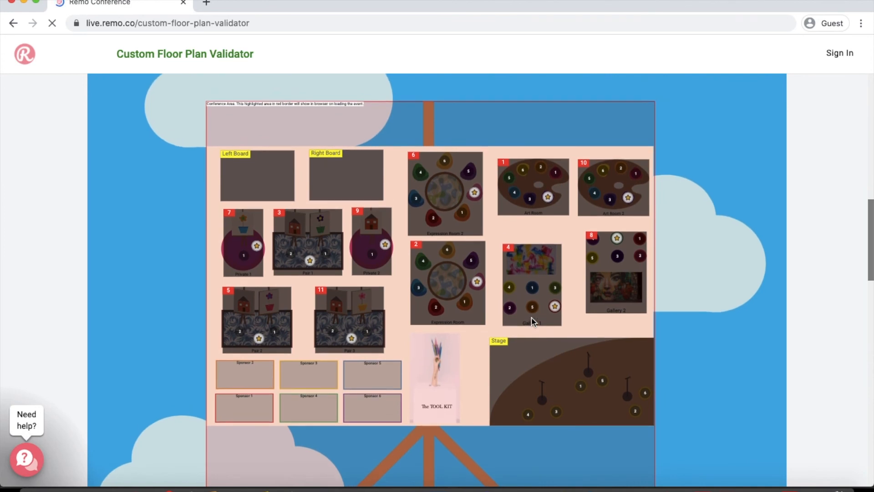
{"action": "scroll", "coordinate": [697, 315], "scroll_direction": "down", "scroll_amount": 1}
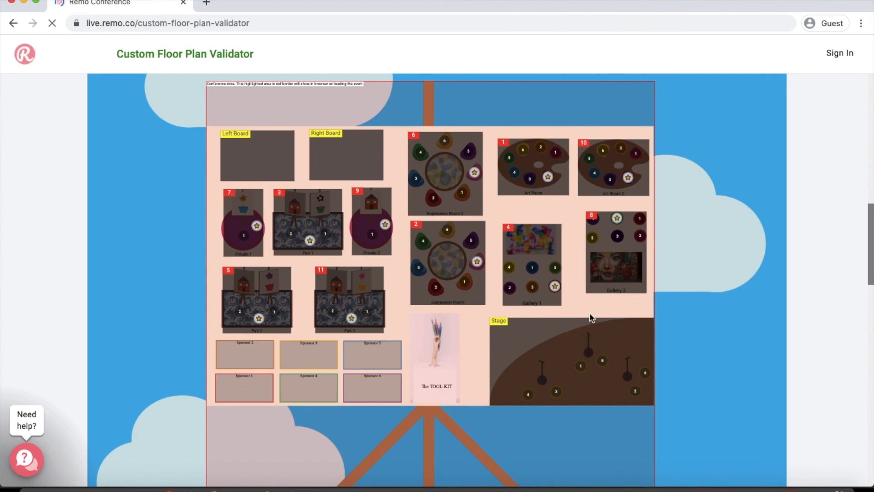
{"action": "scroll", "coordinate": [591, 316], "scroll_direction": "up", "scroll_amount": 5}
{"action": "scroll", "coordinate": [591, 316], "scroll_direction": "up", "scroll_amount": 10}
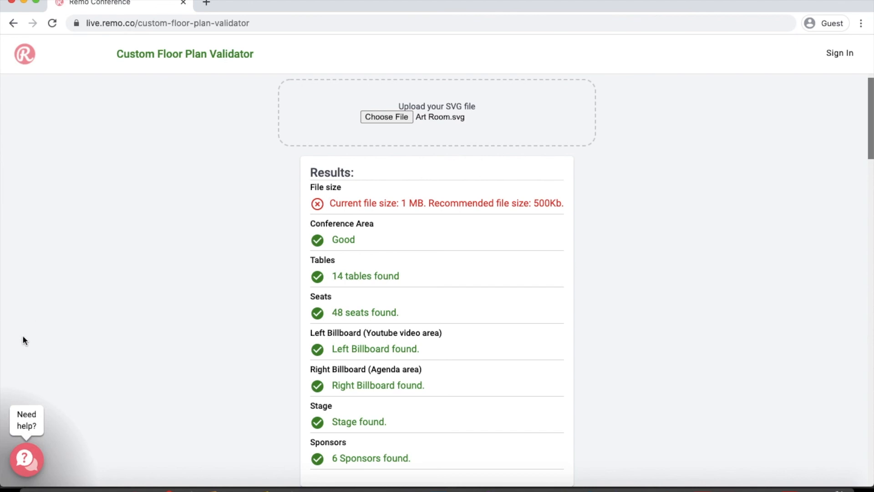
Compose a support chat message reading "I'm uploading a floor plan" and attach Art Room.svg to it
{"action": "left_click", "coordinate": [28, 465]}
{"action": "left_click", "coordinate": [101, 187]}
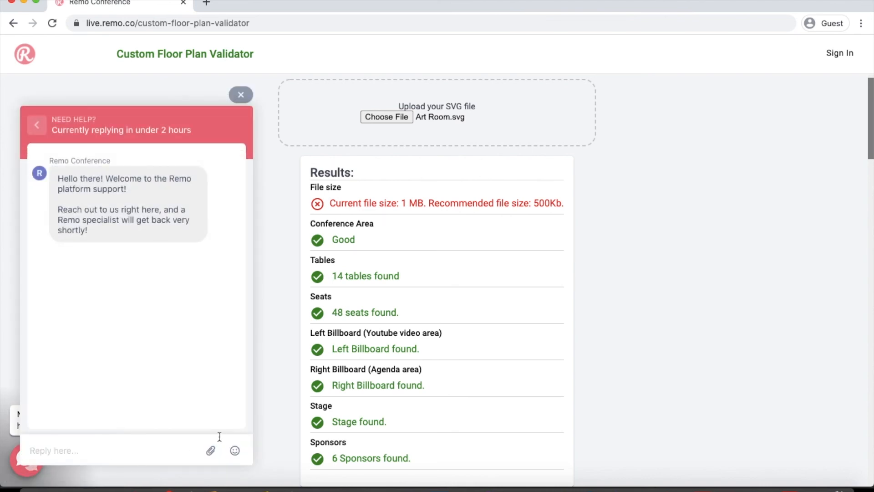
{"action": "type", "text": "I'm uploading a floor plan"}
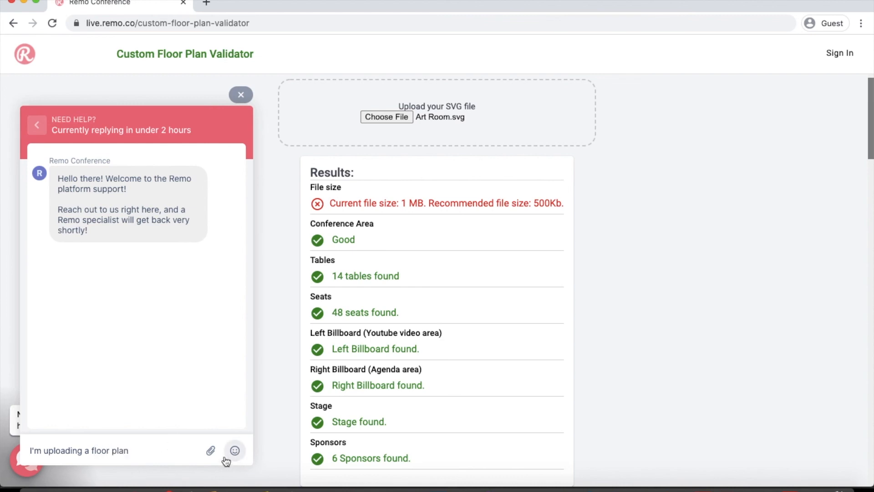
{"action": "left_click", "coordinate": [210, 450]}
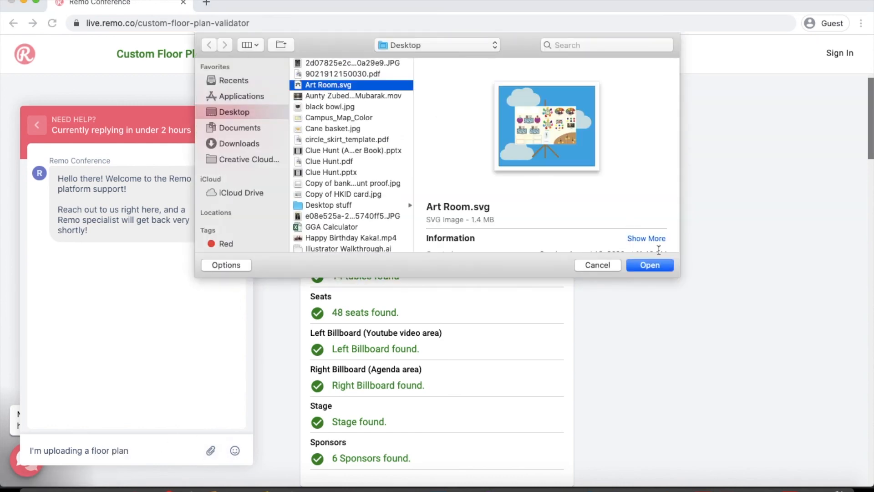
{"action": "left_click", "coordinate": [652, 264]}
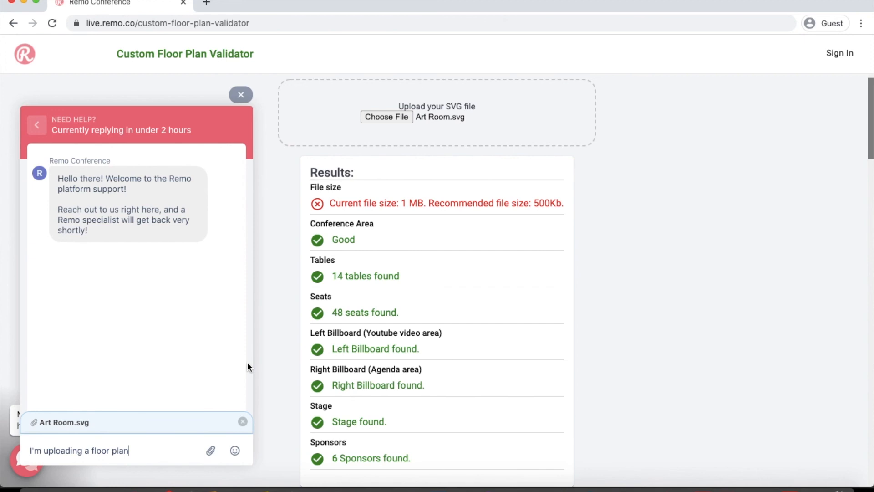